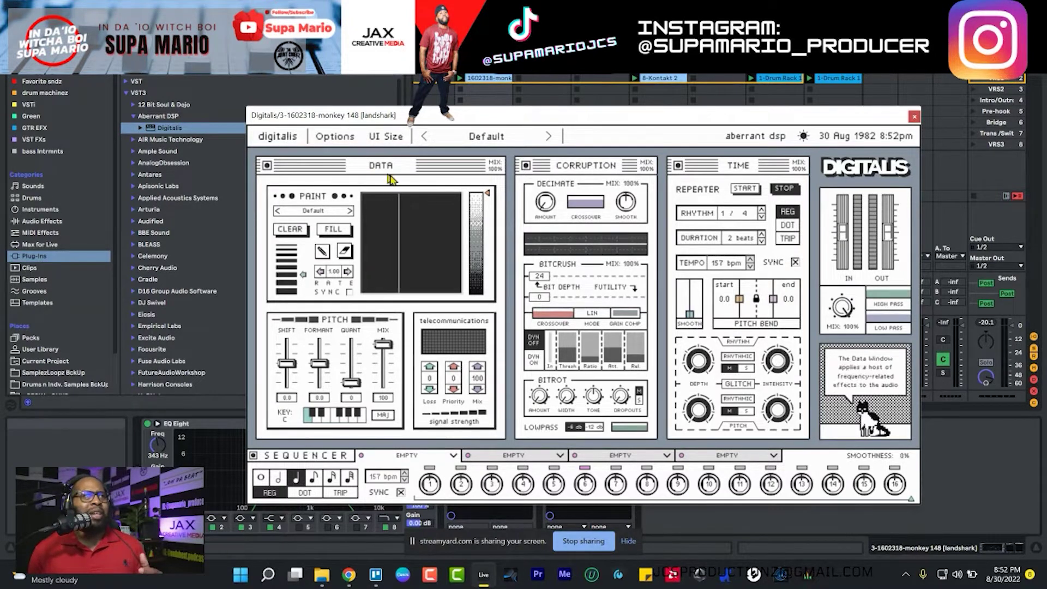
- Try the Digitalis interface at 110% size, reposition its window, and return the size to 100%
left_click(386, 138)
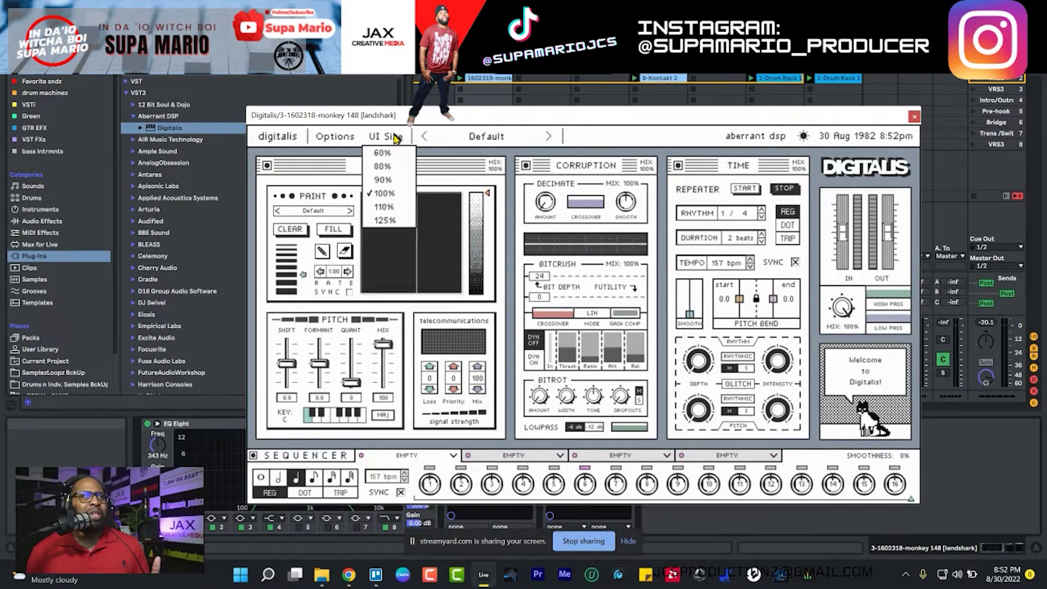
left_click(387, 208)
mouse_move(483, 115)
left_mouse_down()
mouse_move(468, 104)
mouse_move(466, 76)
mouse_move(475, 103)
left_mouse_up()
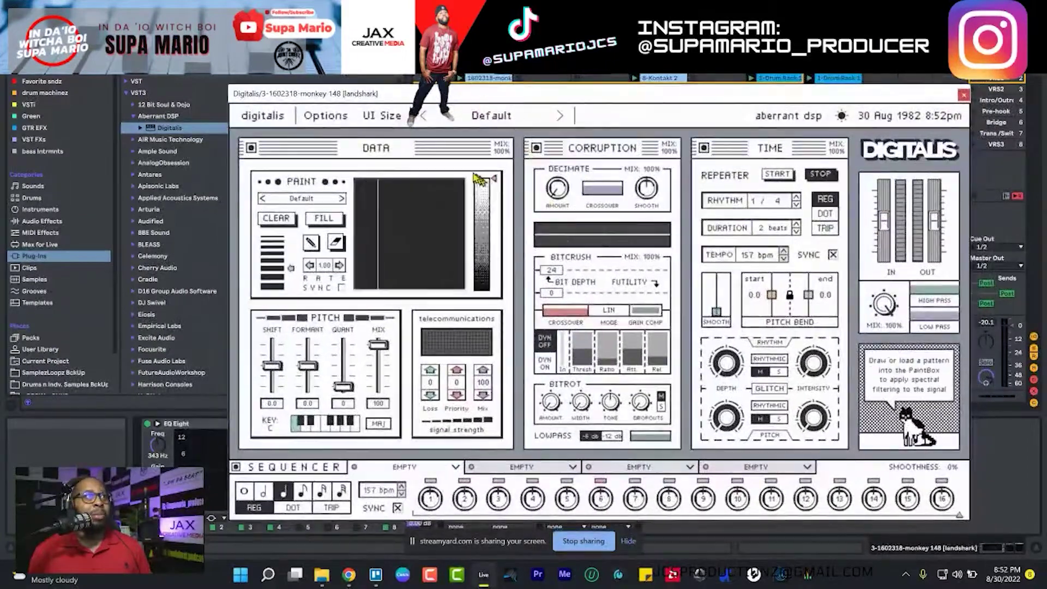
left_click_drag(469, 402, 470, 1)
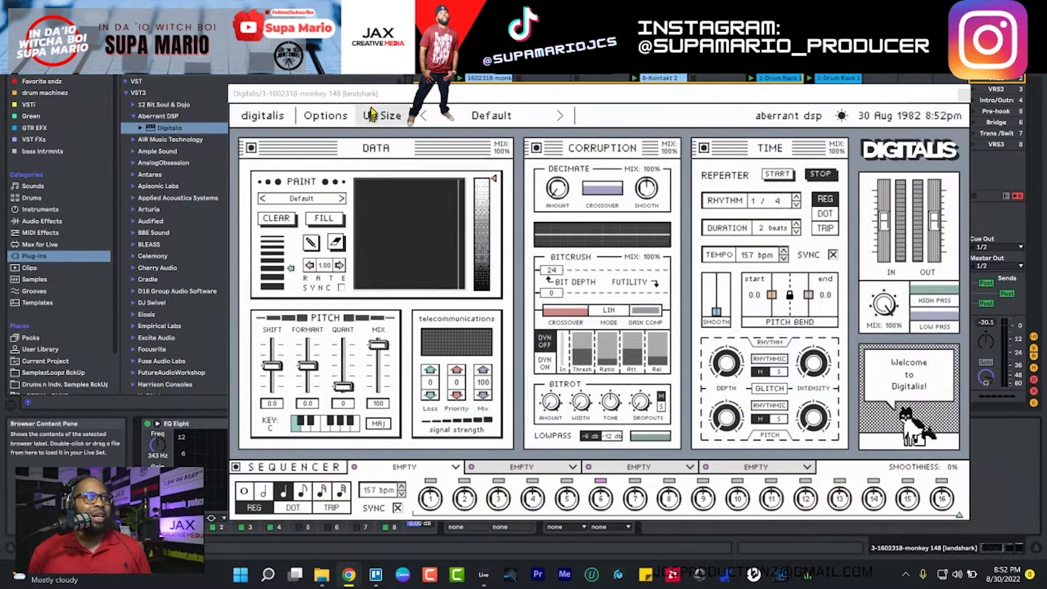
left_click(385, 117)
left_click(390, 187)
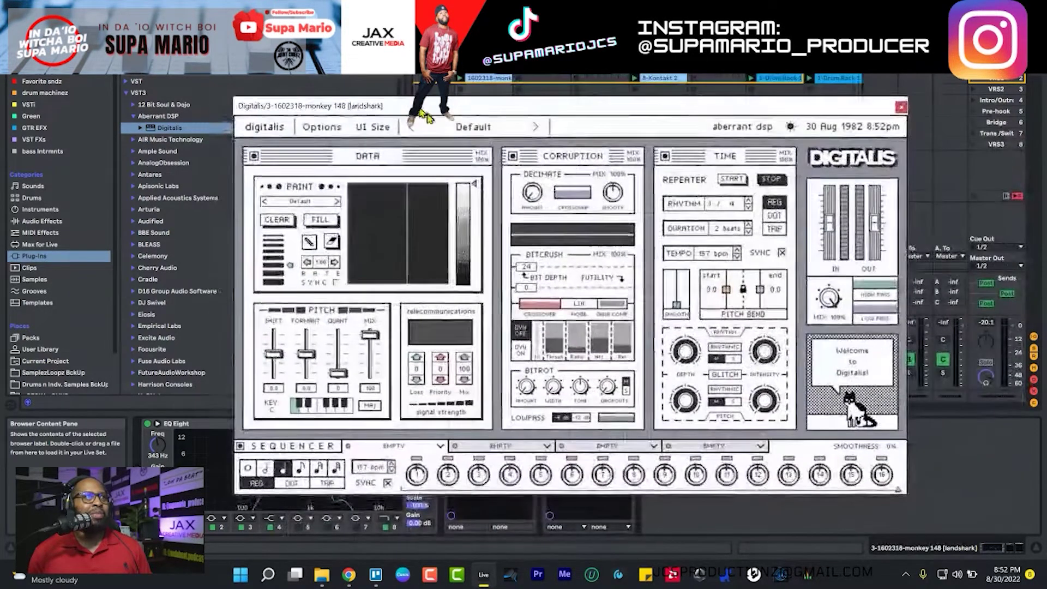
- Set the Digitalis interface size to 110% and move its window down until the title bar is accessible
left_click(382, 128)
left_click(380, 203)
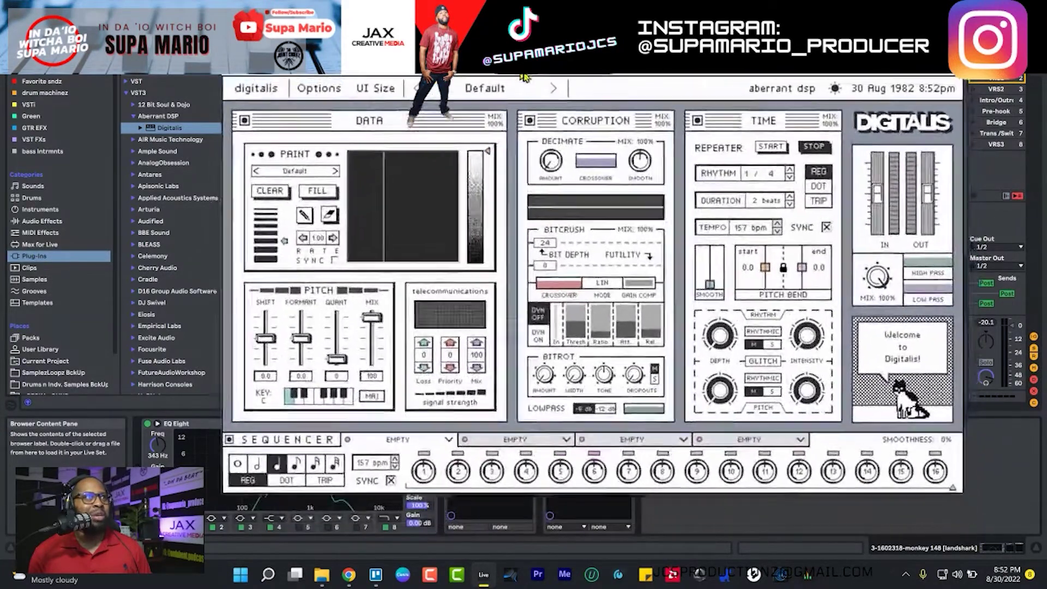
left_click_drag(524, 78, 524, 123)
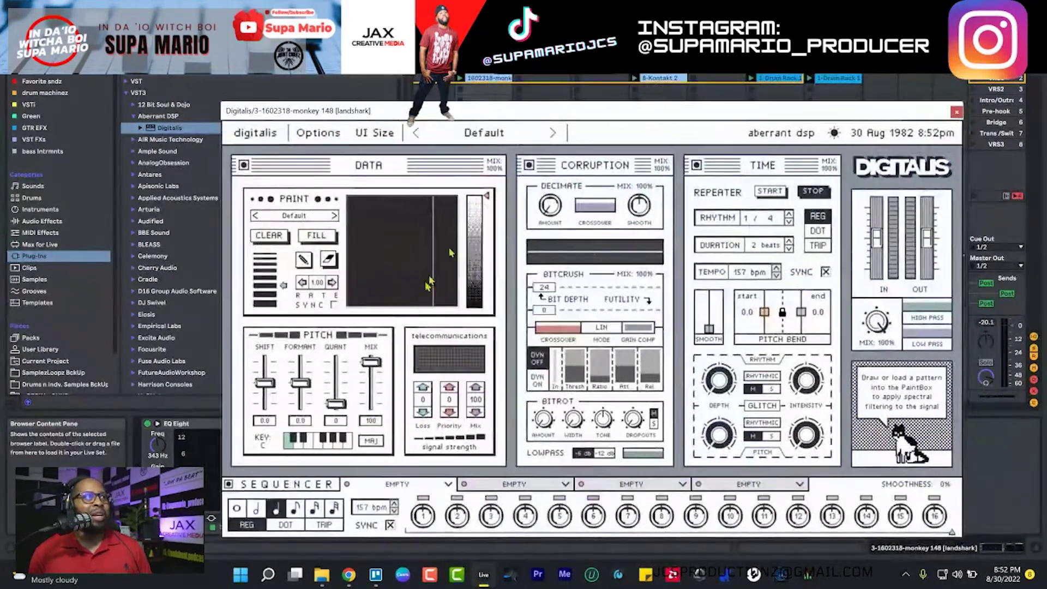
- Try one of the Dots wallpapers behind the plugin modules, and restore the Default wallpaper
left_click(325, 140)
mouse_move(330, 153)
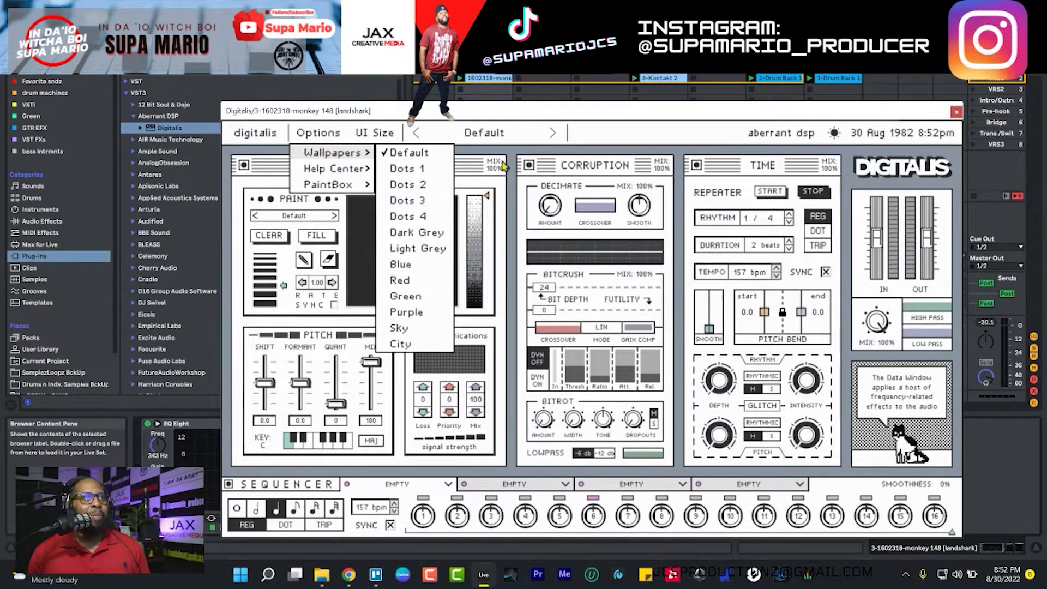
left_click(425, 195)
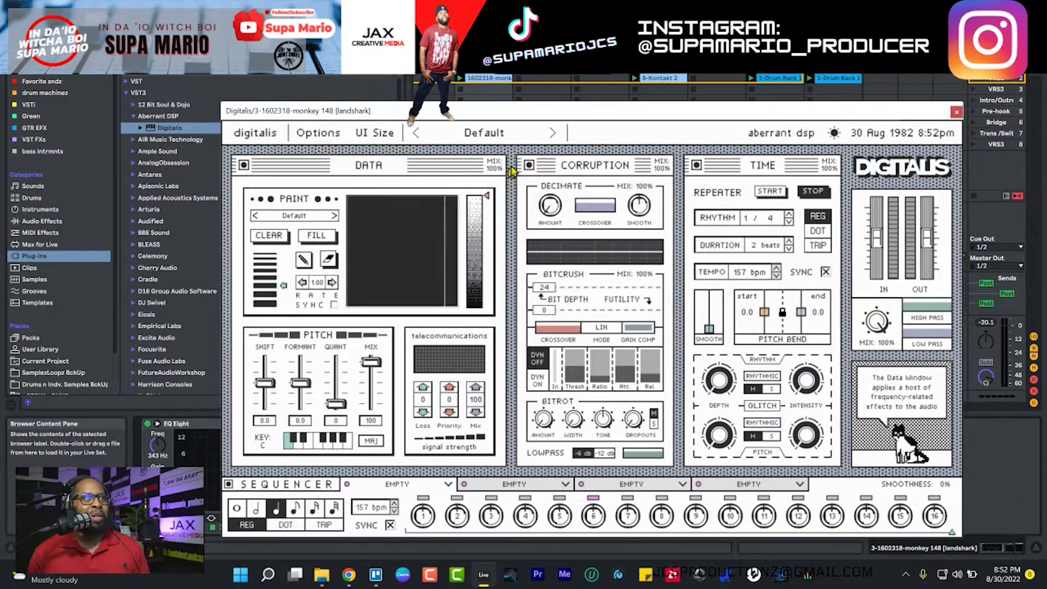
left_click(319, 132)
mouse_move(338, 152)
left_click(410, 153)
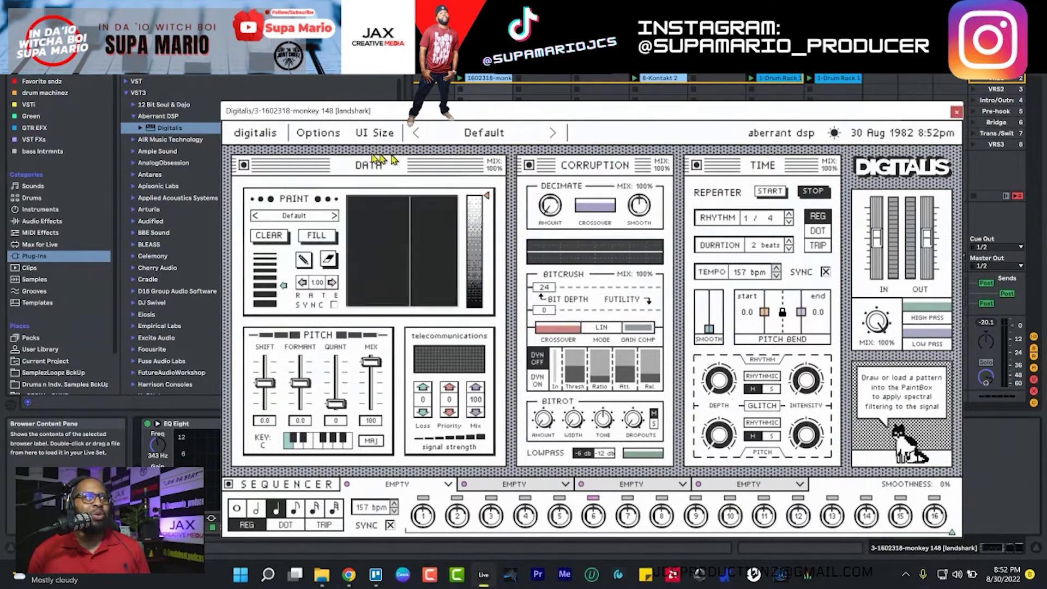
- Browse the plugin's preset categories, including Internet and Digital Media, without loading a preset
left_click(479, 133)
mouse_move(495, 283)
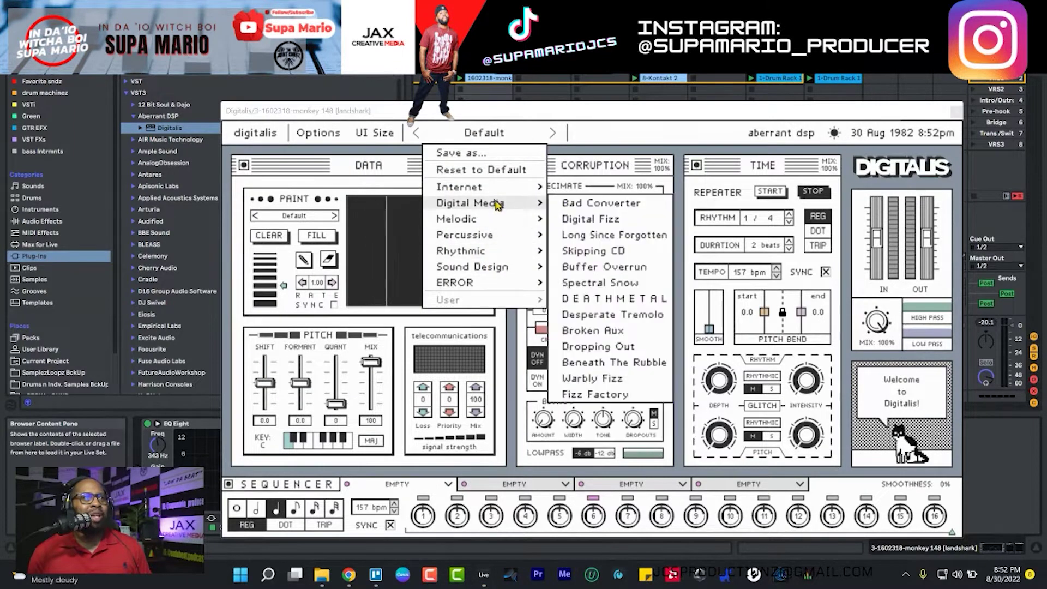
mouse_move(494, 189)
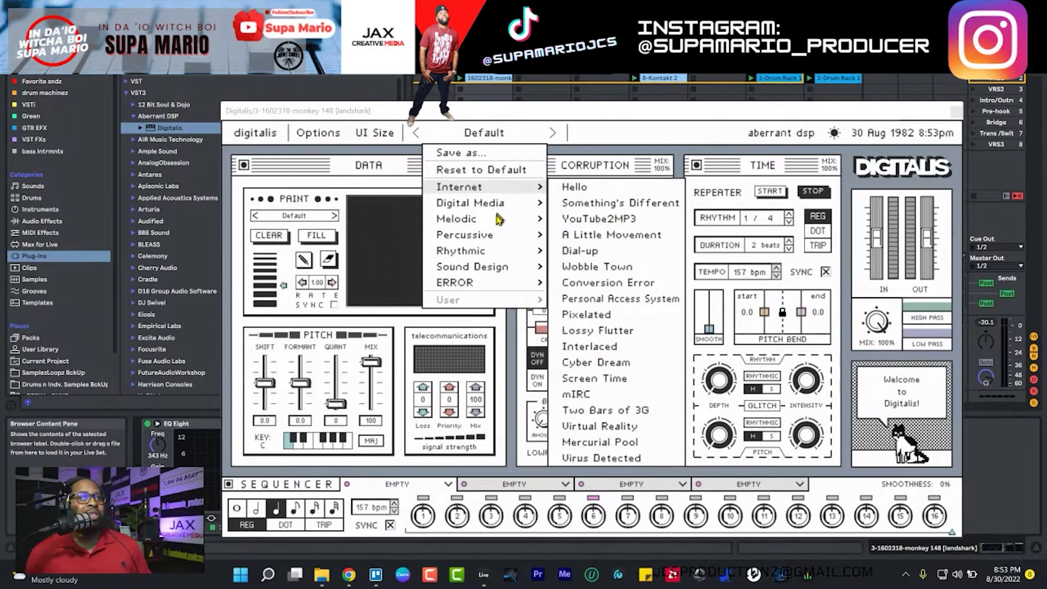
left_click(612, 136)
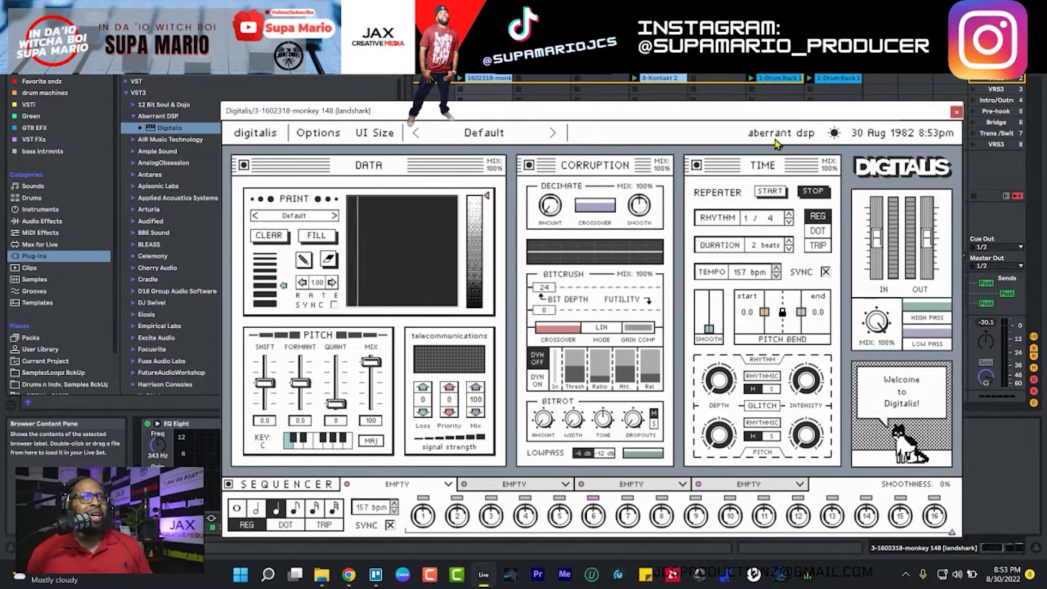
- Preview the plugin's dark theme and return it to the light theme
left_click(834, 133)
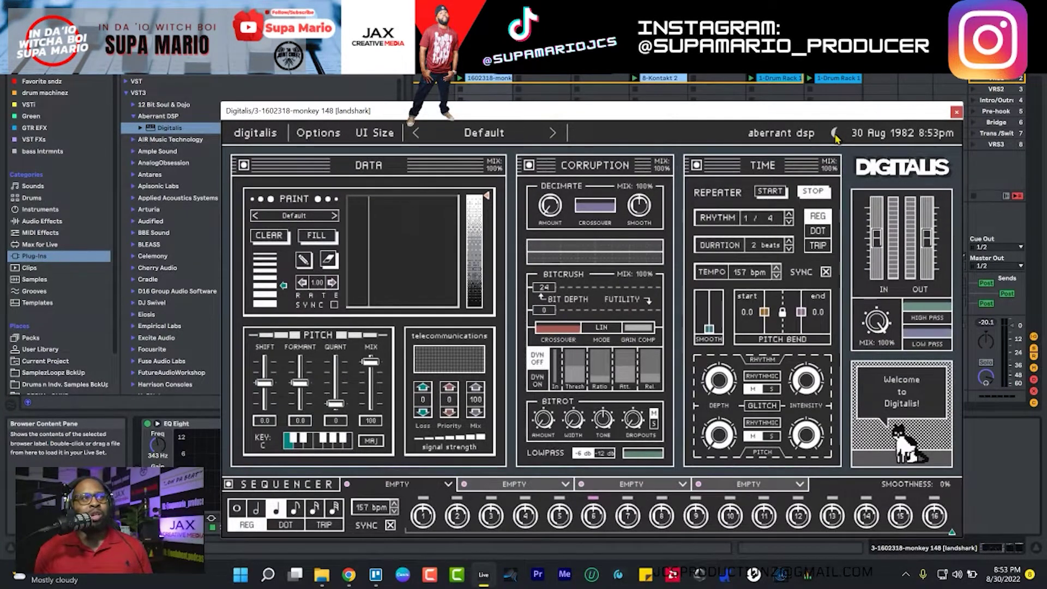
left_click(834, 134)
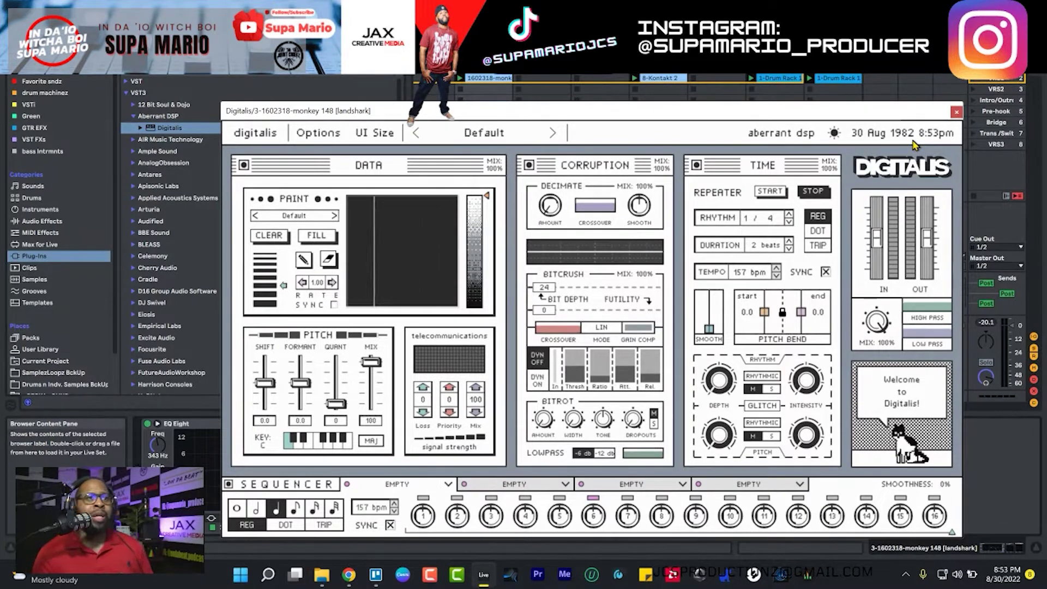
mouse_move(939, 368)
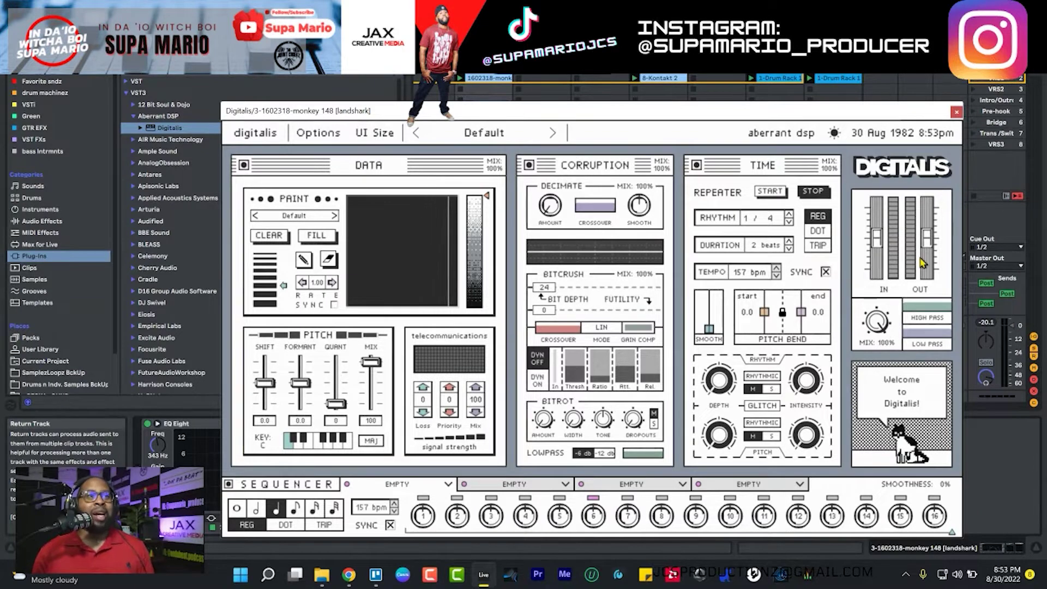
mouse_move(878, 324)
left_mouse_down()
mouse_move(875, 466)
mouse_move(877, 323)
left_mouse_up()
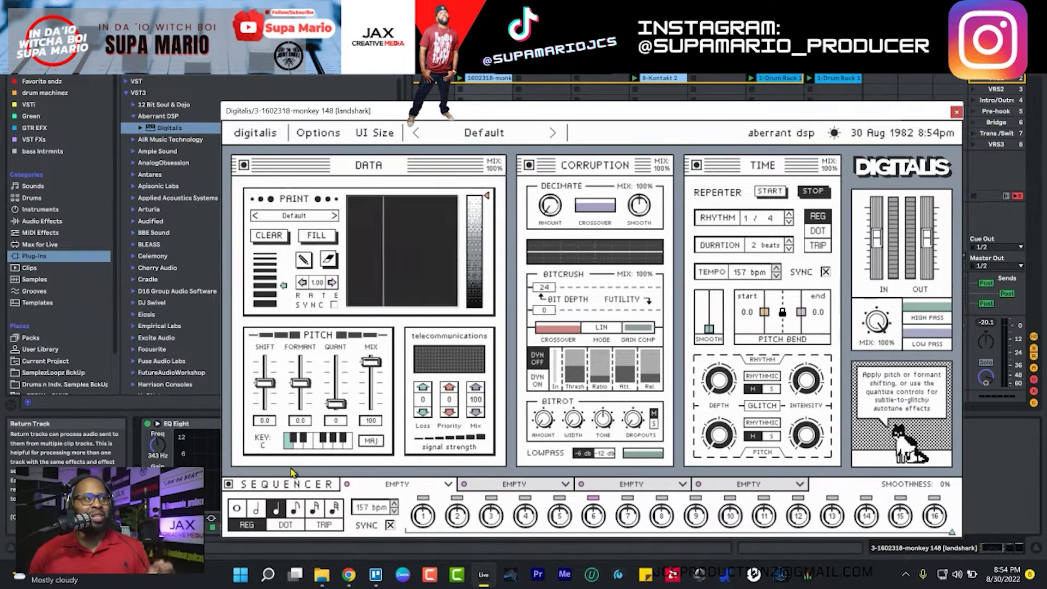
- Disable the Sequencer, Time and Corruption modules, leaving only the Data module enabled
left_click(228, 485)
left_click(697, 166)
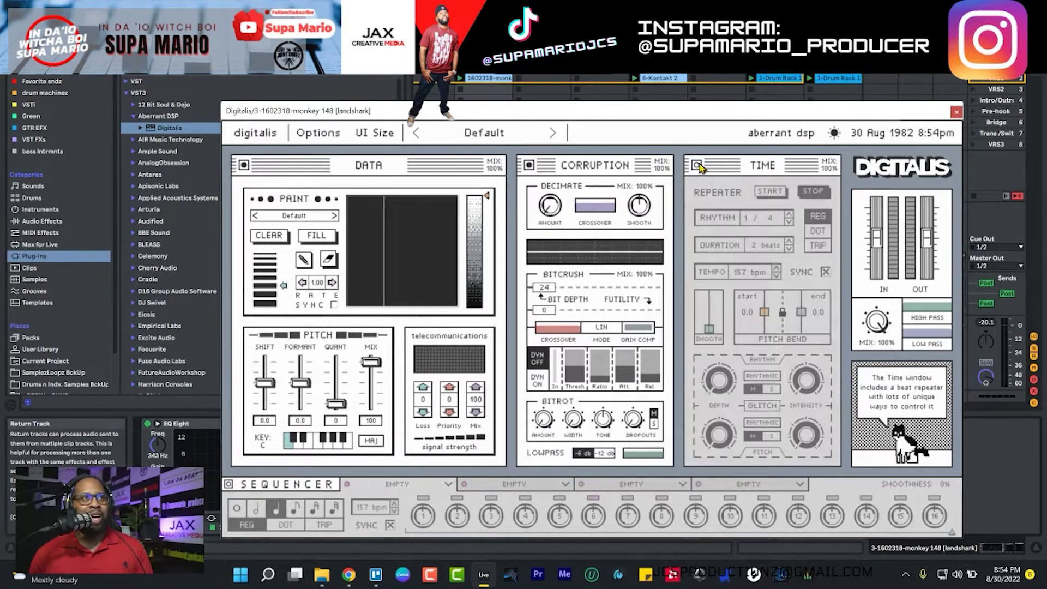
left_click(528, 165)
left_click(245, 165)
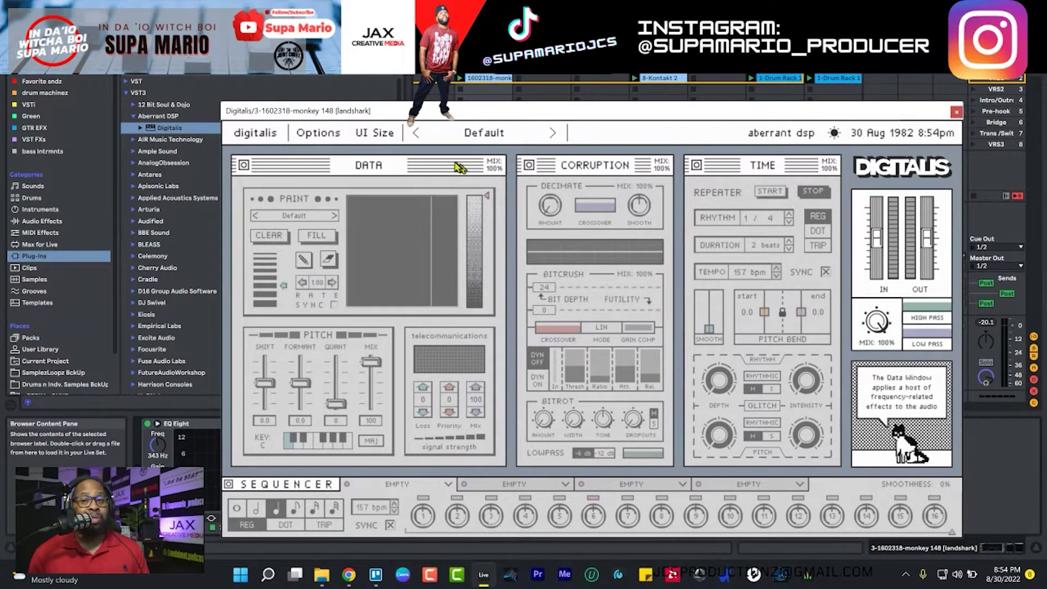
left_click(244, 165)
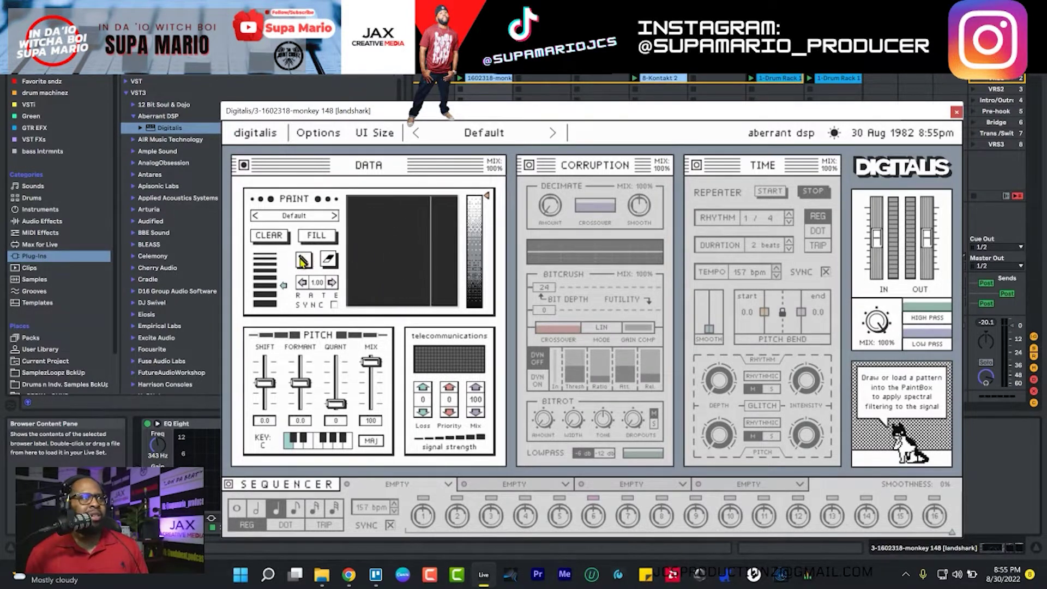
- Write "Supa Mario" freehand in the PaintBox and lower the paint intensity to its minimum
mouse_move(388, 218)
left_mouse_down()
mouse_move(378, 214)
mouse_move(360, 245)
mouse_move(402, 243)
mouse_move(422, 230)
mouse_move(413, 239)
mouse_move(447, 238)
left_mouse_up()
mouse_move(359, 286)
left_mouse_down()
mouse_move(362, 261)
mouse_move(391, 284)
mouse_move(429, 274)
mouse_move(448, 284)
mouse_move(435, 271)
left_mouse_up()
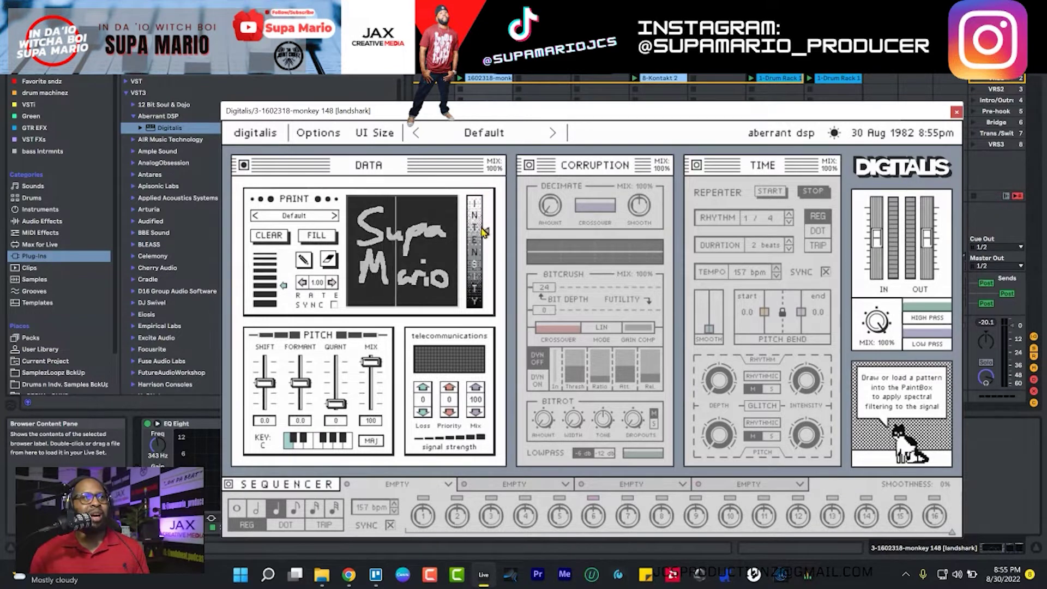
left_click_drag(487, 202, 497, 319)
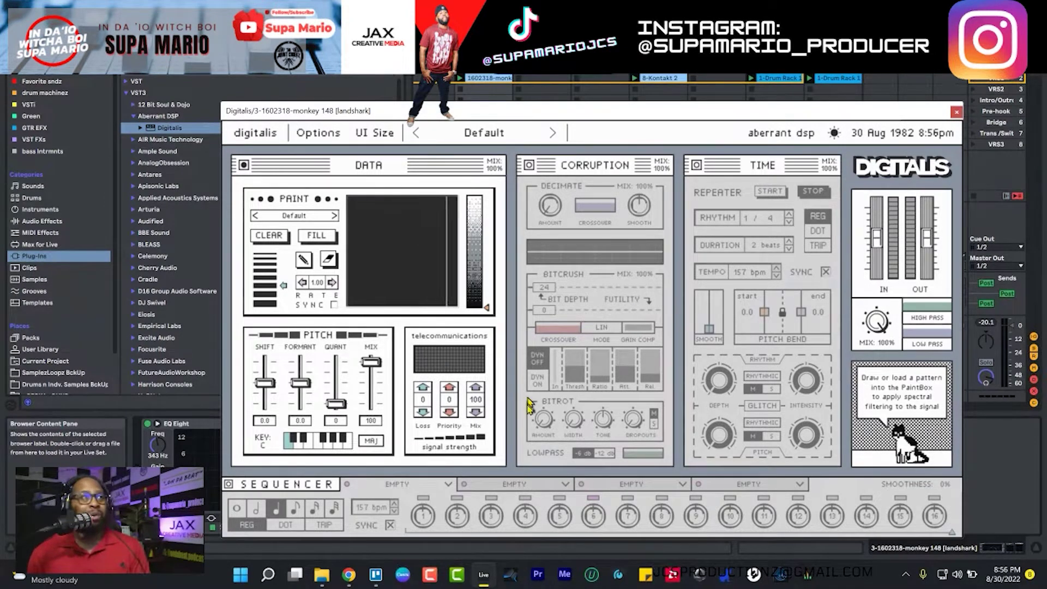
- Sync the paint rate to the host tempo, try a 2/1 rate, and set it to 1/1
left_click(334, 306)
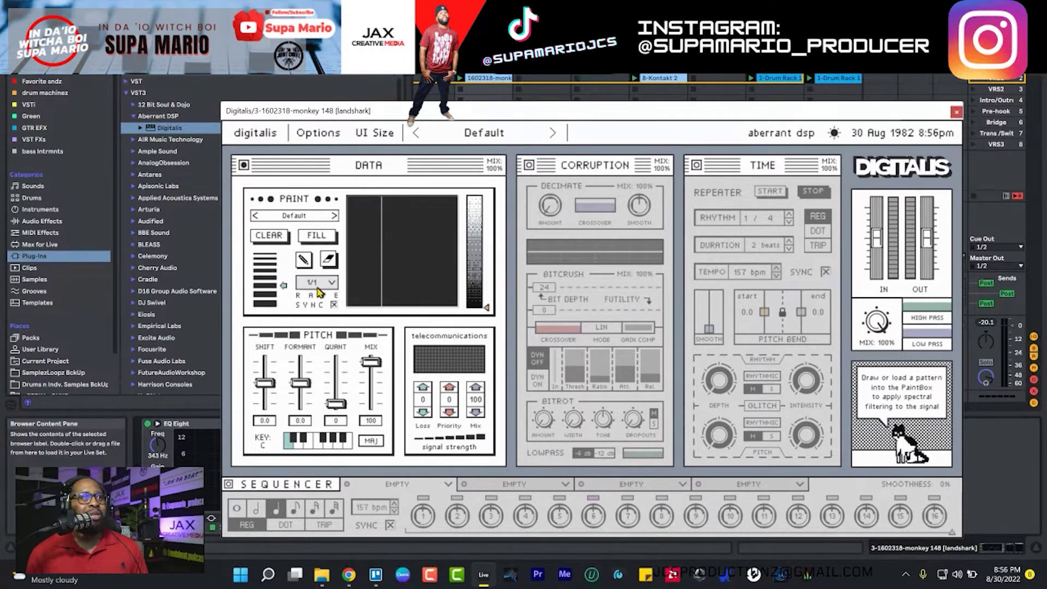
left_click(319, 290)
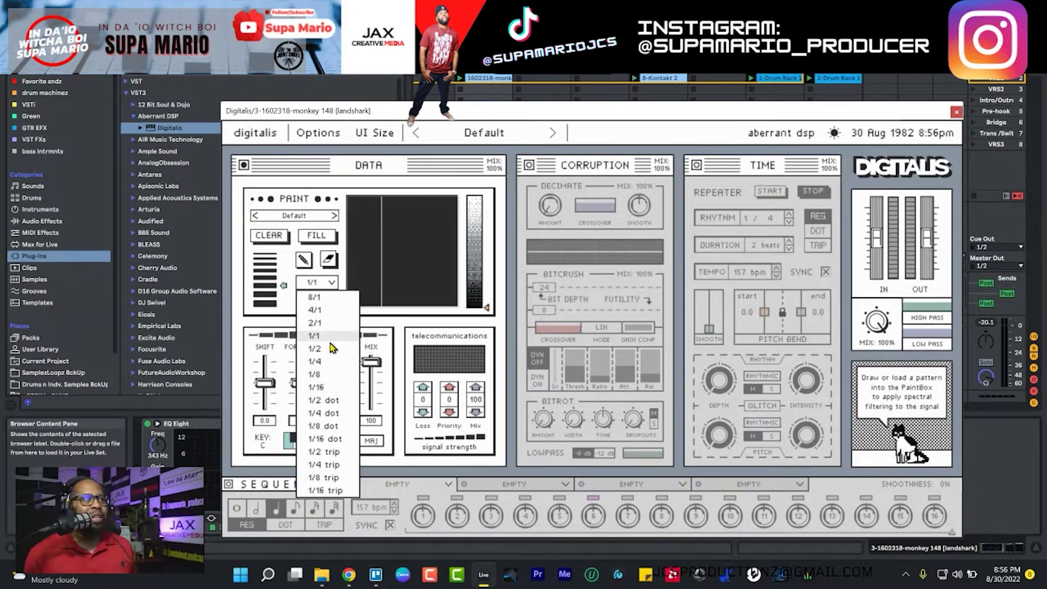
left_click(319, 323)
left_click(323, 291)
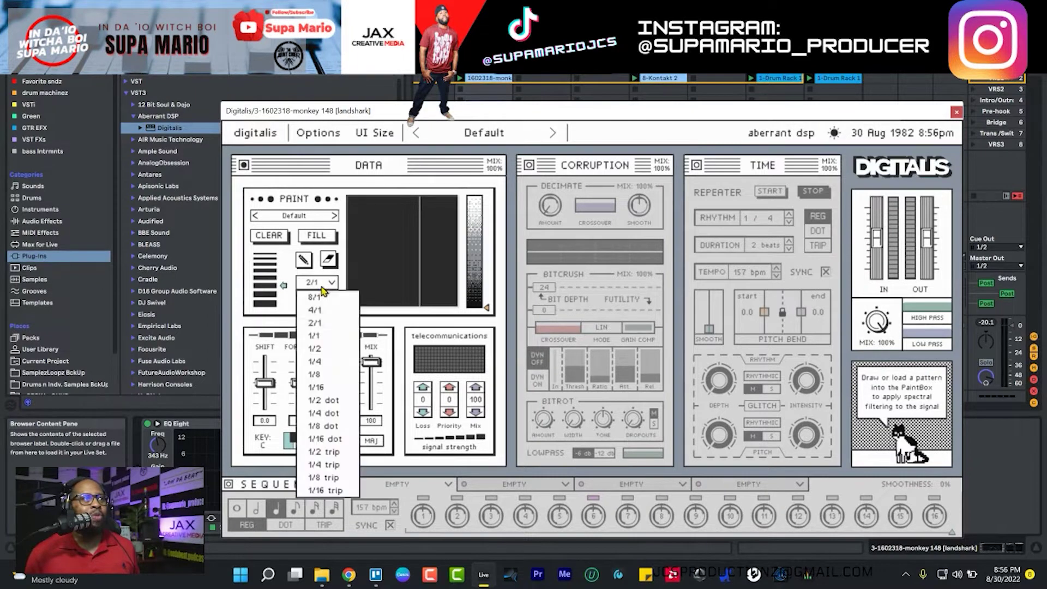
left_click(316, 335)
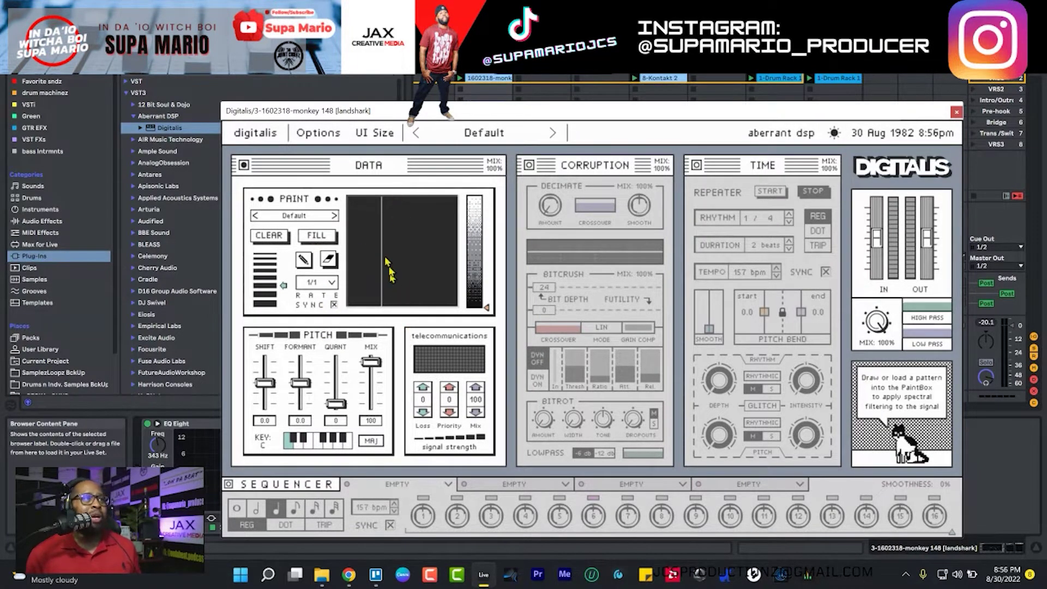
- Move the plugin window aside to uncover the session mixer, control playback, and bring the window back up
left_click_drag(391, 113, 350, 502)
mouse_move(566, 497)
left_mouse_down()
mouse_move(562, 213)
mouse_move(611, 284)
mouse_move(563, 508)
left_mouse_up()
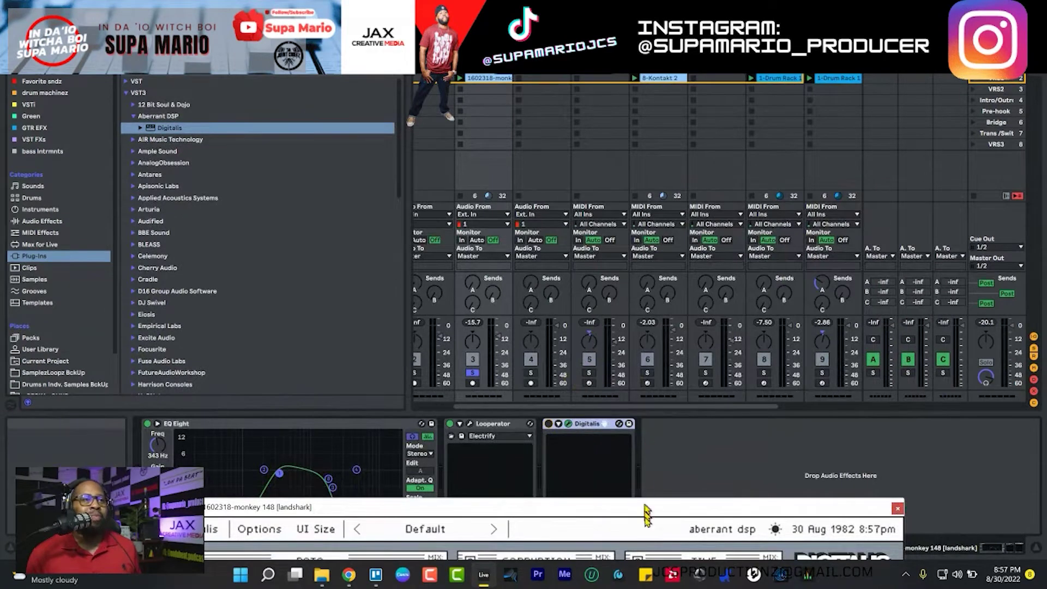
left_click_drag(653, 513, 655, 493)
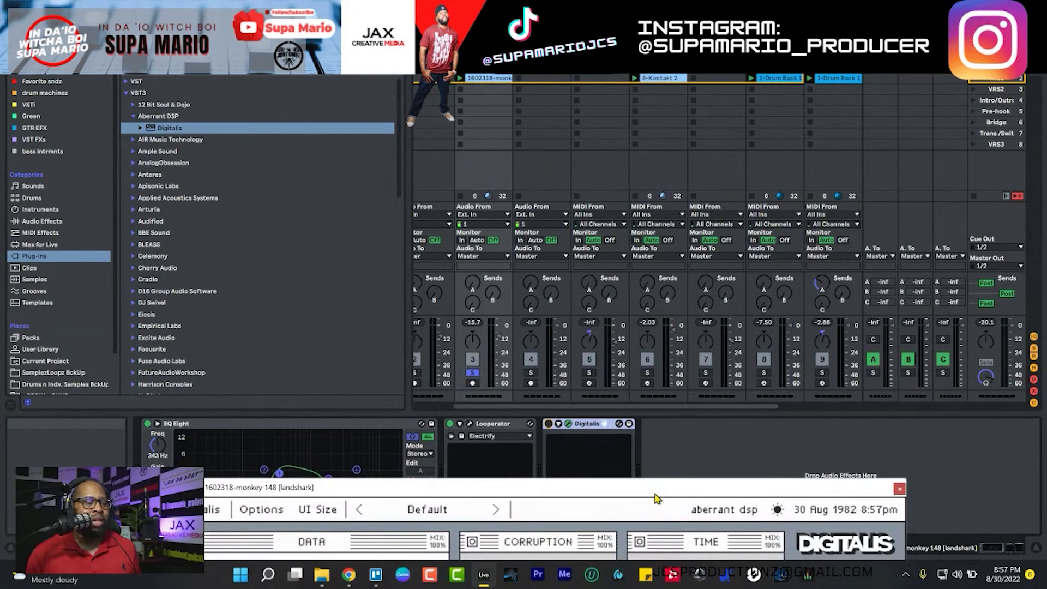
key("space")
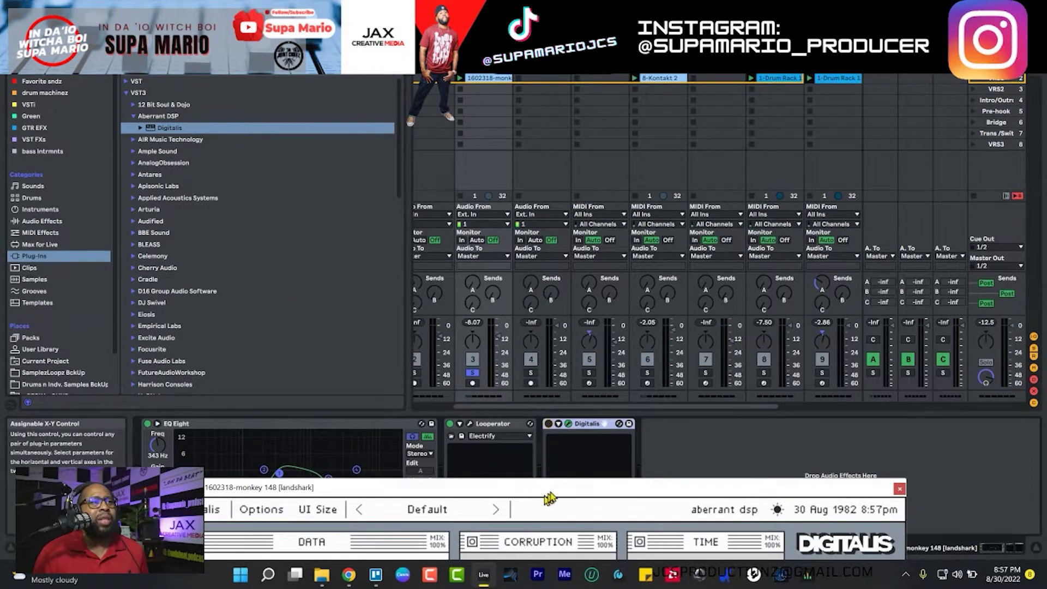
left_click_drag(528, 493, 440, 11)
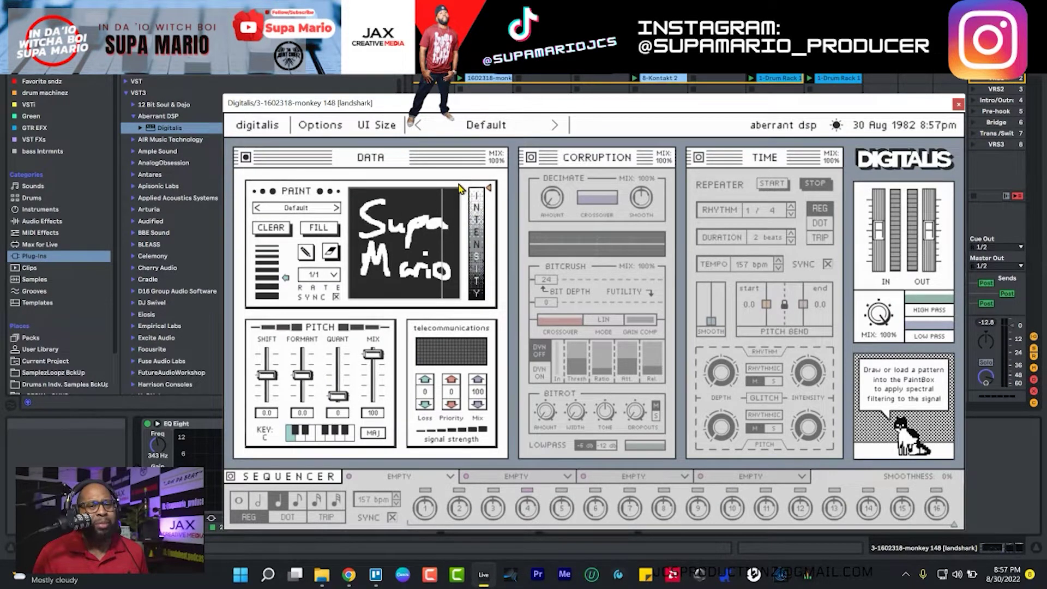
- Sweep the paint intensity of the drawn pattern down to near minimum and back up to near maximum
mouse_move(476, 192)
left_mouse_down()
mouse_move(480, 284)
mouse_move(486, 221)
left_mouse_up()
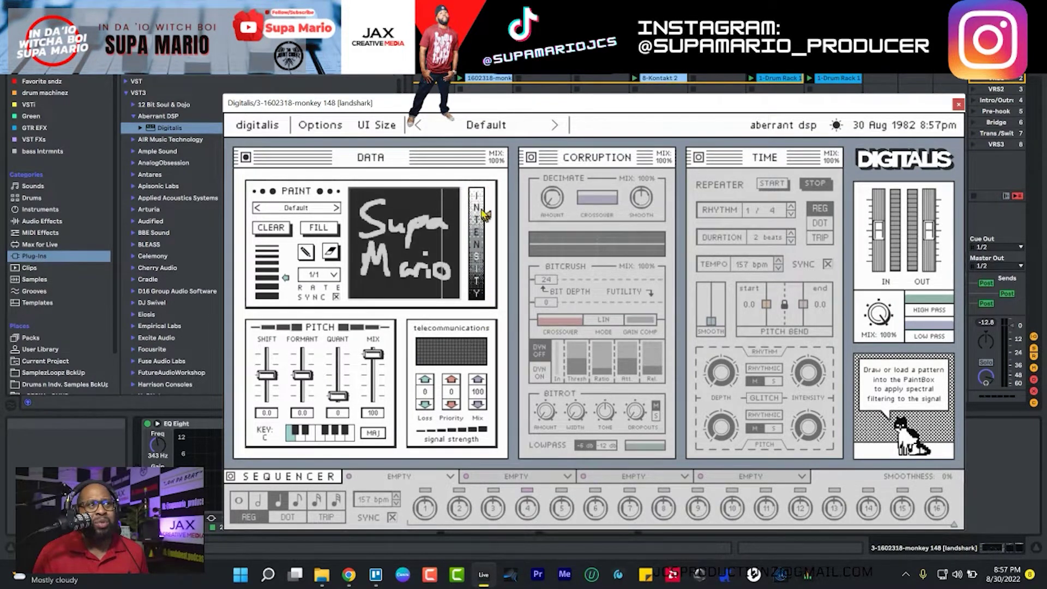
left_click(271, 227)
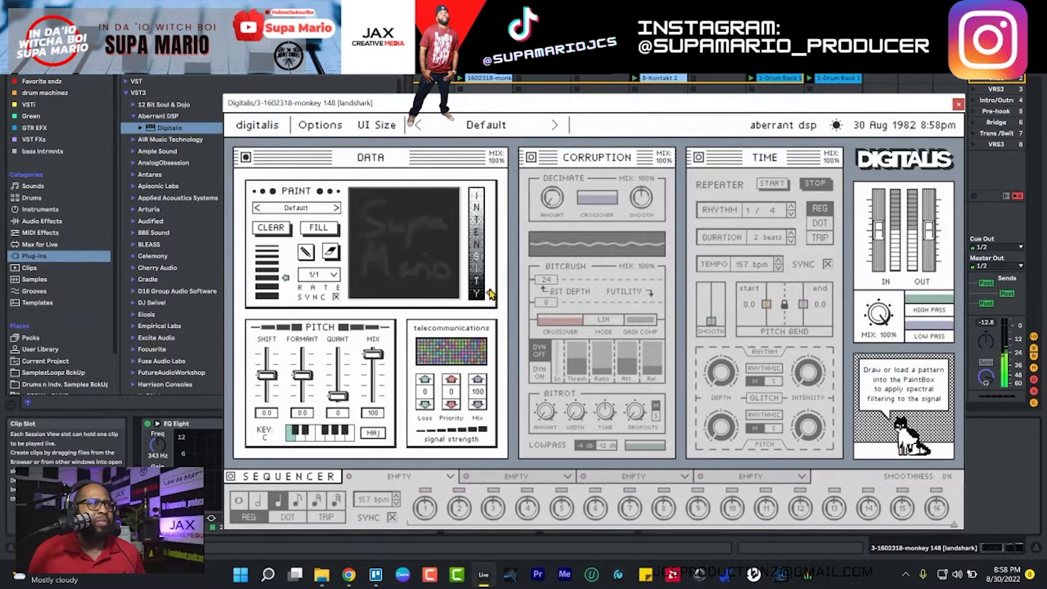
left_click_drag(492, 294, 485, 199)
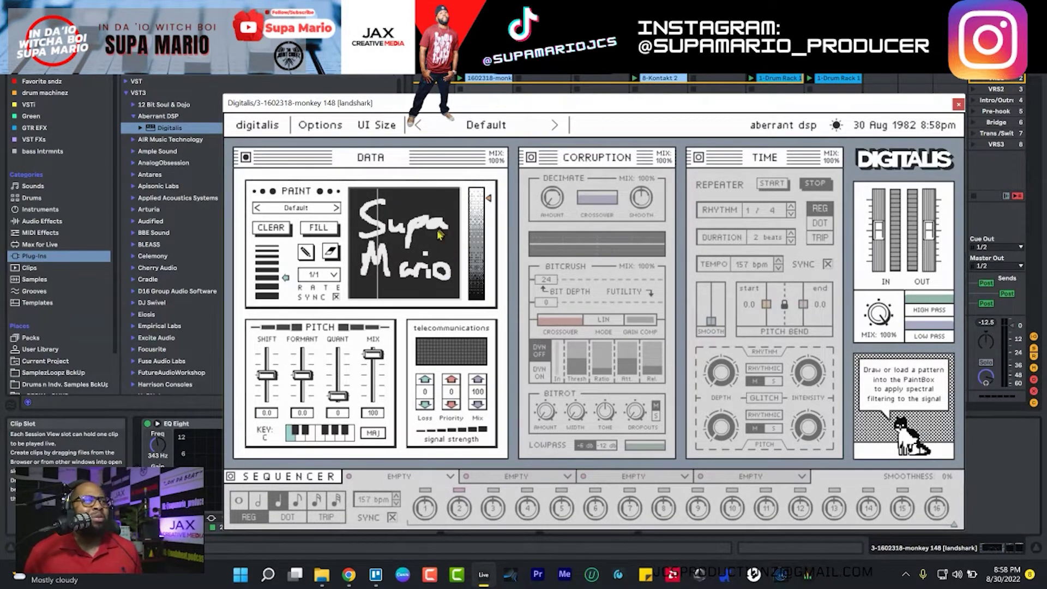
- Import the picture FallShoot-51.jpg into the PaintBox as a new pattern
left_click(289, 209)
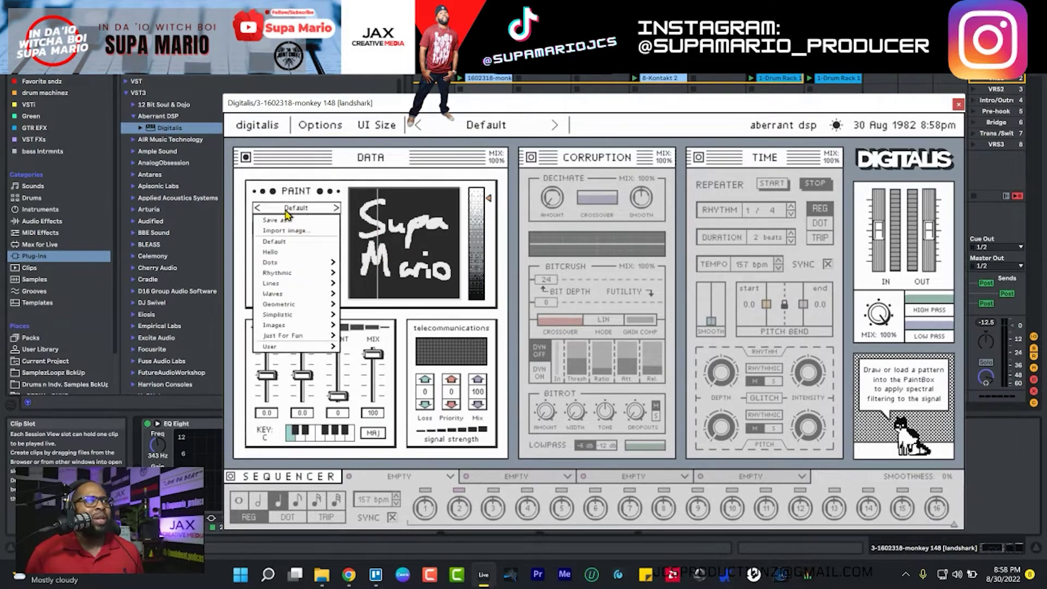
left_click(297, 232)
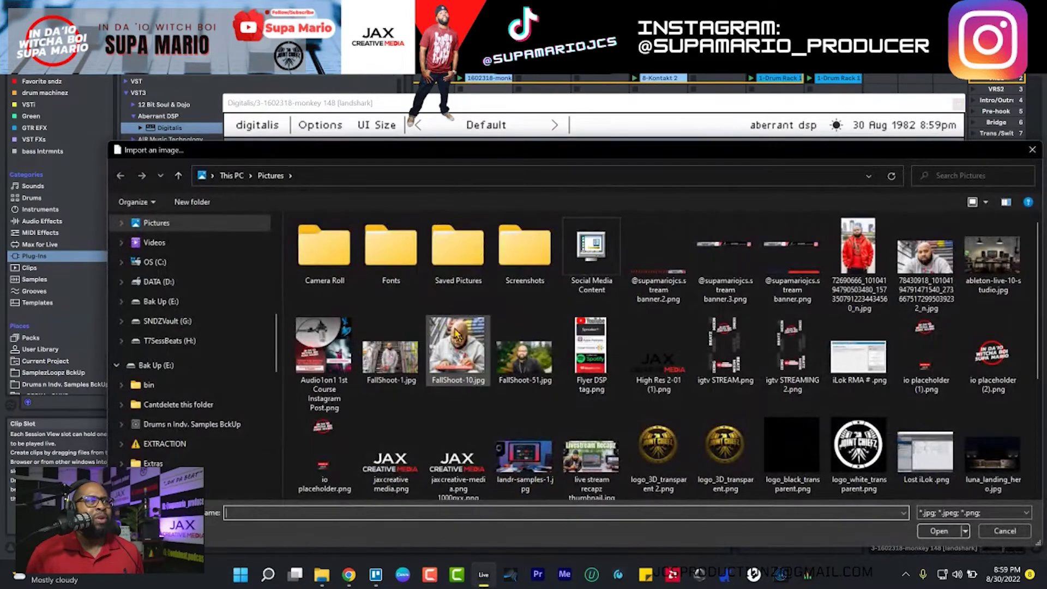
left_click(521, 371)
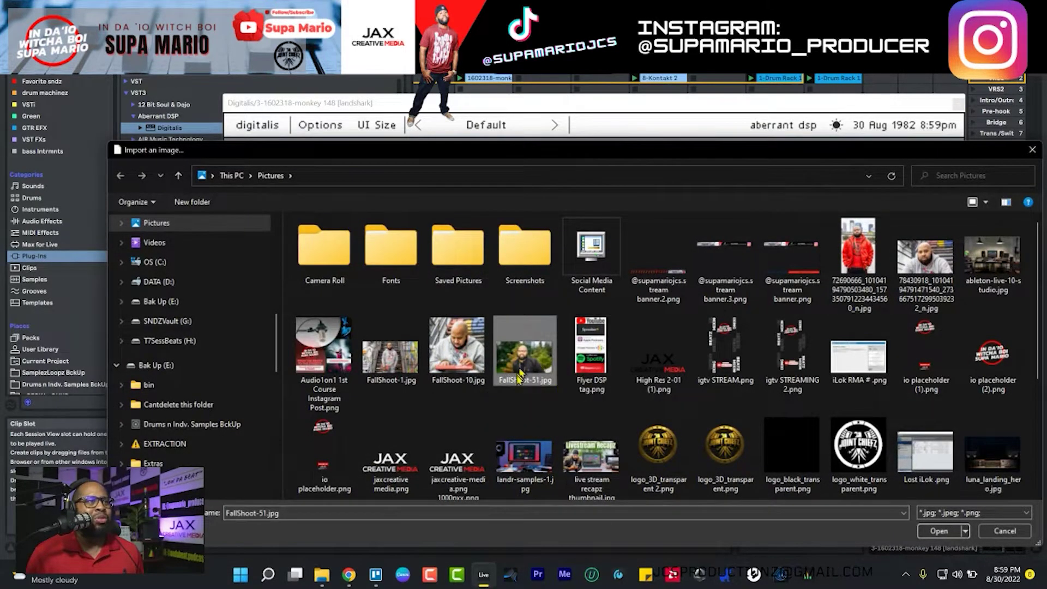
left_click(939, 531)
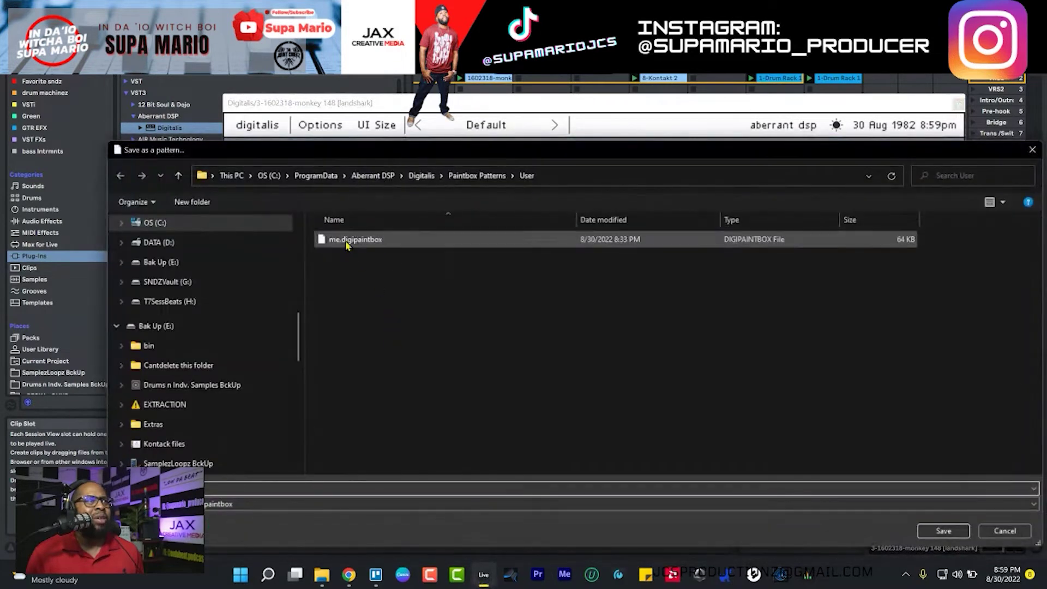
- Save the imported image as a user pattern named me.2
left_click(349, 240)
left_click(250, 491)
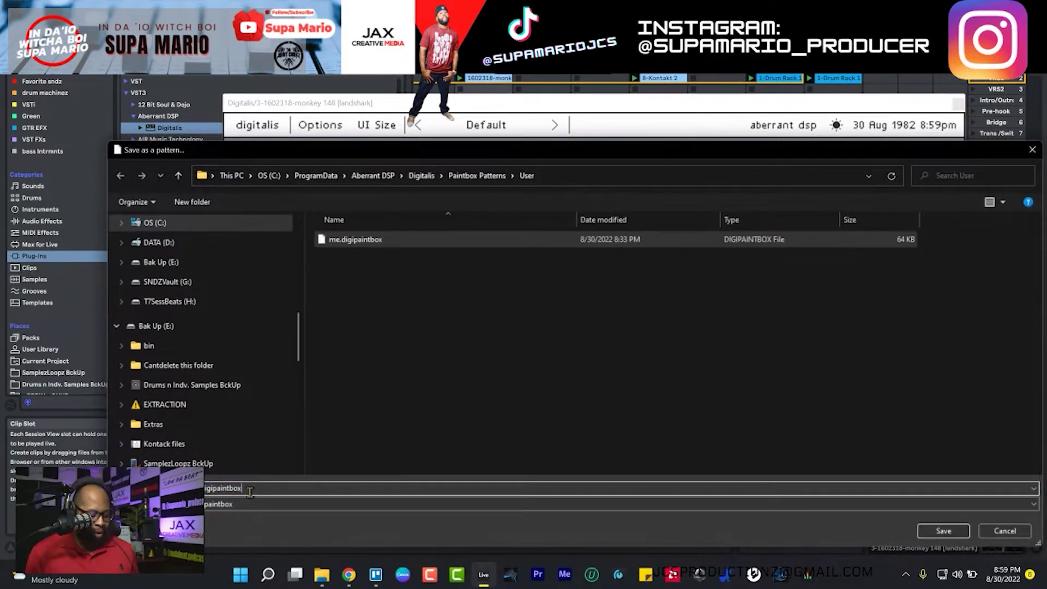
key("BackSpace")
key("BackSpace")
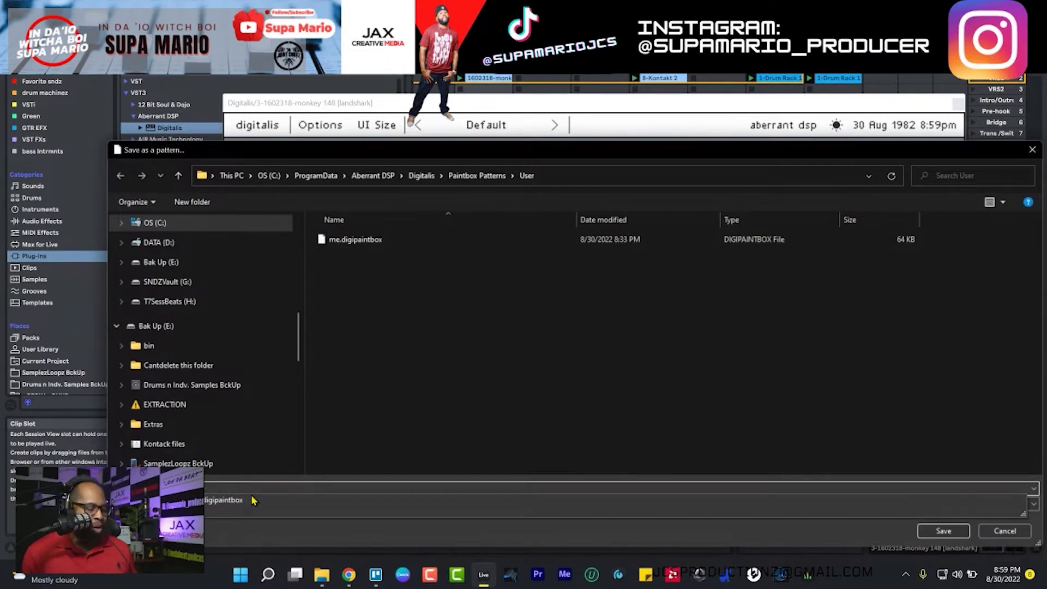
left_click(253, 500)
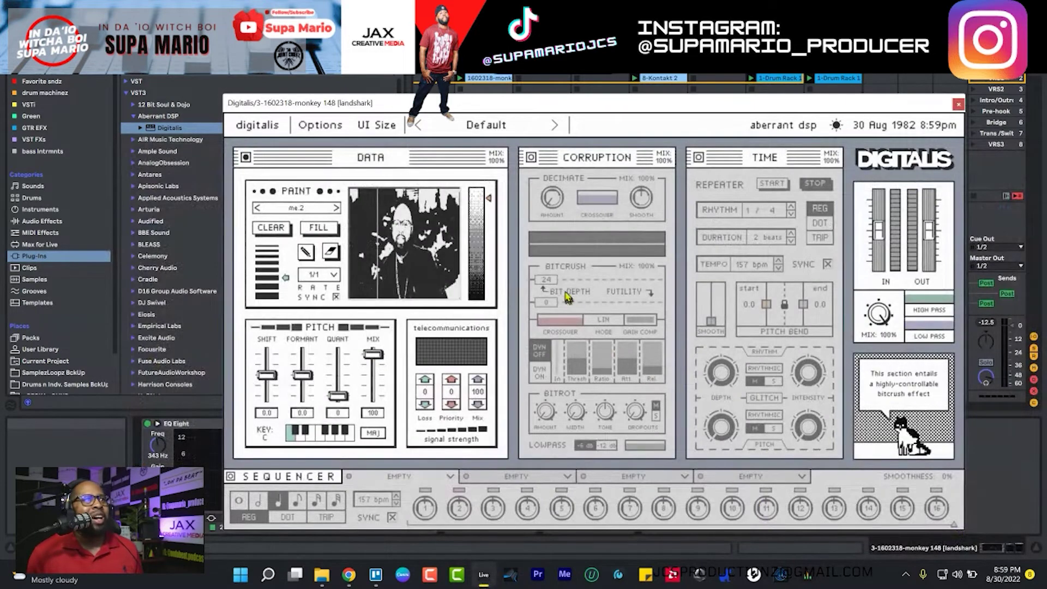
- Sweep the me.2 pattern's intensity to minimum and back to near maximum, shifting the plugin window slightly
mouse_move(490, 199)
left_mouse_down()
mouse_move(481, 329)
mouse_move(491, 284)
mouse_move(502, 325)
left_mouse_up()
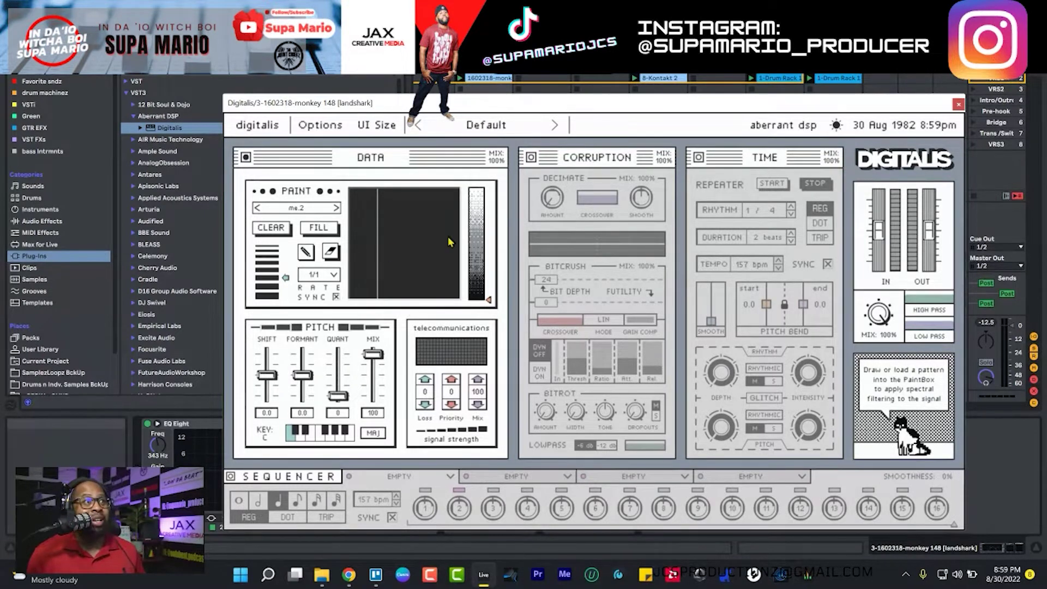
mouse_move(492, 300)
left_mouse_down()
mouse_move(469, 170)
mouse_move(495, 360)
left_mouse_up()
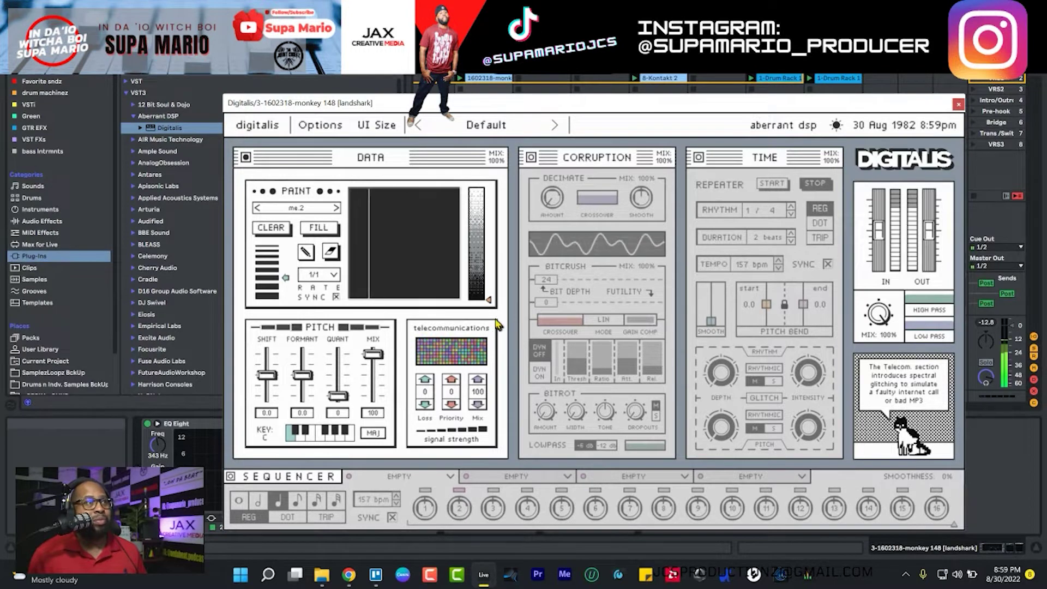
left_click_drag(490, 301, 487, 206)
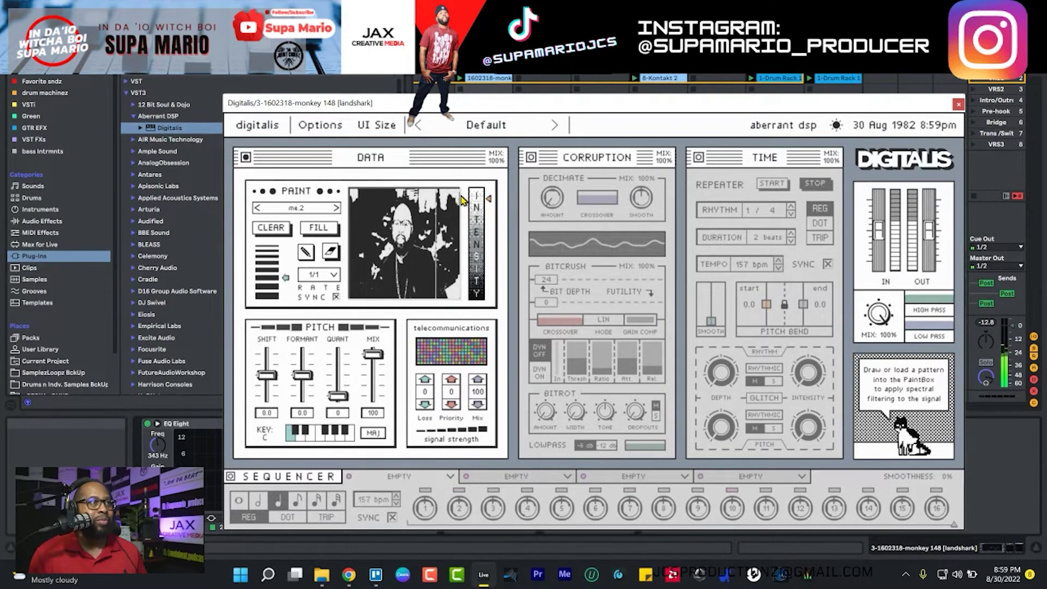
mouse_move(635, 104)
left_mouse_down()
mouse_move(632, 0)
mouse_move(621, 110)
left_mouse_up()
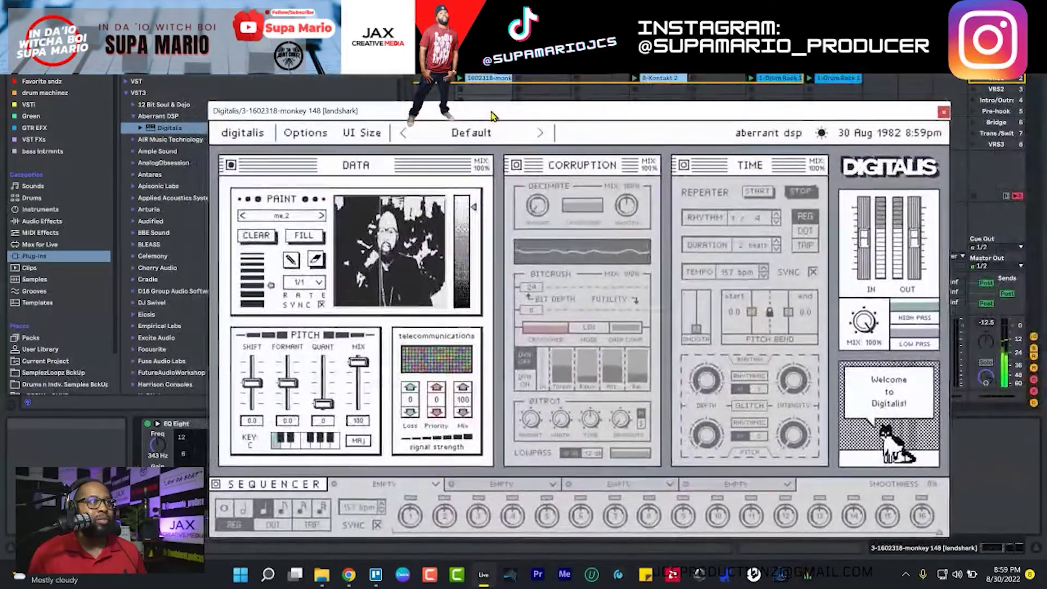
mouse_move(477, 210)
left_mouse_down()
mouse_move(478, 201)
mouse_move(479, 346)
mouse_move(485, 203)
left_mouse_up()
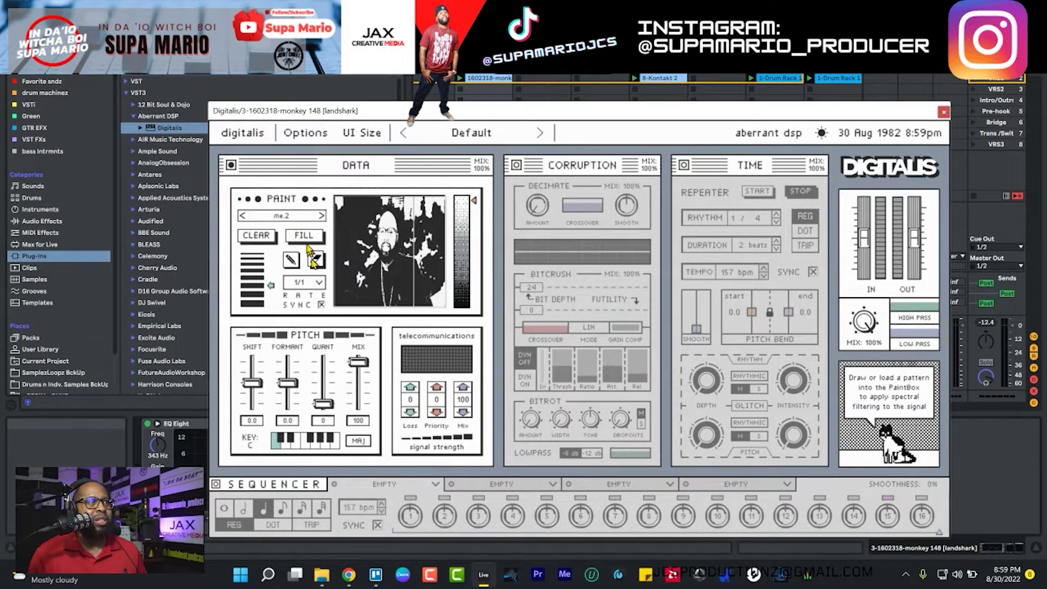
- Load the City 2 image pattern into the PaintBox and sweep its intensity to minimum and back to near maximum
left_click(303, 218)
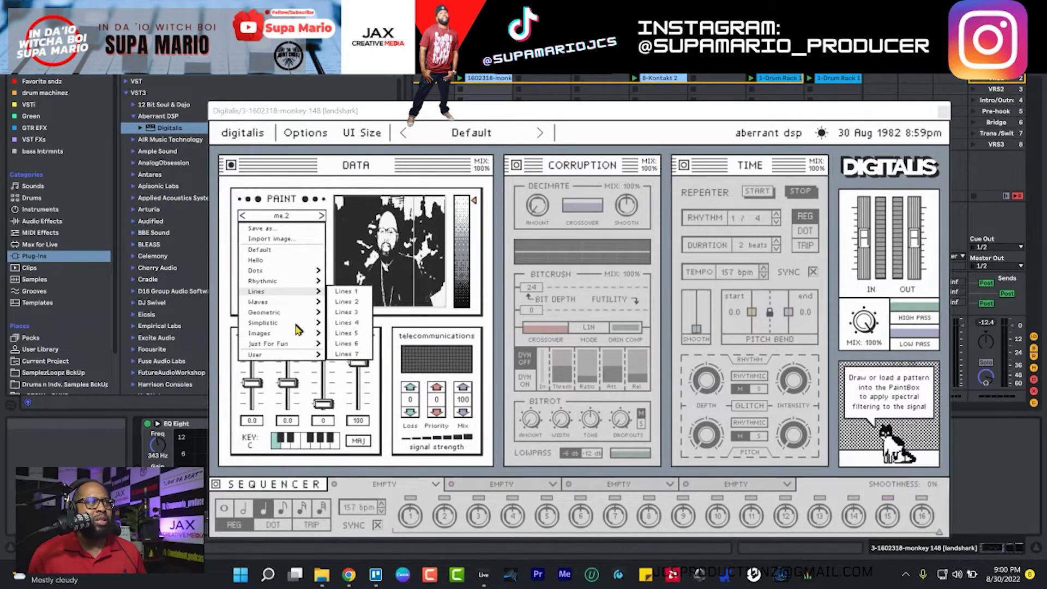
mouse_move(297, 333)
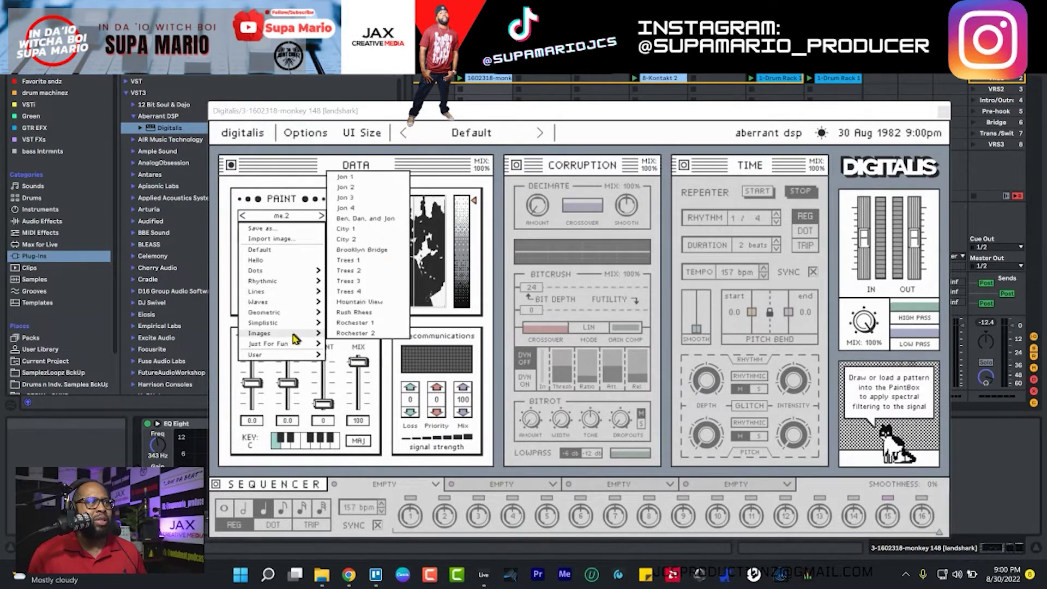
left_click(349, 240)
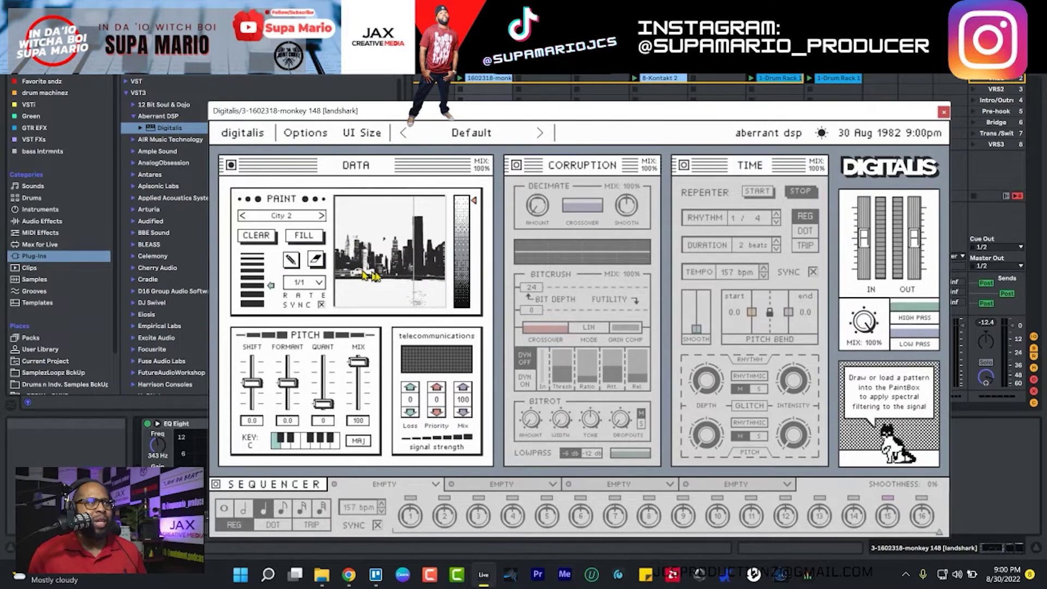
left_click_drag(484, 211, 481, 309)
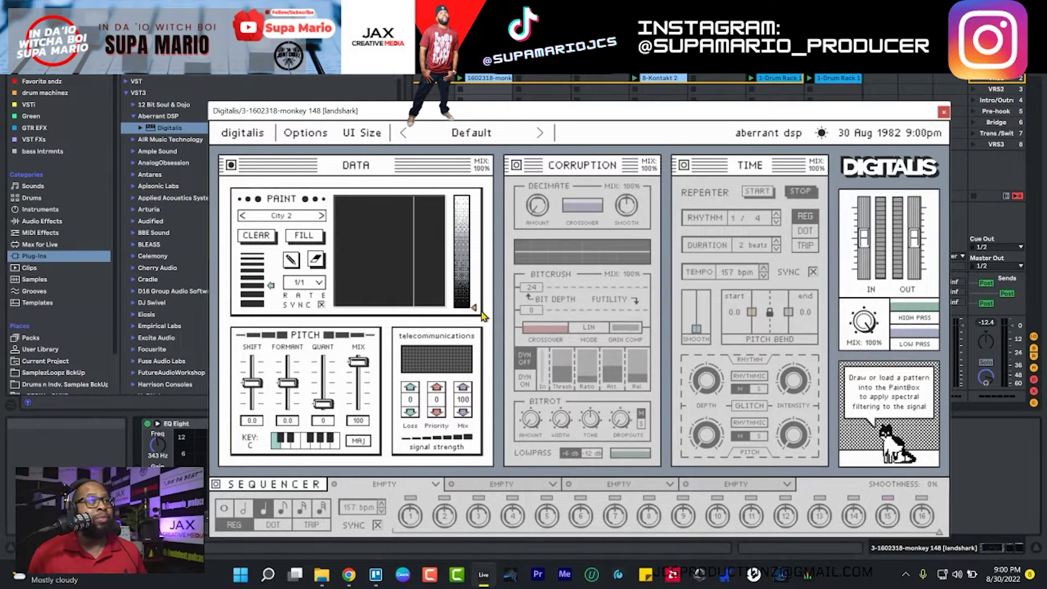
left_click_drag(482, 313, 468, 208)
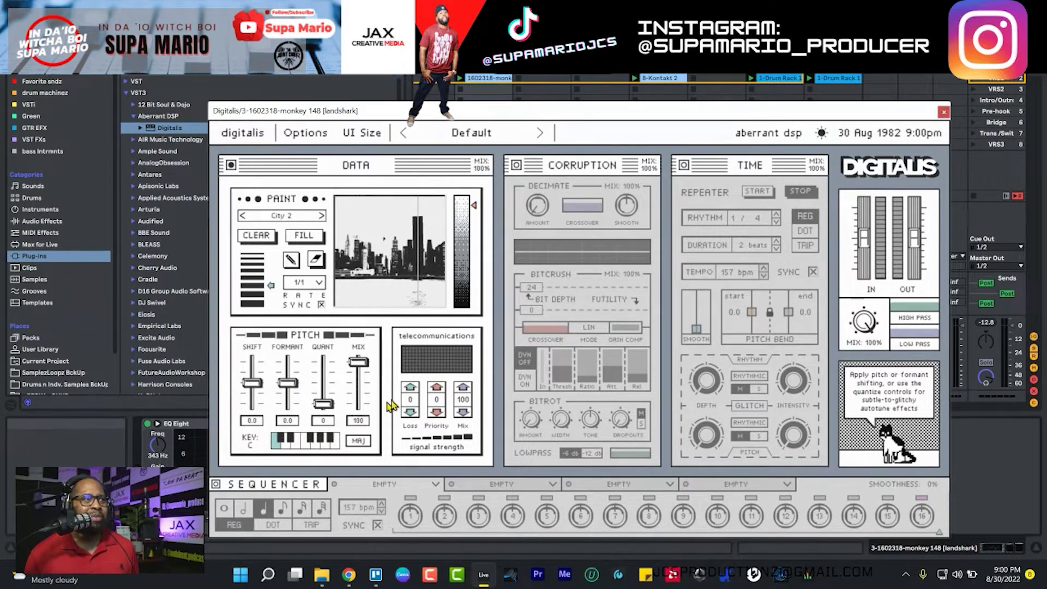
- Set the Pitch section's scale to Minor, shift and formant to 2.0, quant to 0, and mix to 0
left_click(358, 440)
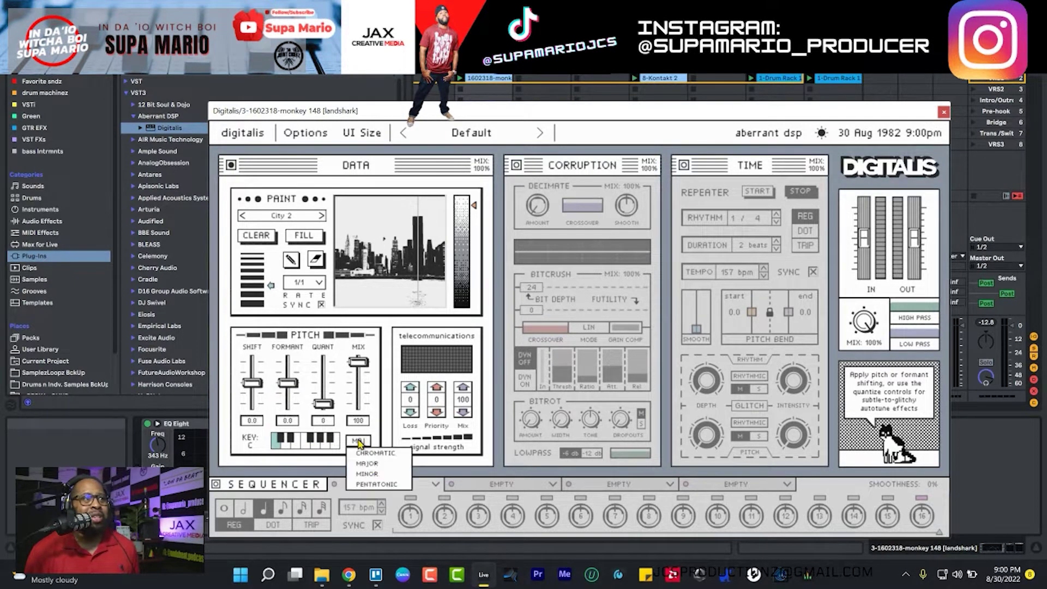
left_click(380, 475)
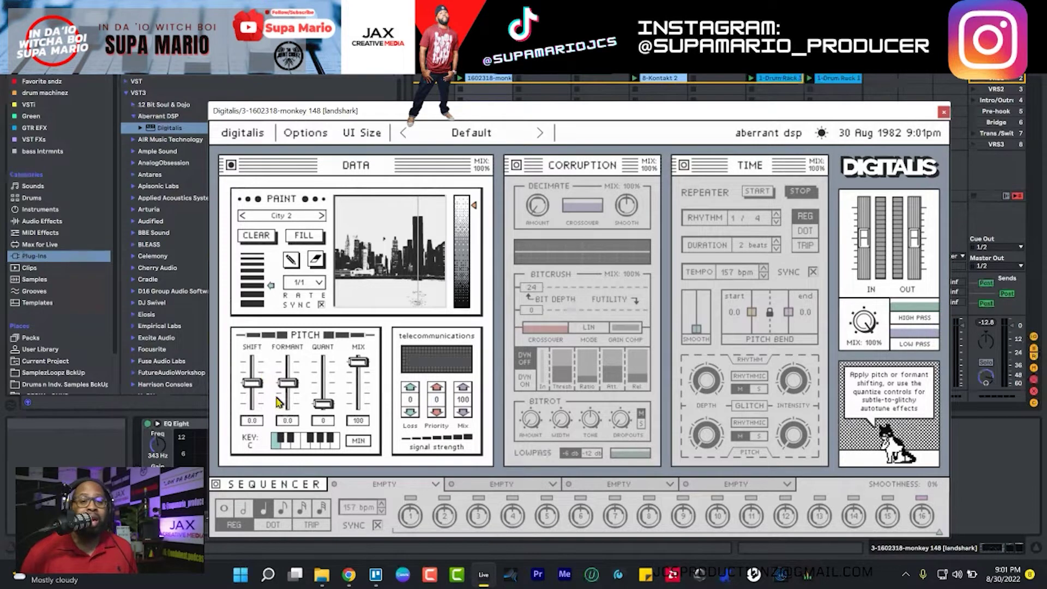
left_click_drag(248, 385, 323, 403)
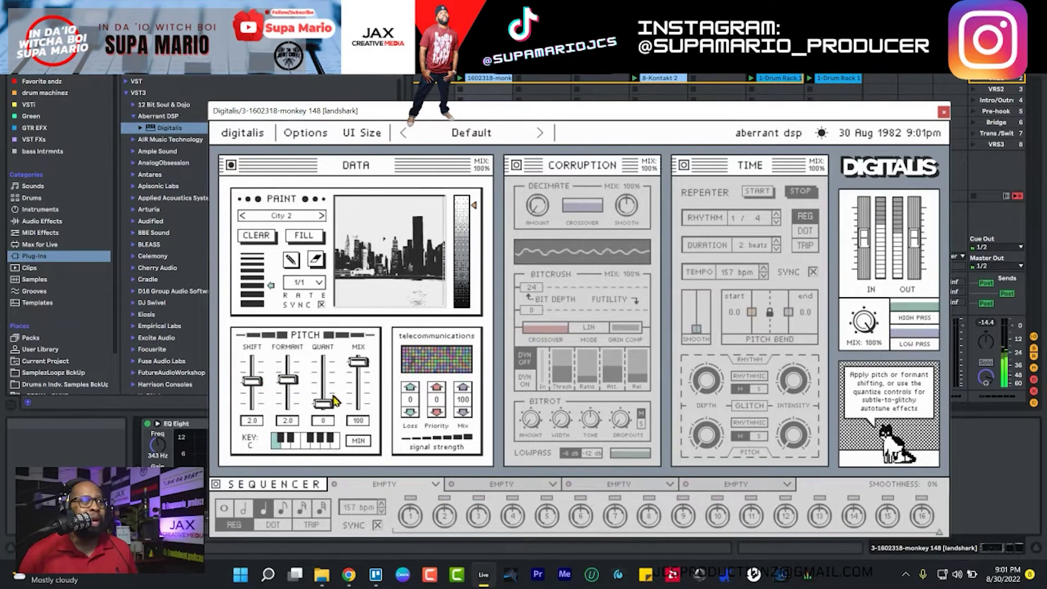
mouse_move(326, 405)
left_mouse_down()
mouse_move(326, 381)
mouse_move(334, 419)
left_mouse_up()
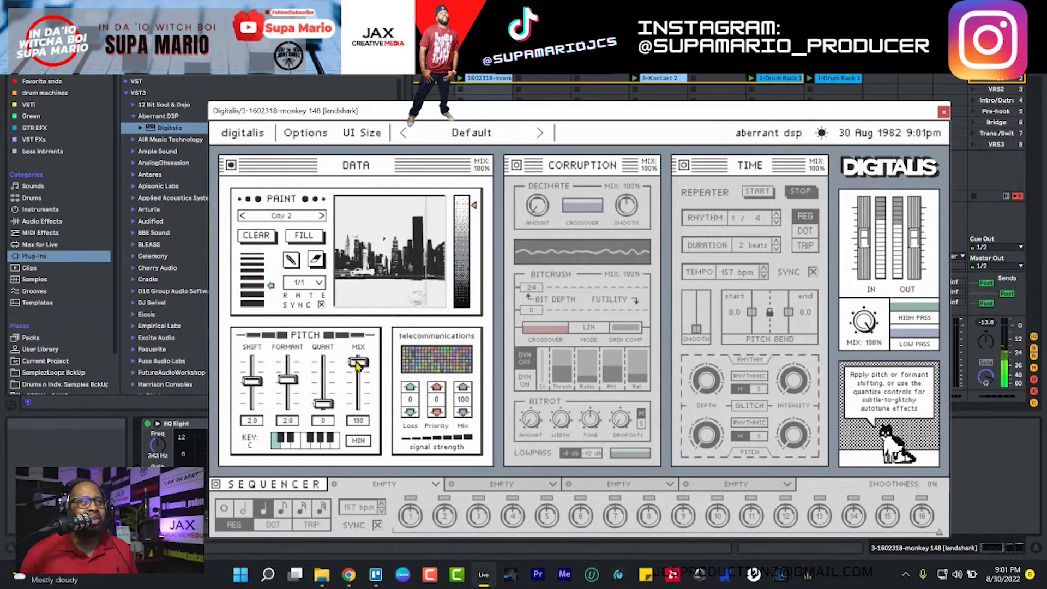
left_click_drag(358, 364, 366, 422)
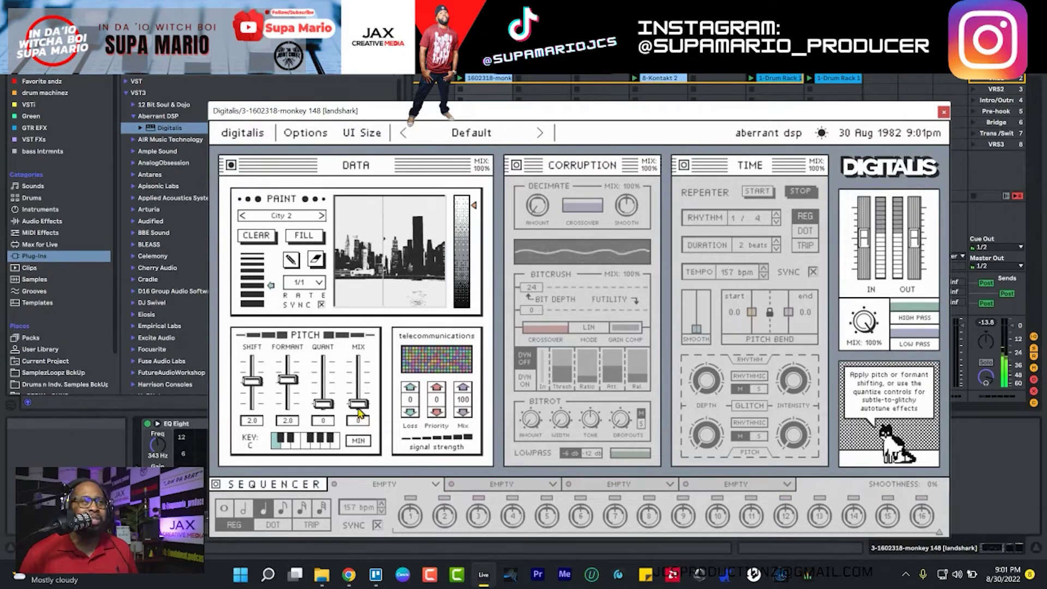
mouse_move(361, 411)
left_mouse_down()
mouse_move(362, 376)
mouse_move(358, 421)
left_mouse_up()
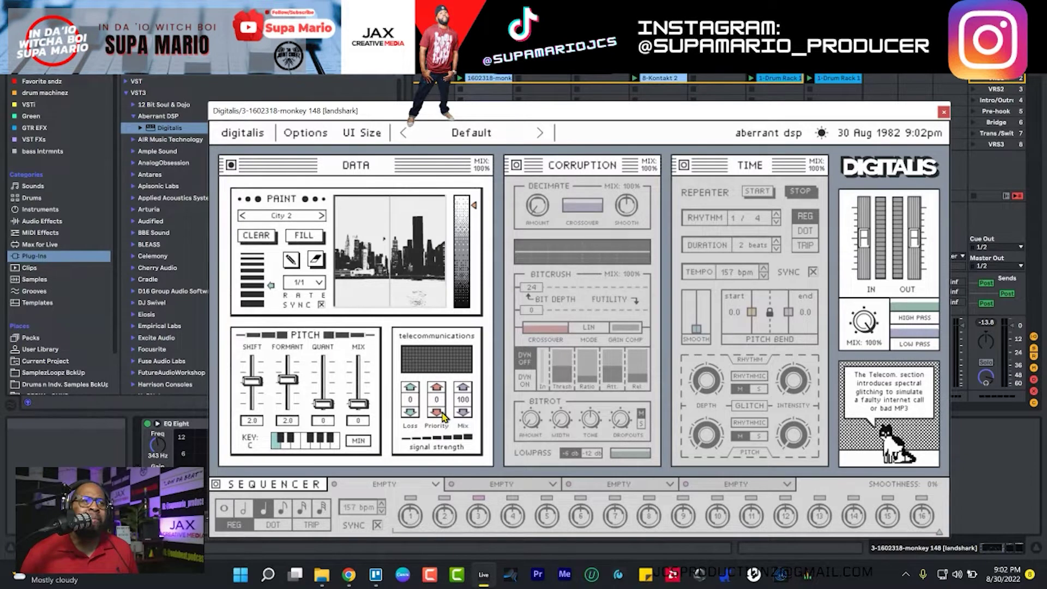
- Set the telecommunications packet loss to 26 and priority to 60, keeping its mix at 100
left_click_drag(411, 399, 426, 372)
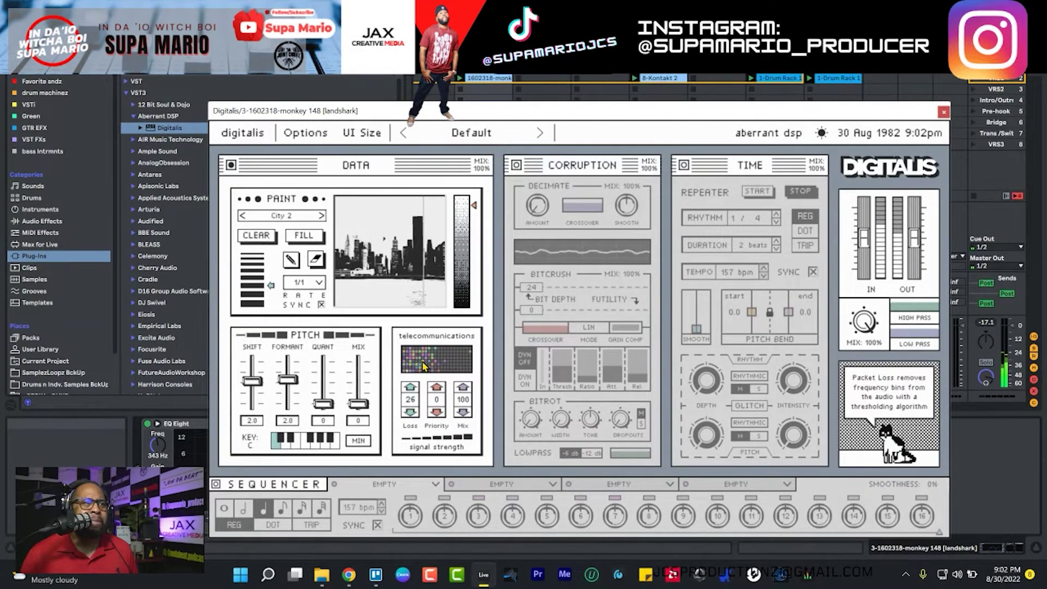
left_click_drag(443, 367, 420, 306)
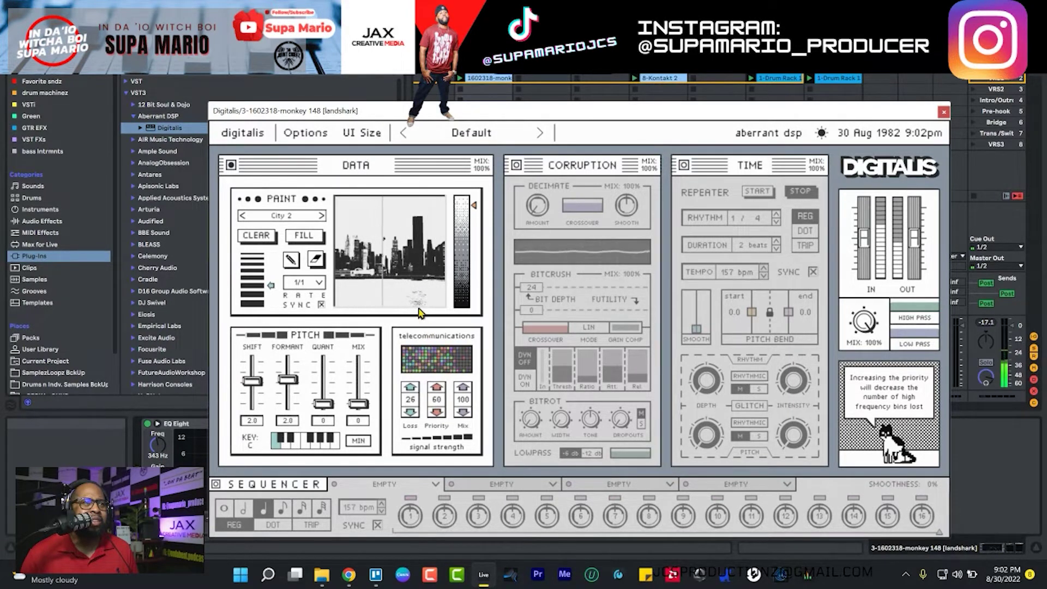
mouse_move(464, 403)
left_mouse_down()
mouse_move(463, 559)
mouse_move(475, 417)
left_mouse_up()
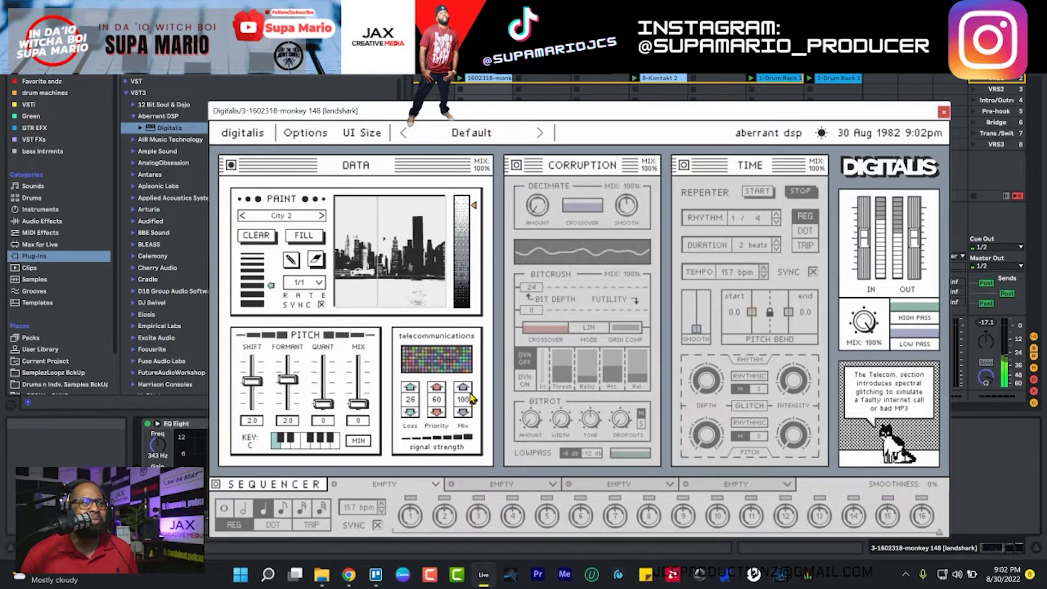
- Lower the signal strength to near minimum, restore it to full, and raise the Pitch mix to 100
left_click_drag(436, 446, 404, 448)
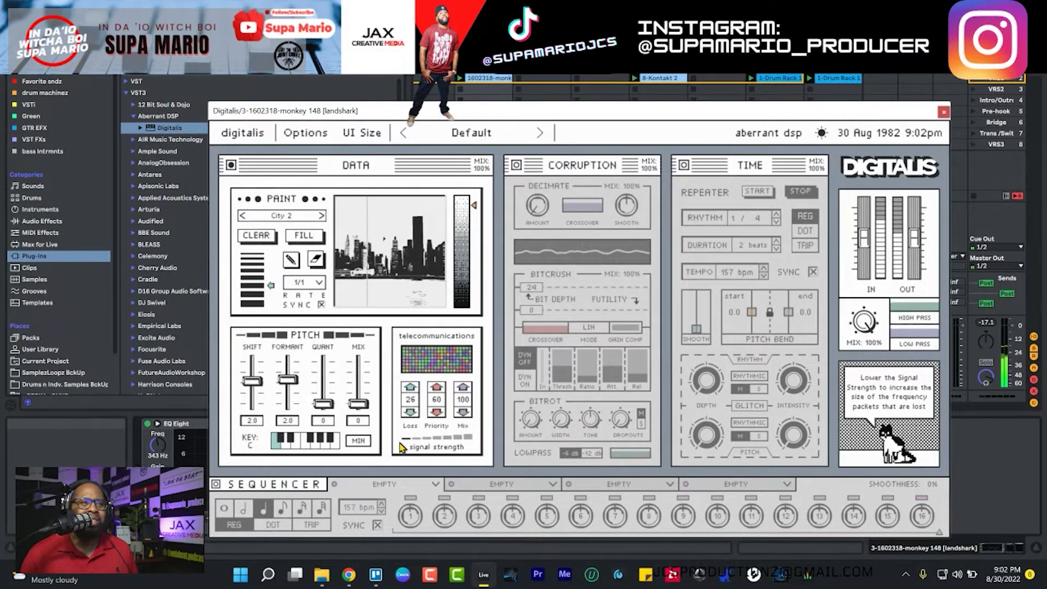
left_click_drag(402, 448, 461, 446)
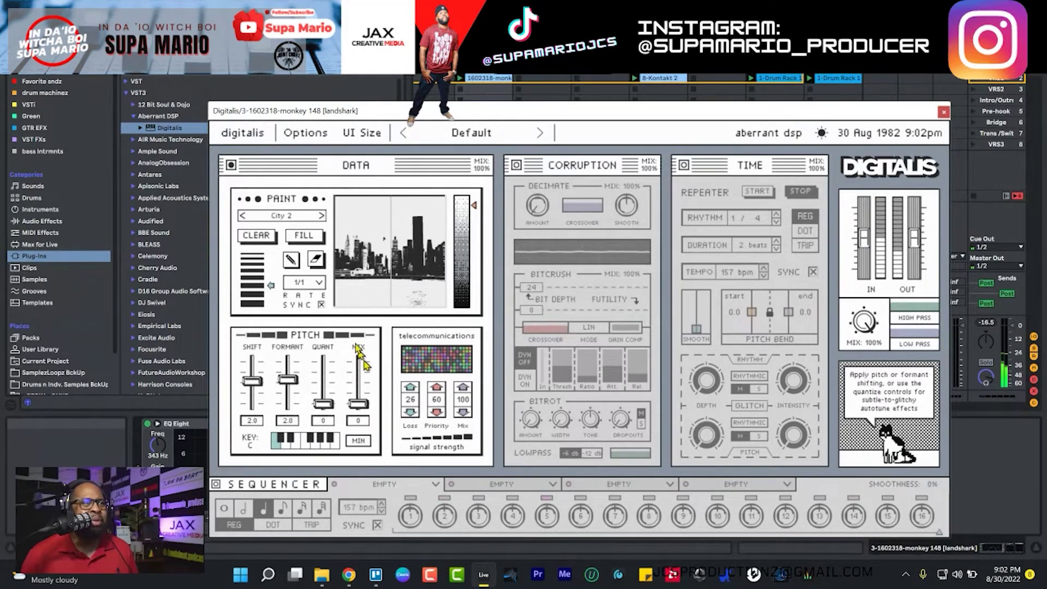
left_click_drag(364, 409, 361, 363)
mouse_move(470, 444)
left_mouse_down()
mouse_move(404, 446)
mouse_move(482, 444)
left_mouse_up()
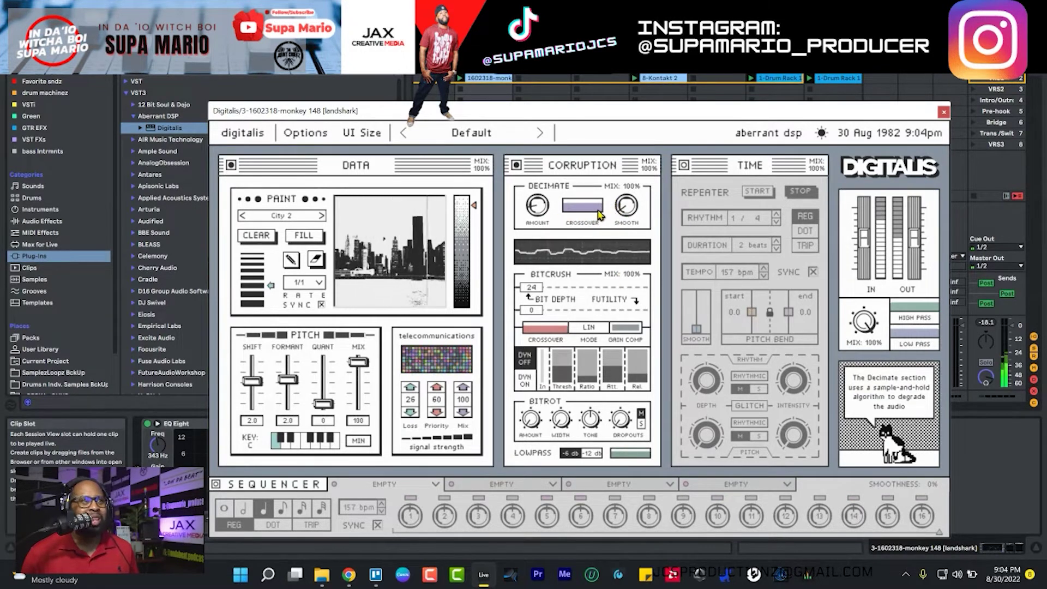
- Lower the Decimate crossover in the Corruption module to 4.1k and fine-tune it from there
scroll(593, 218, "down", 2)
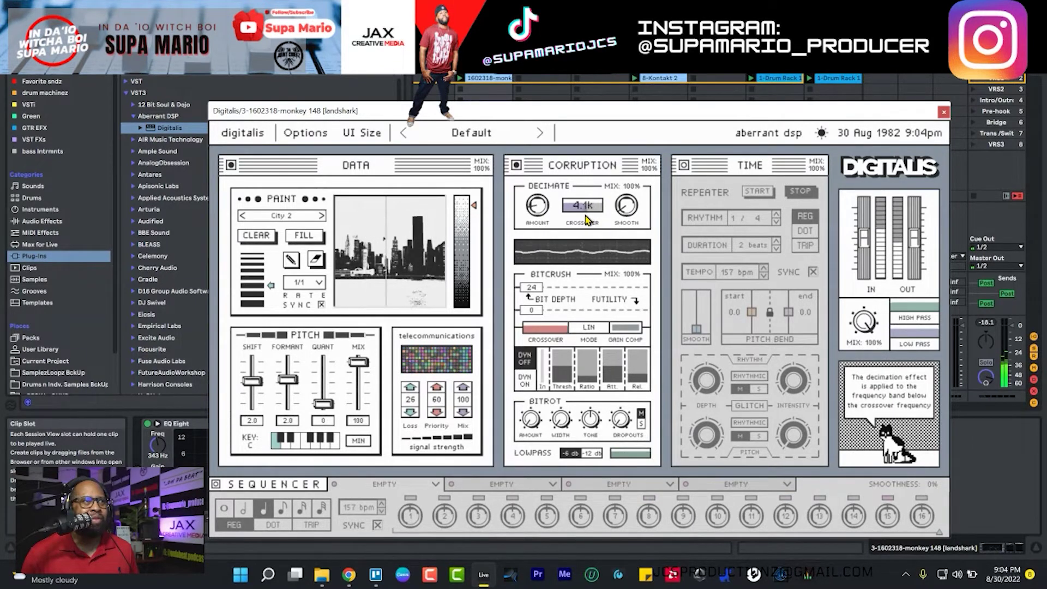
scroll(588, 219, "up", 1)
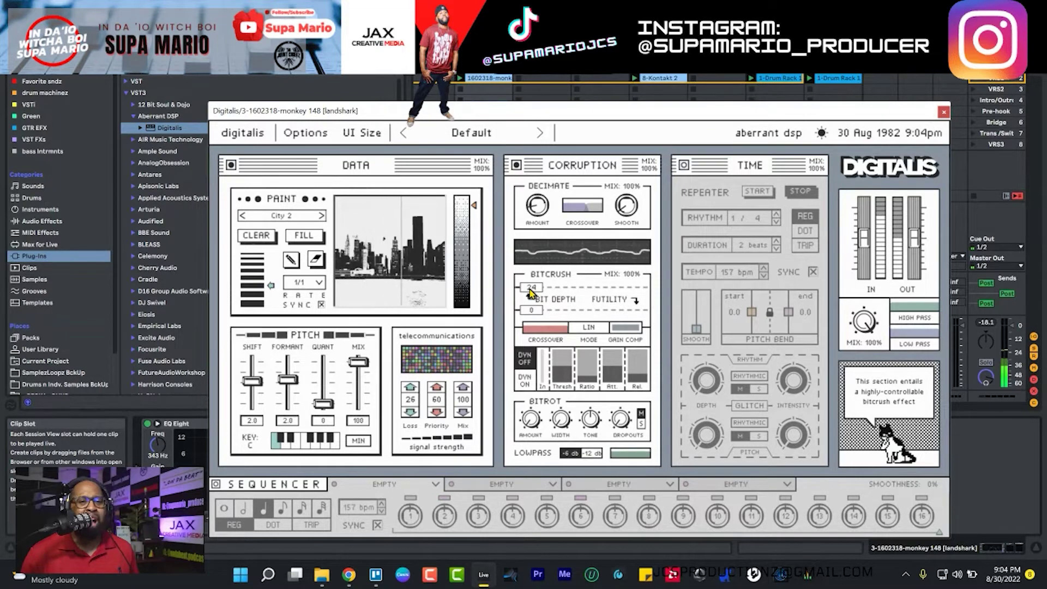
- Set the Bitcrush bit depth to 5.7, futility to 65 and mode to MU, and turn on dynamic bitcrushing
left_click_drag(531, 293, 569, 303)
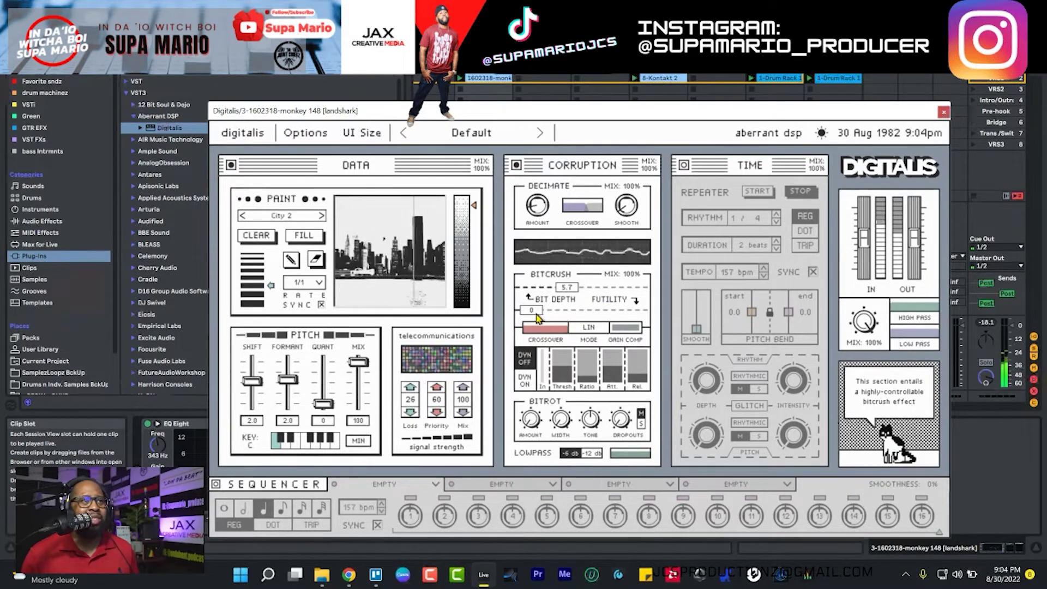
left_click_drag(533, 315, 597, 313)
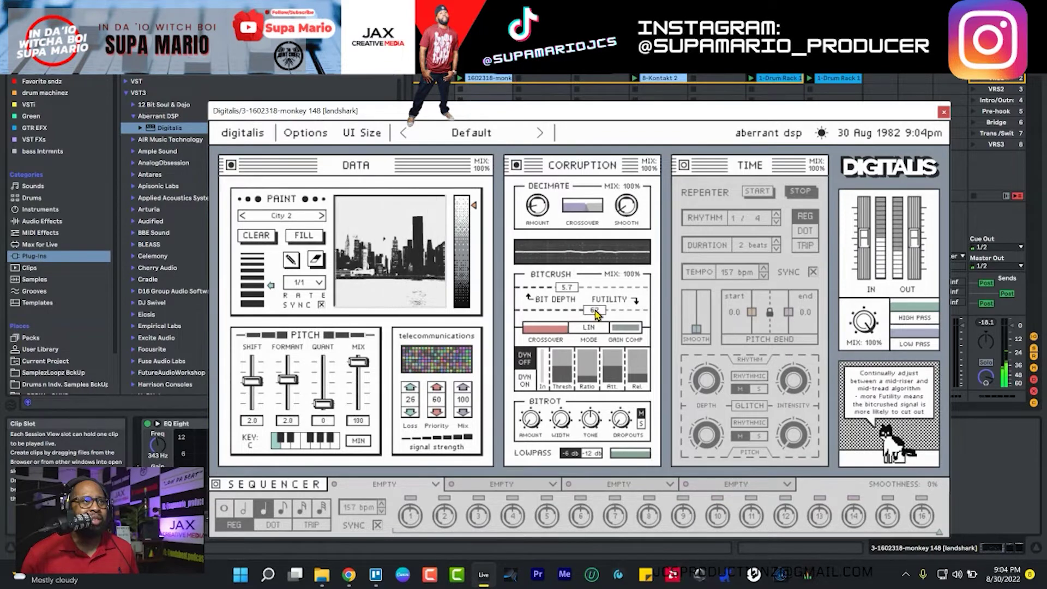
left_click_drag(598, 312, 599, 308)
left_click(589, 327)
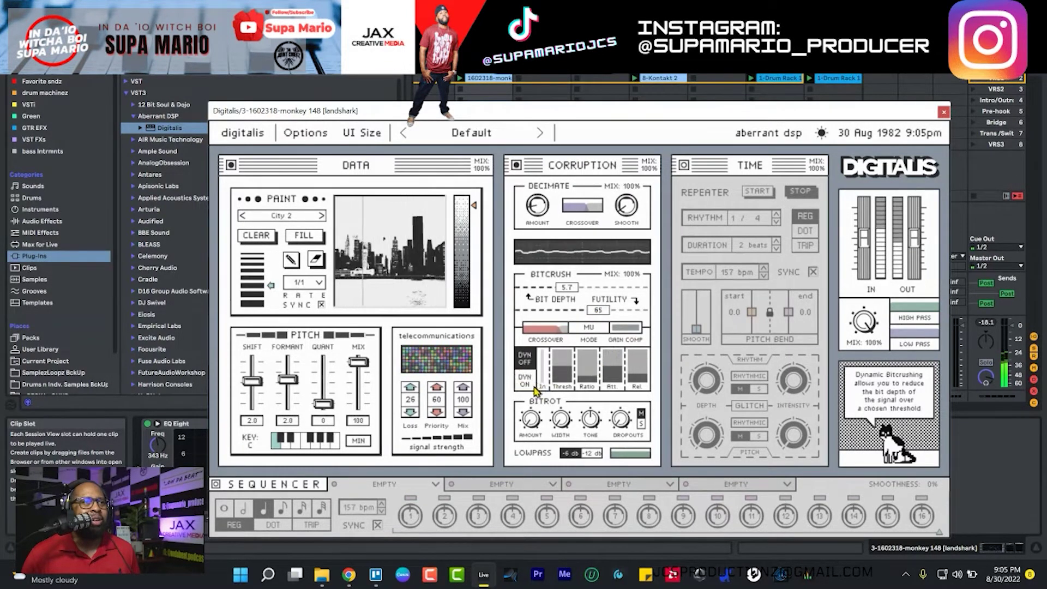
left_click(563, 383)
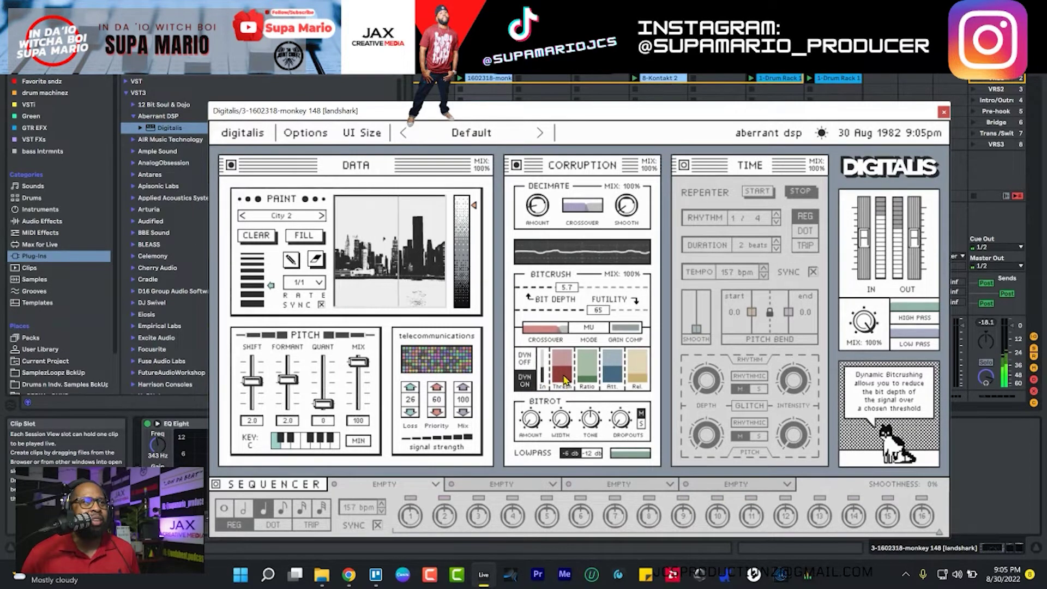
- Adjust the dynamic bitcrush threshold and raise its ratio, then fine-tune both controls
mouse_move(594, 372)
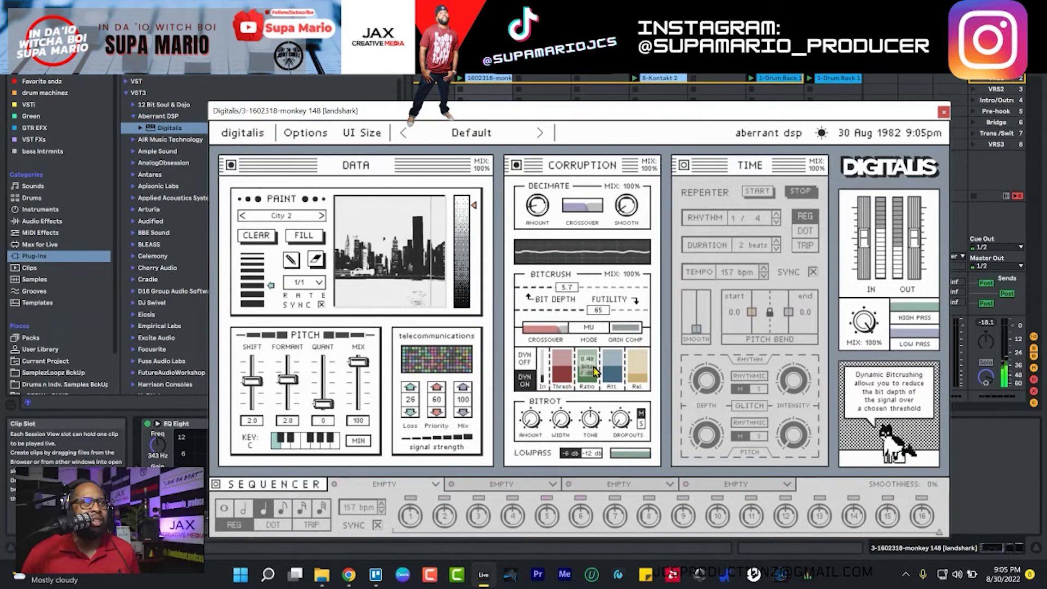
left_click_drag(596, 373, 615, 362)
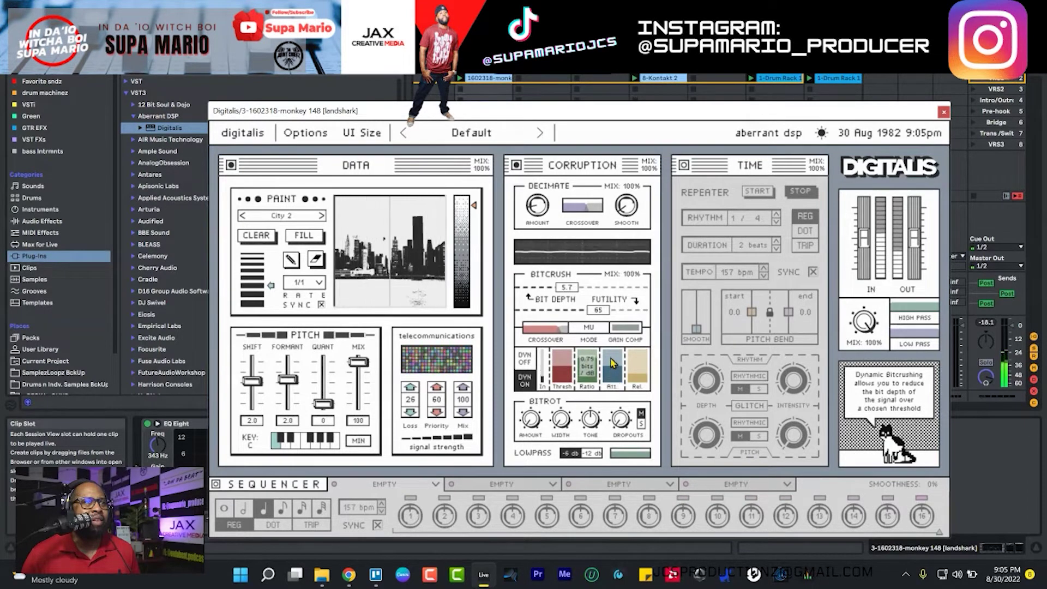
mouse_move(619, 374)
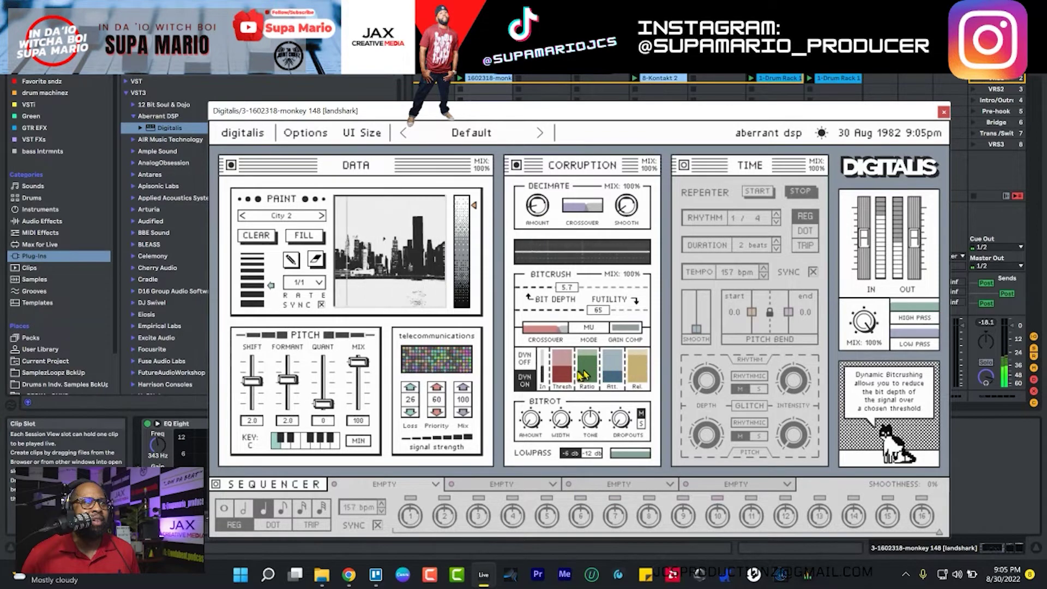
mouse_move(567, 380)
left_click_drag(567, 380, 568, 370)
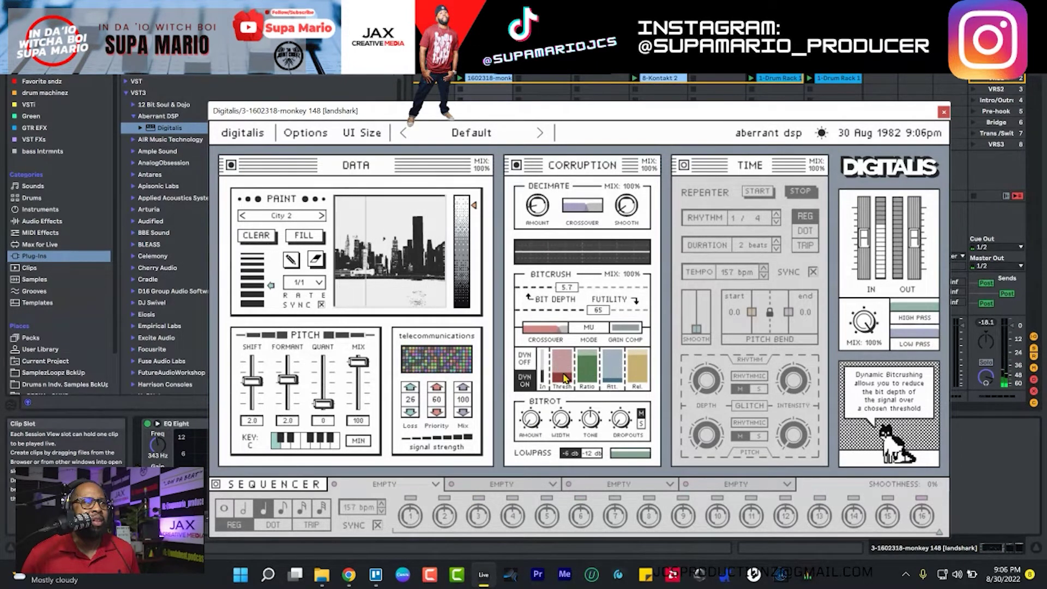
scroll(566, 373, "up", 2)
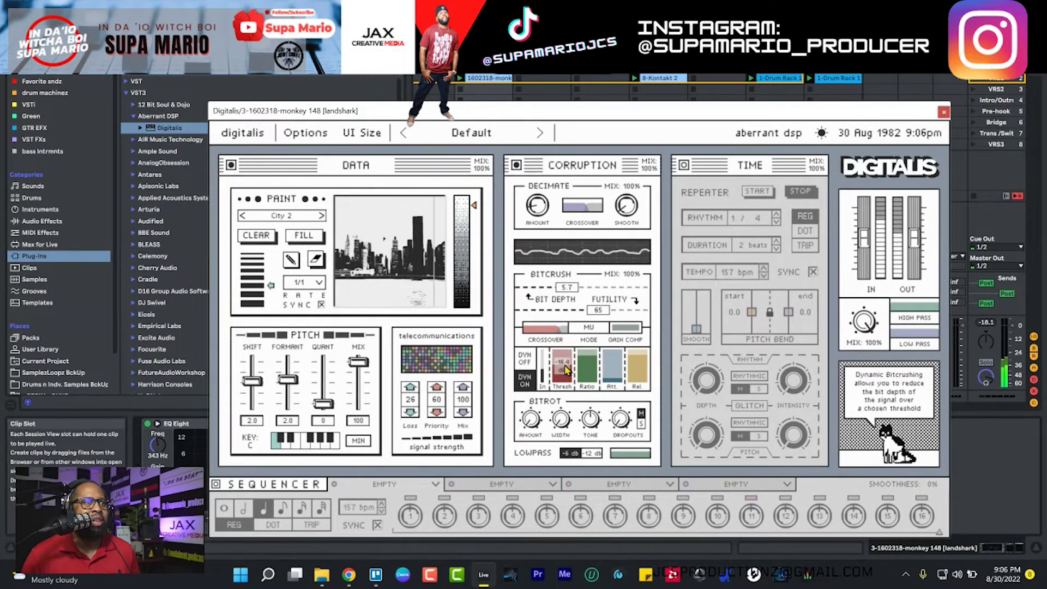
mouse_move(594, 356)
left_mouse_down()
mouse_move(592, 372)
mouse_move(591, 359)
left_mouse_up()
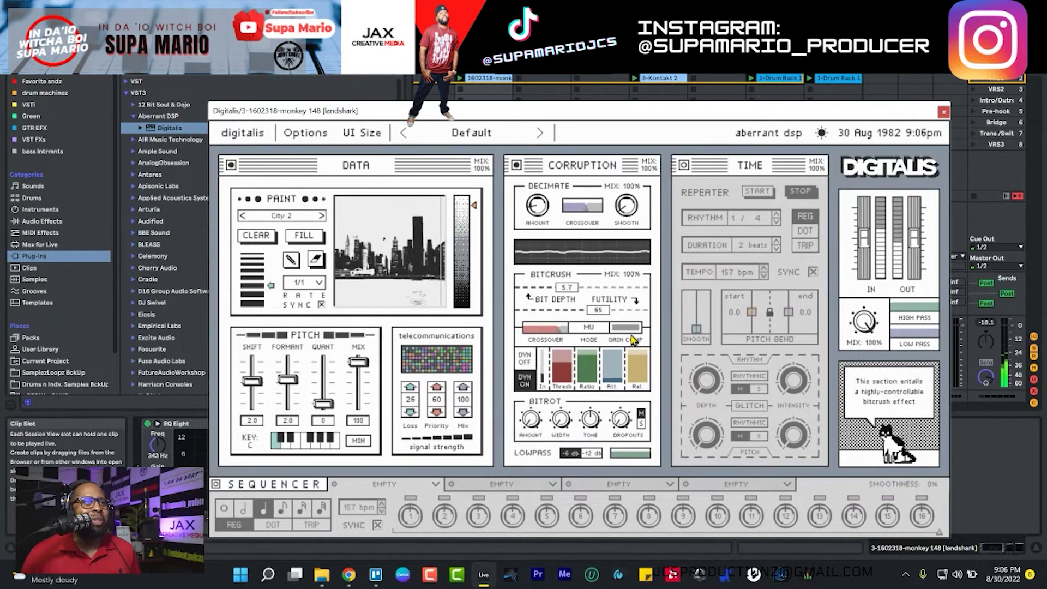
left_click_drag(556, 376, 566, 363)
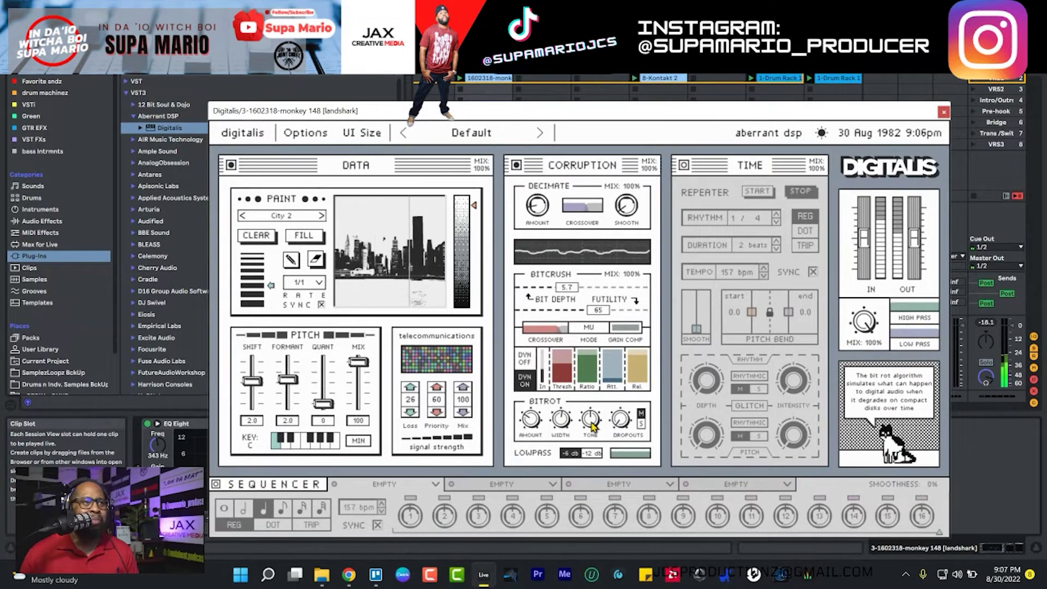
- Turn off dynamic bitcrushing and lower the Corruption module's lowpass cutoff
mouse_move(592, 427)
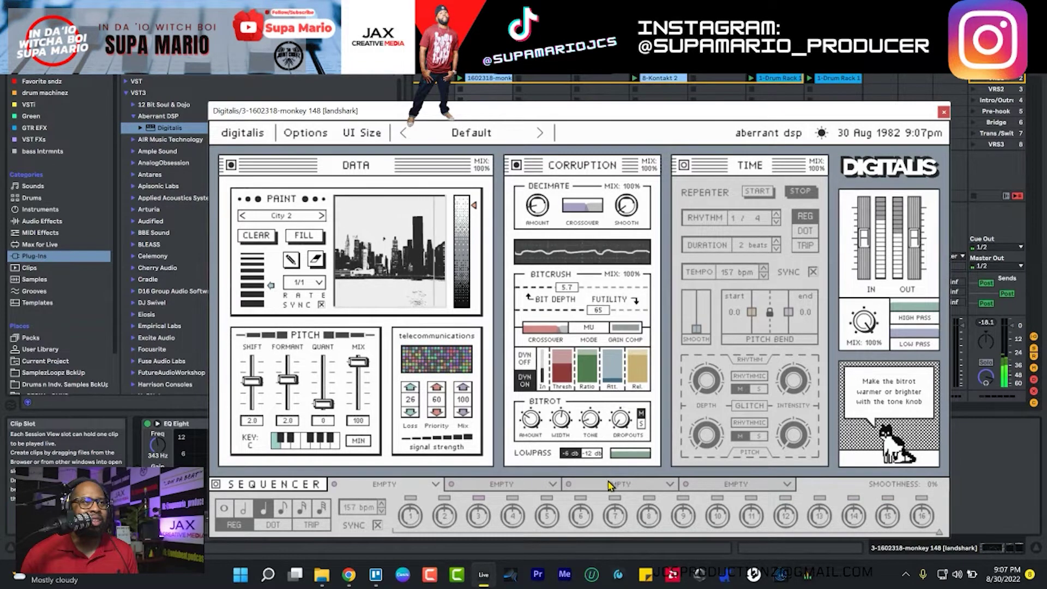
left_click(527, 362)
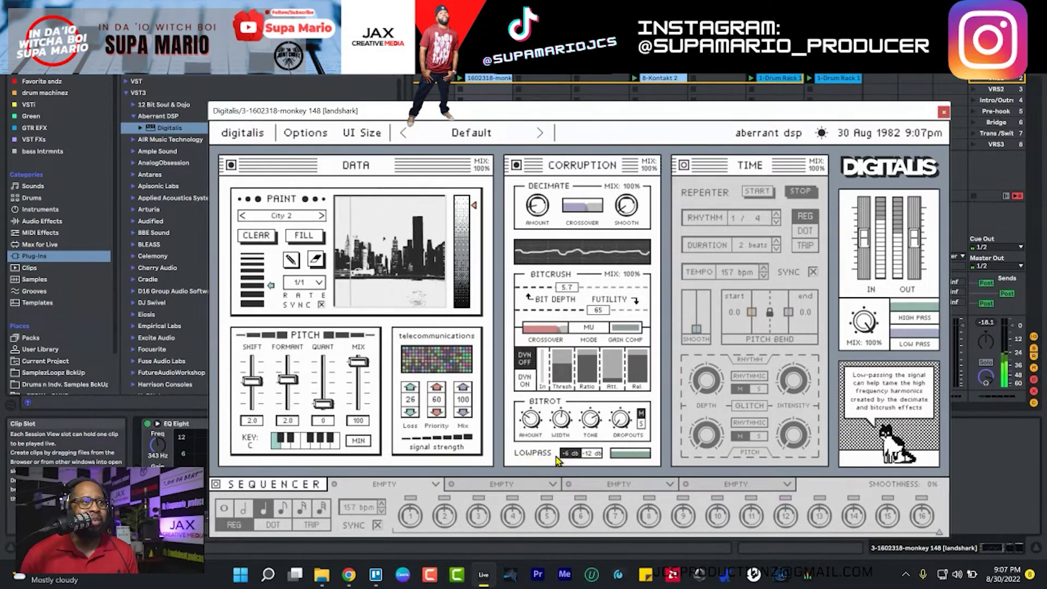
left_click_drag(650, 452, 644, 460)
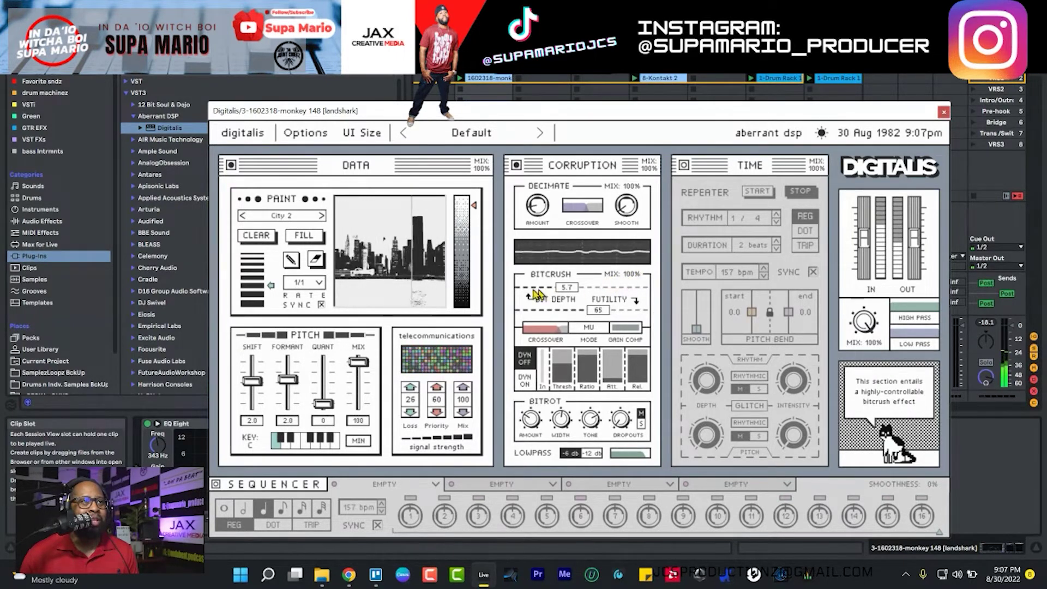
left_click_drag(637, 279, 645, 239)
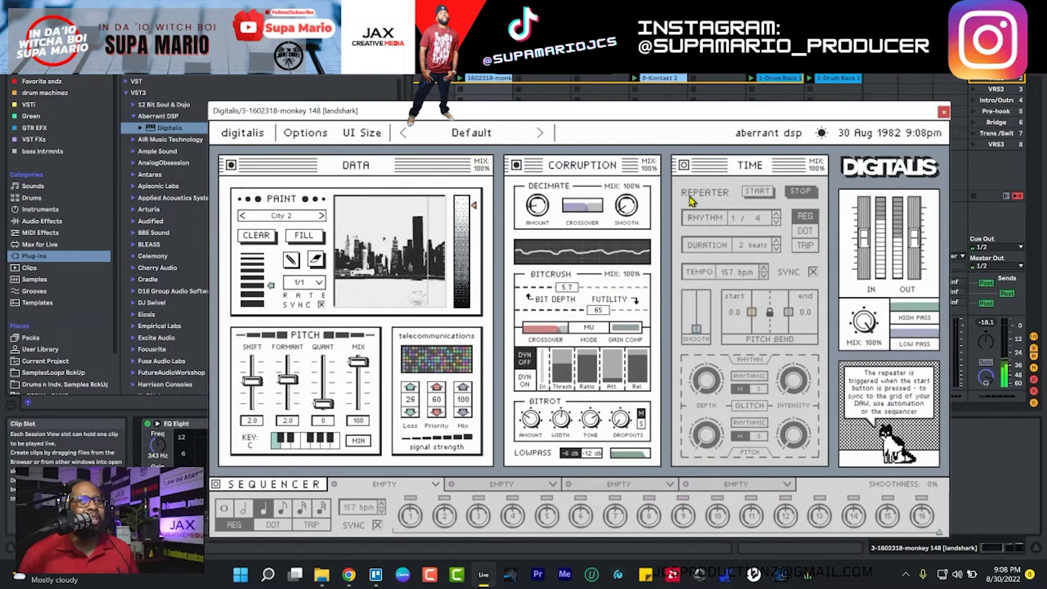
- Turn on the Time module and start its repeater with triplet timing
left_click(685, 166)
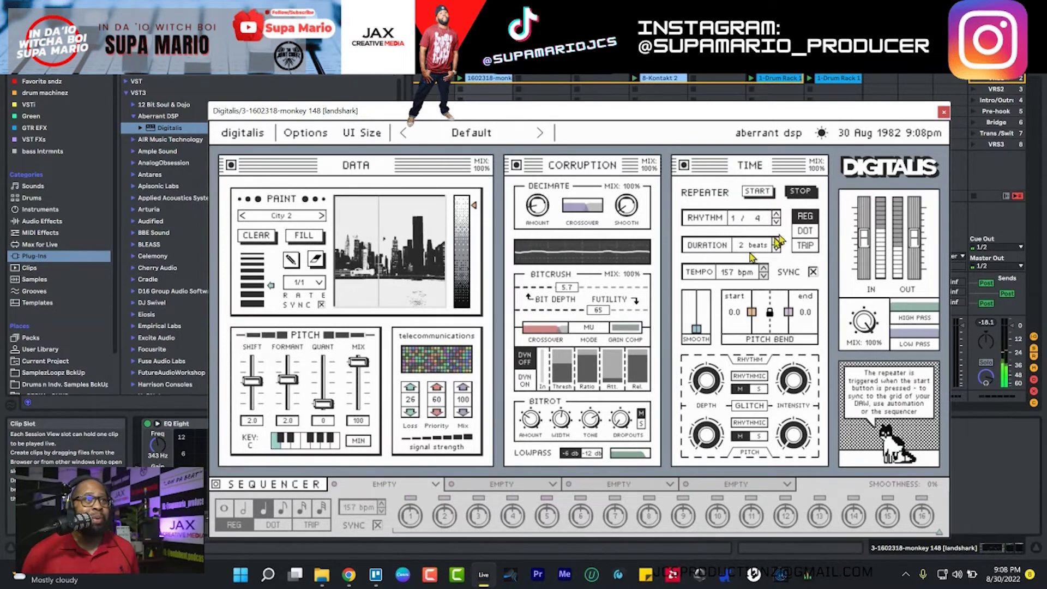
left_click(761, 192)
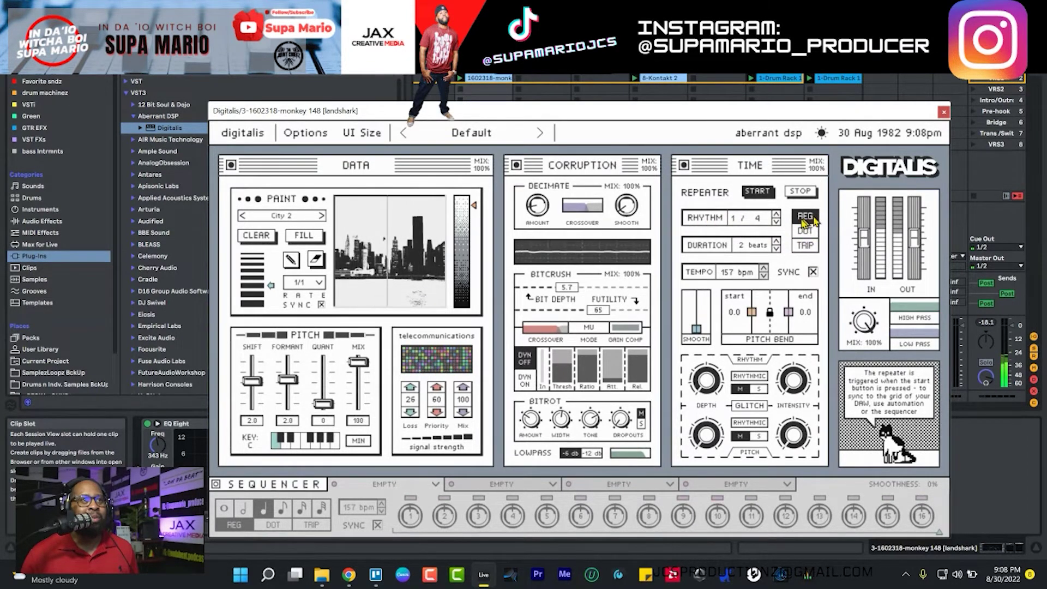
left_click(813, 250)
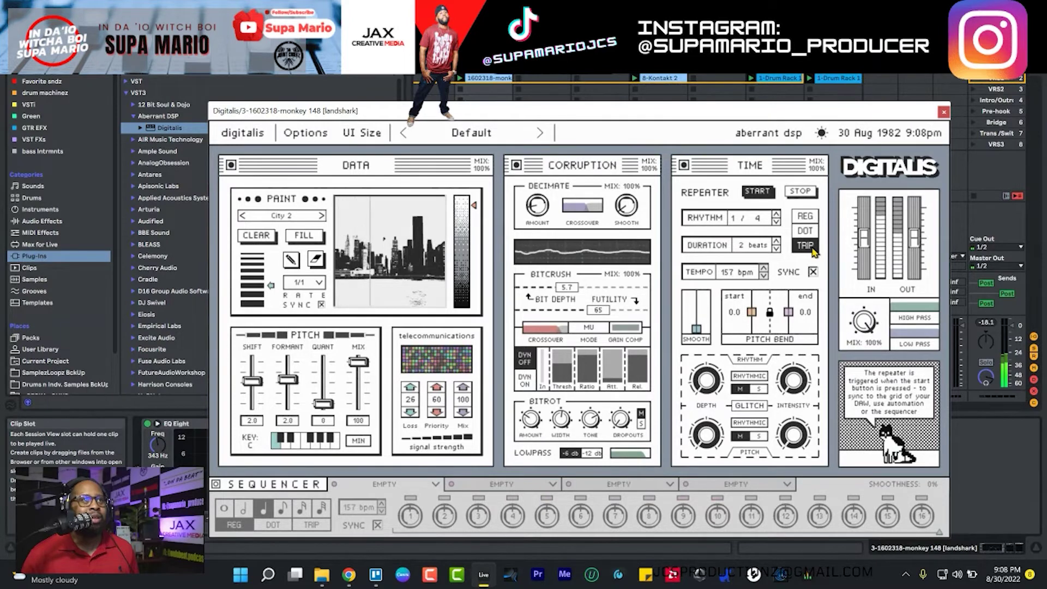
- Set the repeater rhythm to 1/8, try dotted timing, and switch to regular timing
left_click(776, 221)
left_click(777, 221)
left_click(776, 220)
left_click(804, 232)
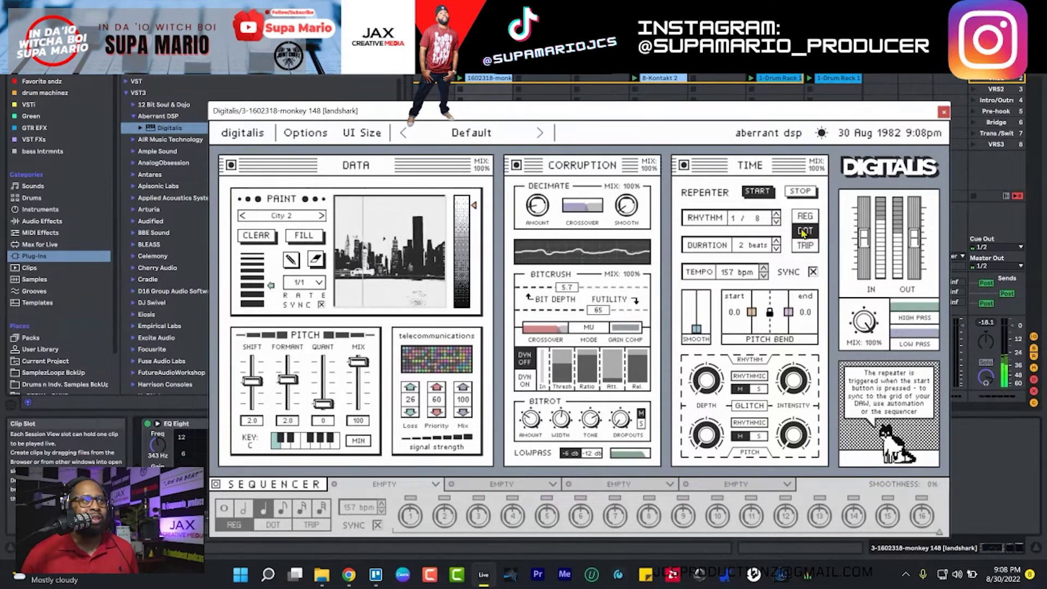
left_click(805, 218)
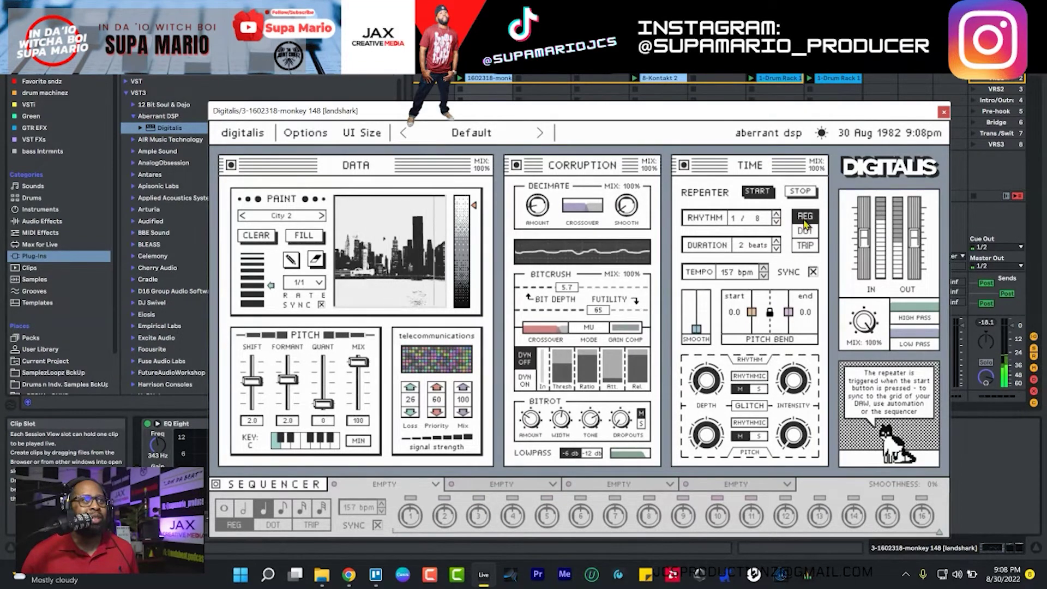
- Try a repeater duration of 4 beats, return it to 2 beats, and raise the repeater smoothing
left_click(776, 243)
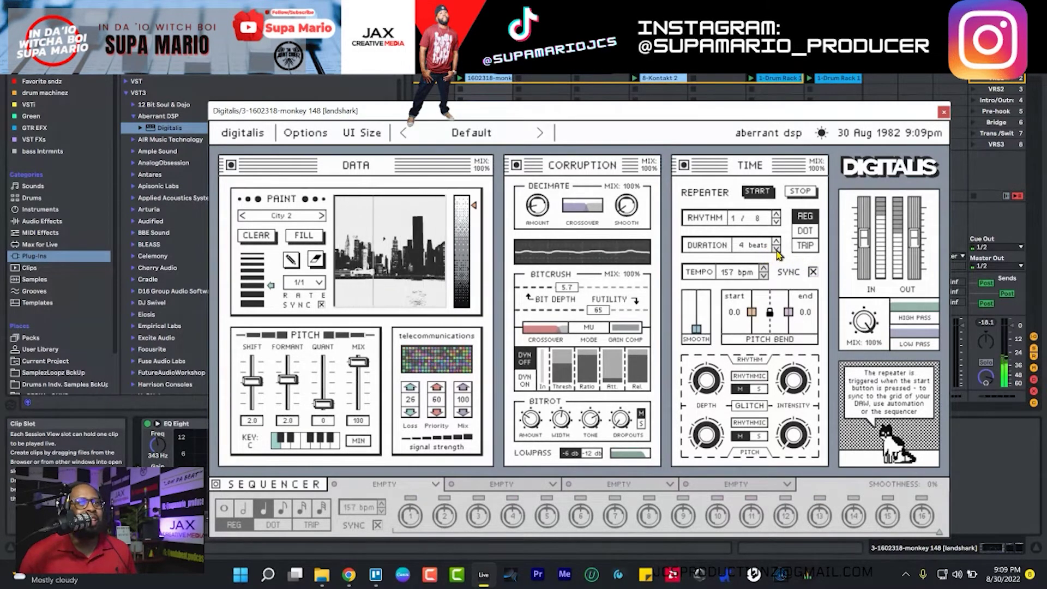
left_click(777, 250)
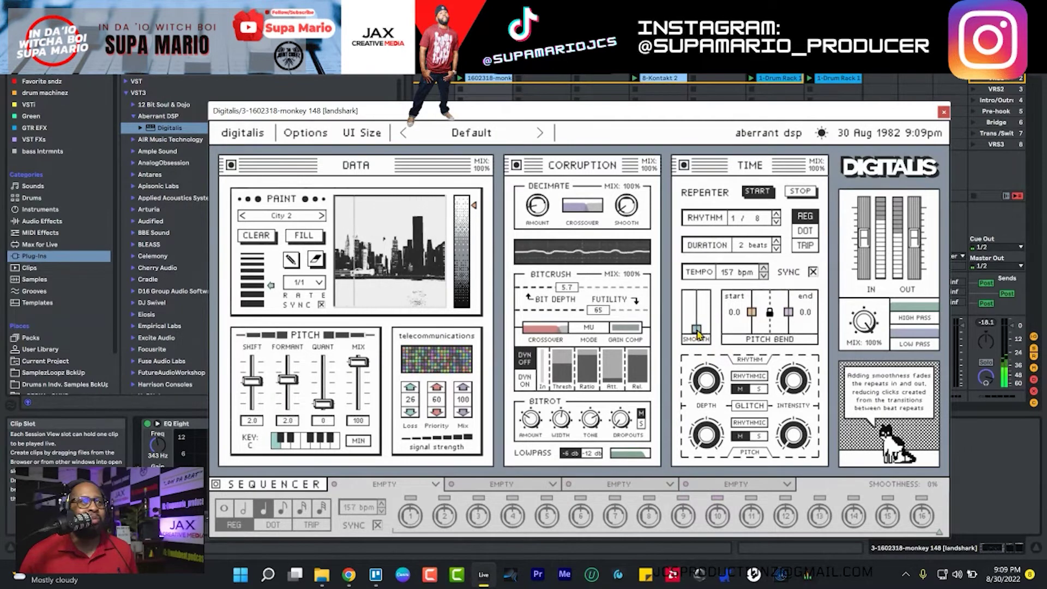
left_click_drag(700, 333, 702, 315)
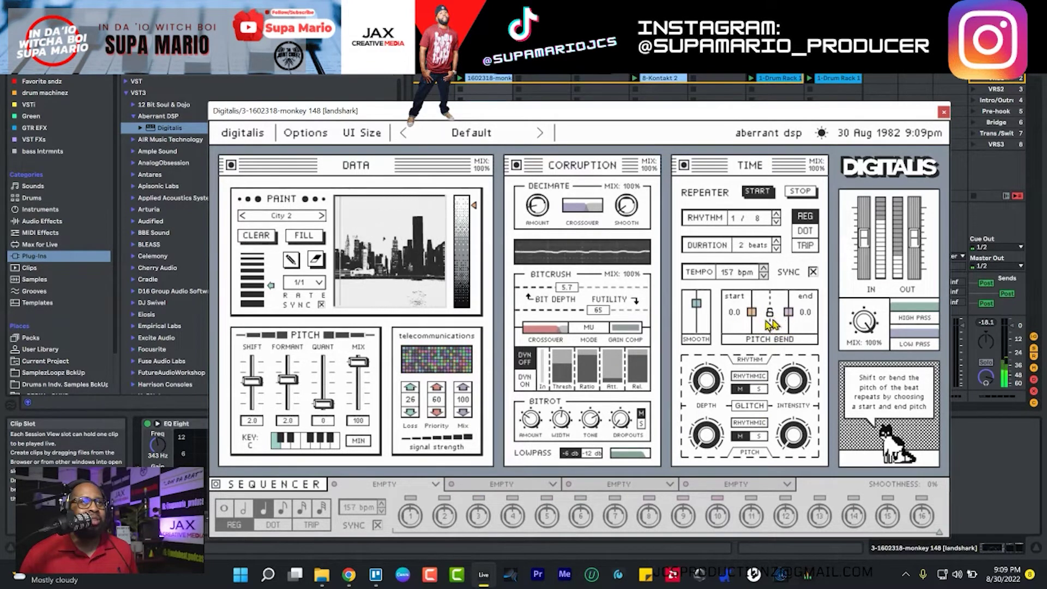
- Try unlinked pitch bend values of +0.2 start and +2.0 end, then linked values of +4.9 and +2.6
left_click_drag(753, 321, 786, 314)
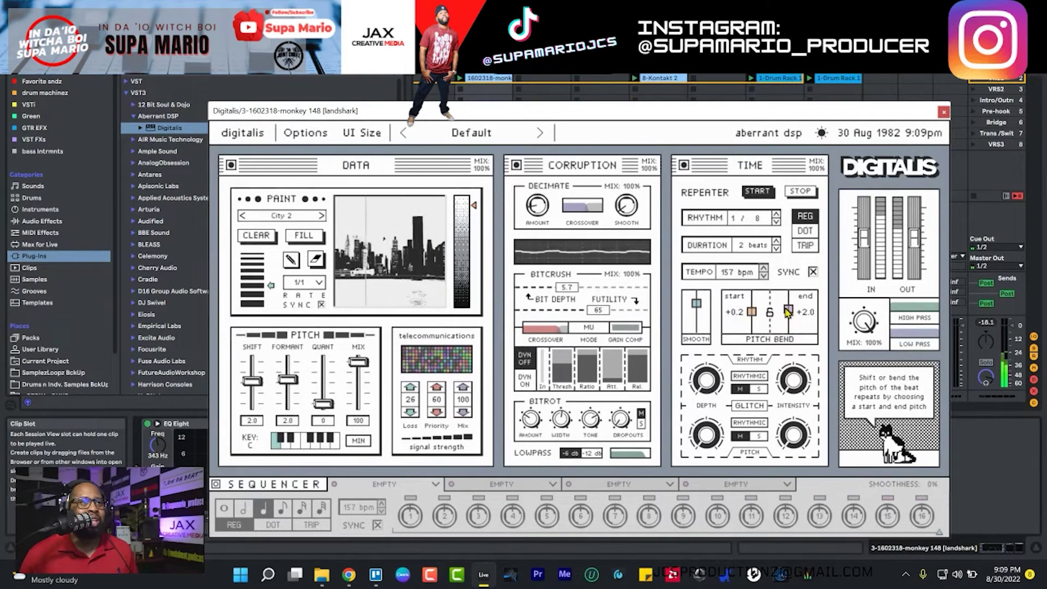
left_click_drag(752, 311, 753, 246)
left_click_drag(790, 309, 760, 319)
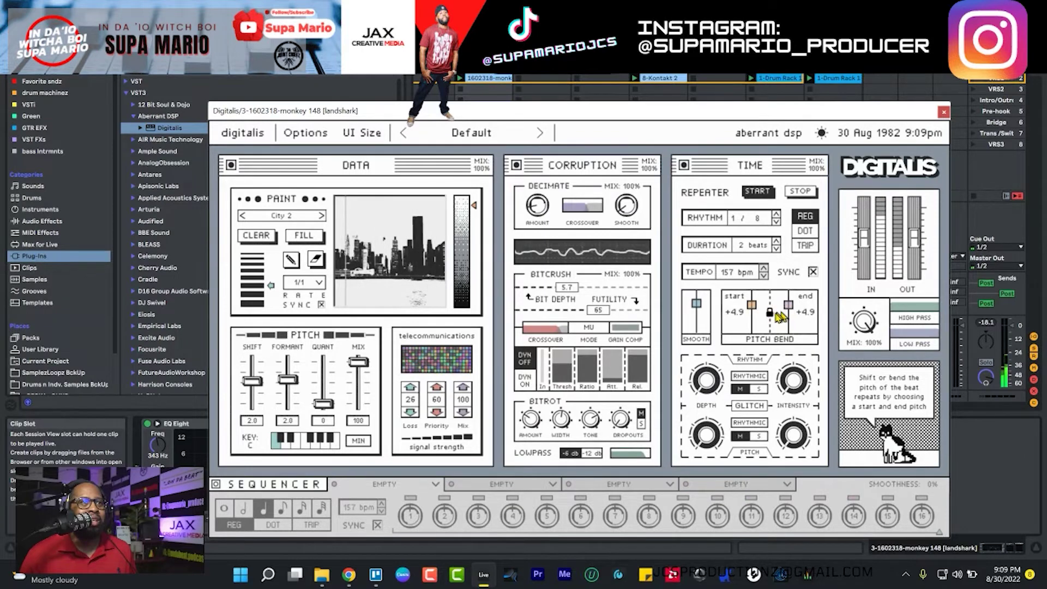
left_click_drag(788, 305, 786, 260)
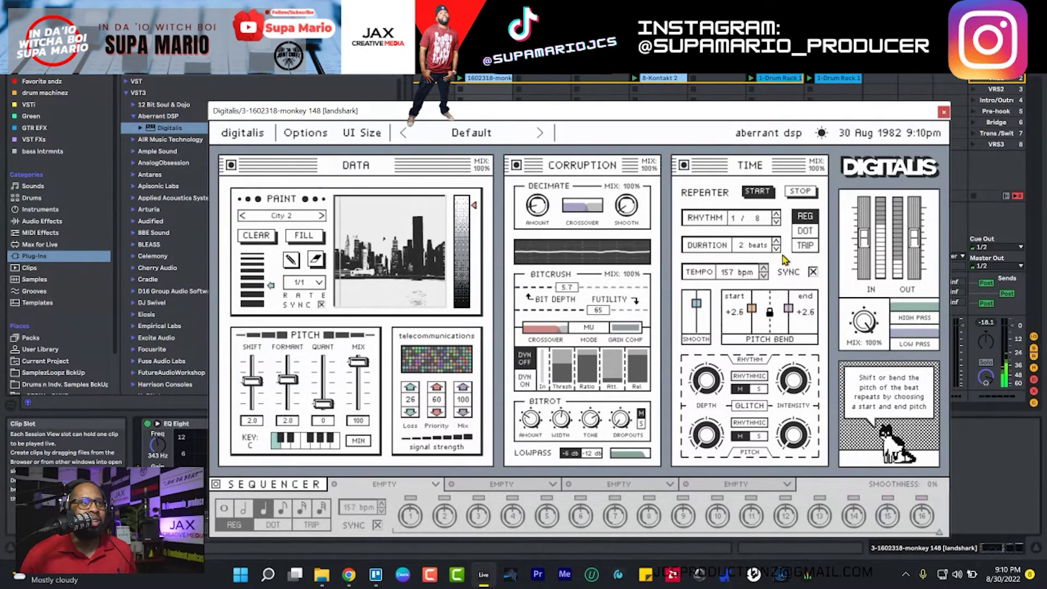
- Unlink the pitch bend and raise its end to +6.2, then relink it and reset both values to 0.0
left_click(769, 312)
mouse_move(788, 309)
left_mouse_down()
mouse_move(796, 344)
mouse_move(791, 289)
left_mouse_up()
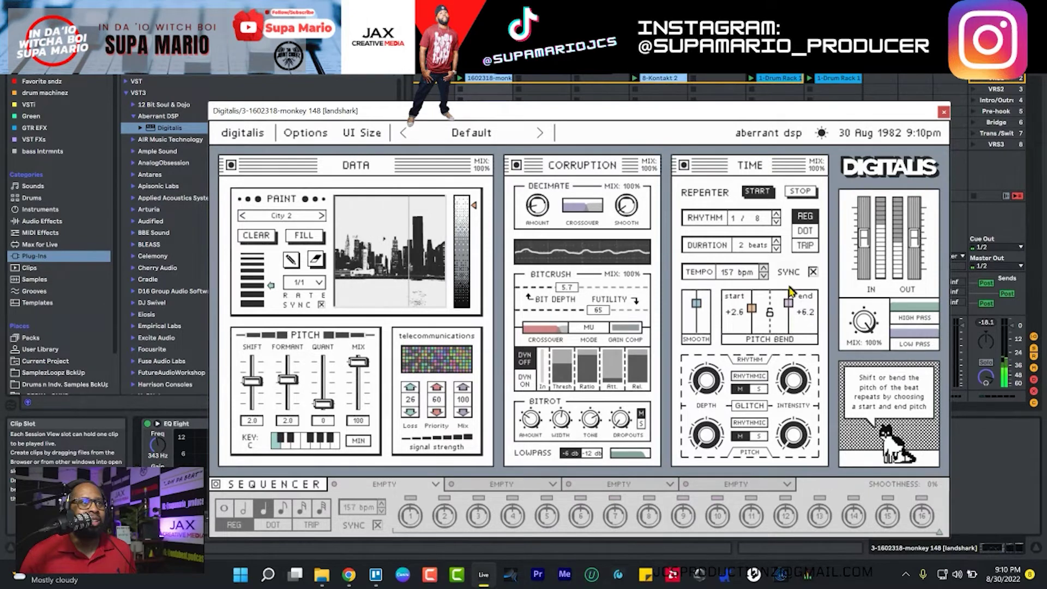
left_click(769, 313)
double_click(788, 309)
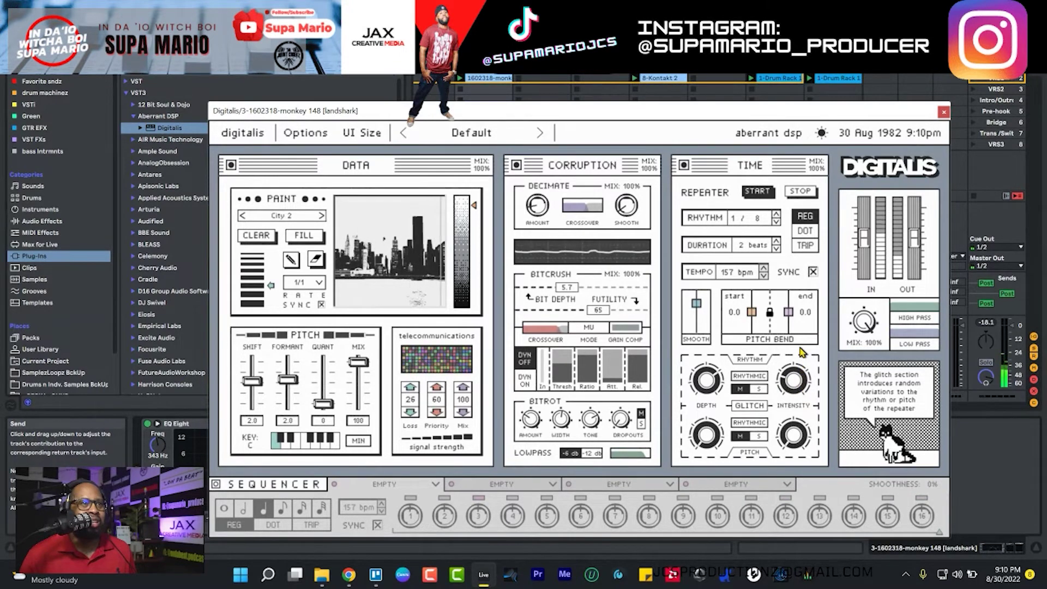
- Switch the glitch rhythm control to S and turn the sequencer off
left_click(760, 392)
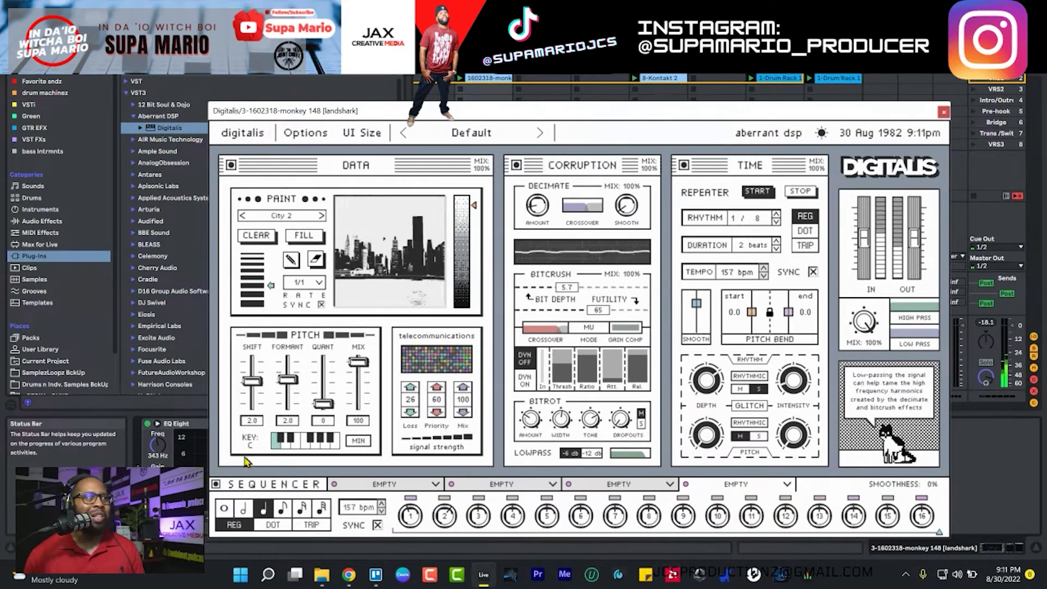
left_click(216, 484)
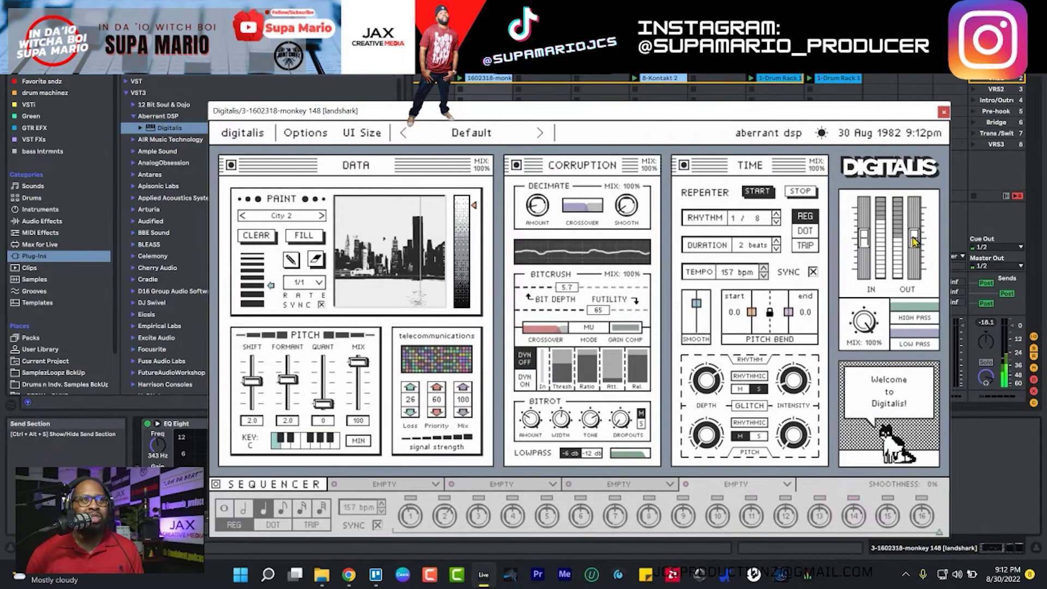
- Raise the plugin's output level to 12.8 dB and fine-tune it from there
mouse_move(916, 242)
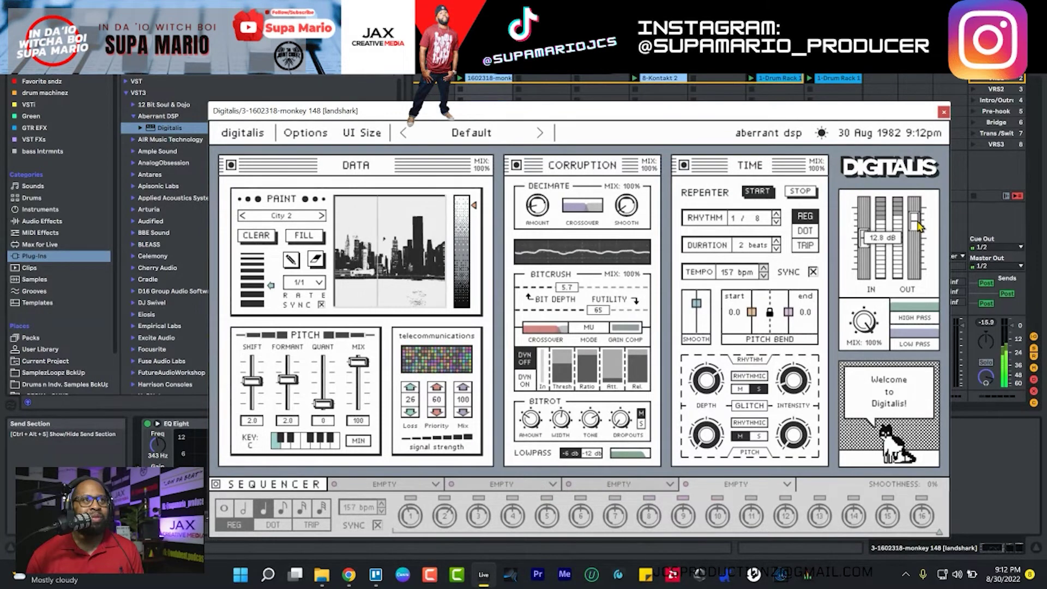
mouse_move(919, 224)
left_mouse_down()
mouse_move(927, 262)
mouse_move(920, 230)
left_mouse_up()
left_click(918, 228)
left_click_drag(919, 229, 919, 227)
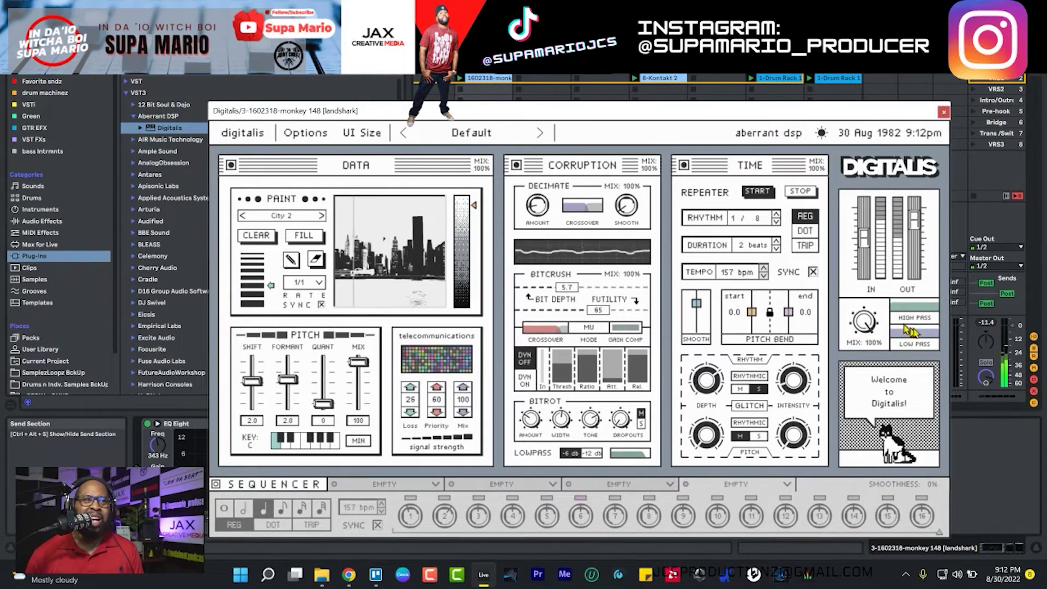
- Raise the output high-pass filter in stages through 50 and 100 to a higher cutoff
mouse_move(905, 327)
left_mouse_down()
mouse_move(935, 312)
mouse_move(887, 325)
left_mouse_up()
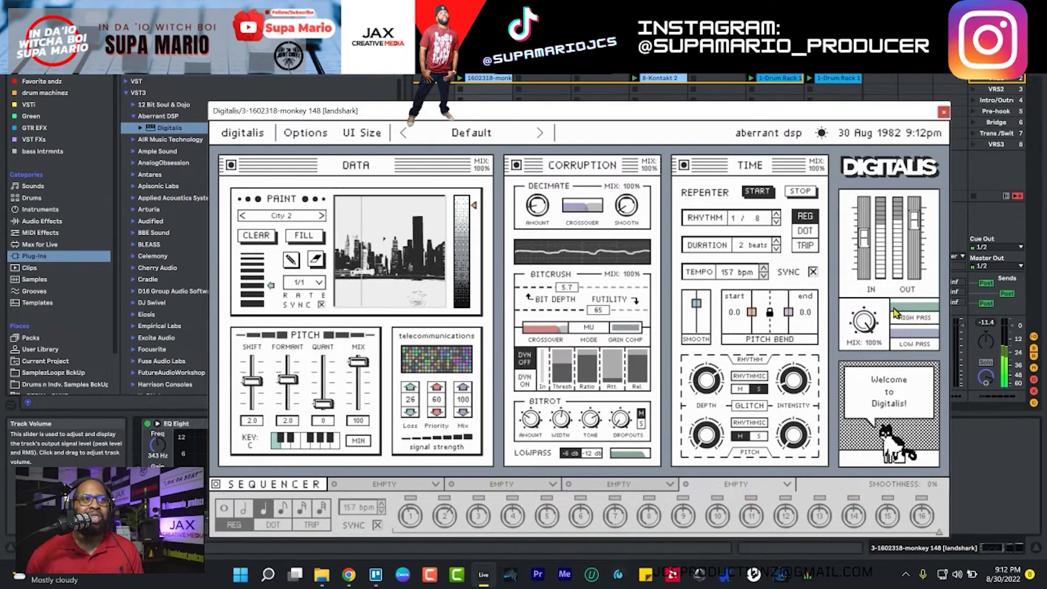
mouse_move(899, 315)
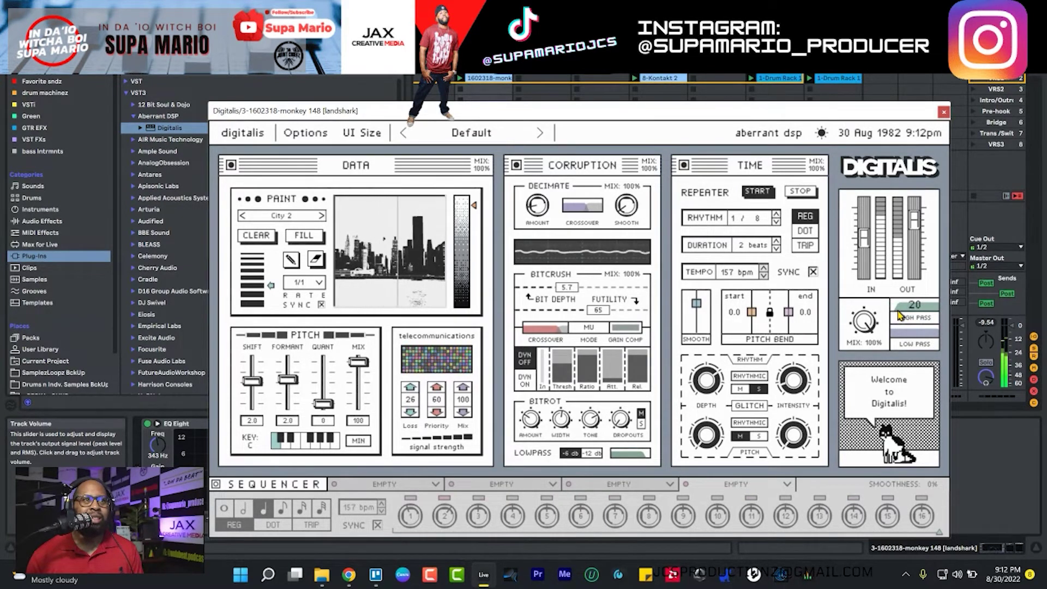
scroll(901, 316, "up", 2)
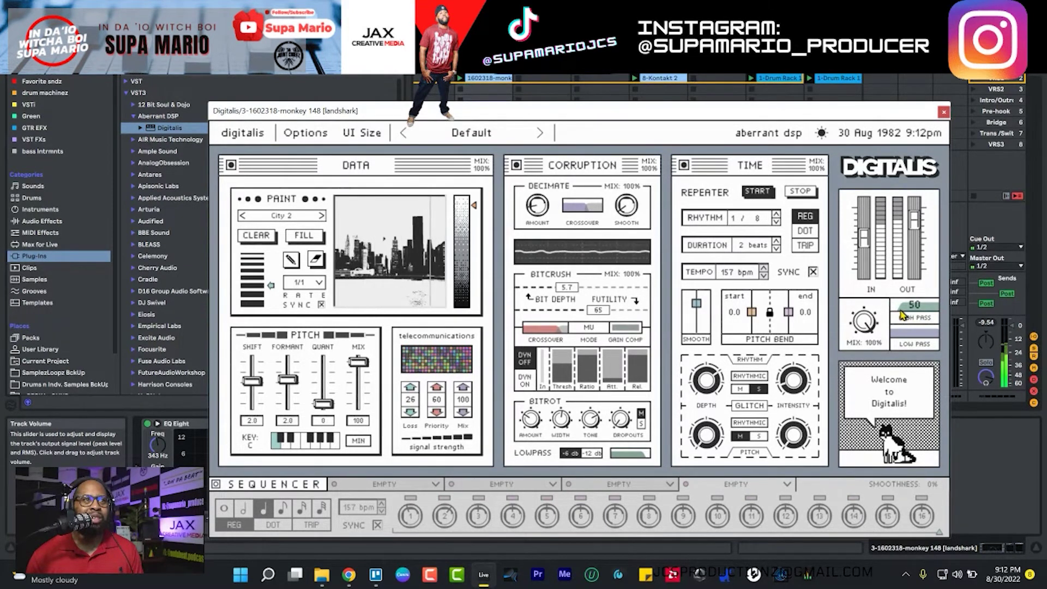
scroll(903, 315, "up", 1)
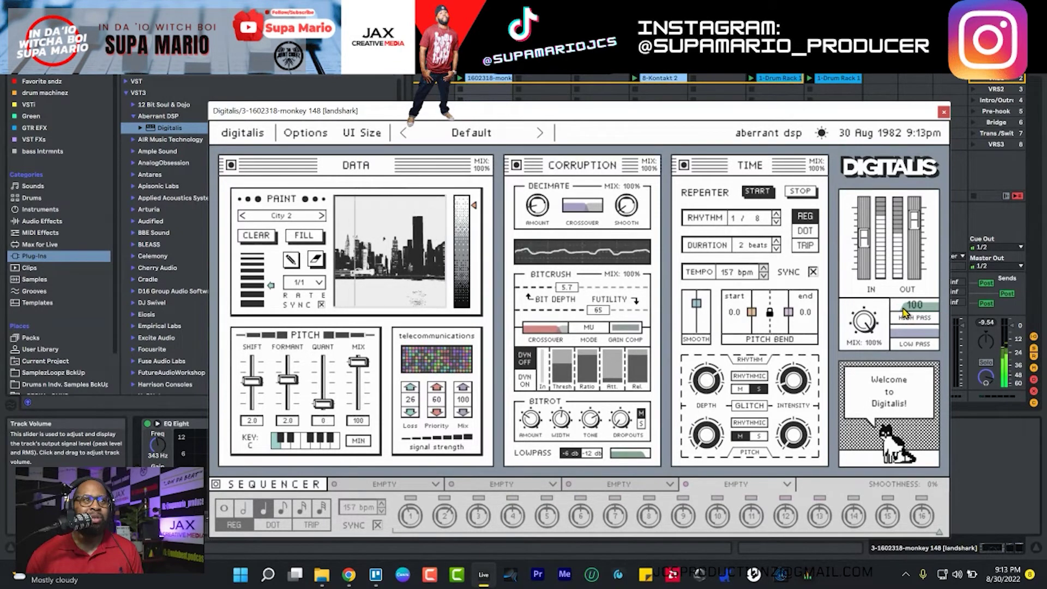
scroll(903, 313, "up", 2)
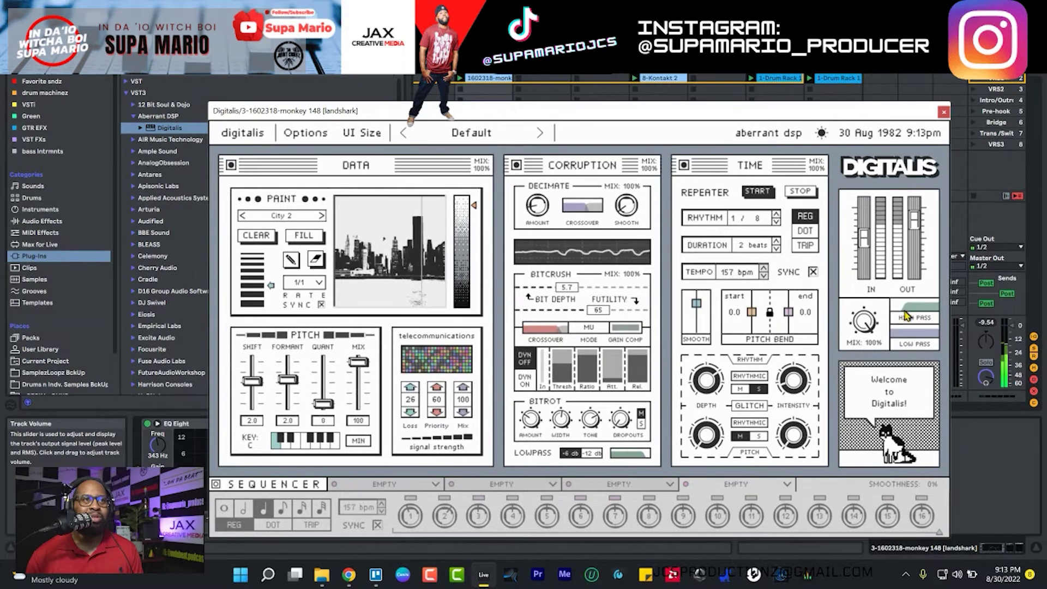
- Lower the output low-pass filter to 10k and beyond, and reduce the overall mix to 82%
scroll(933, 339, "down", 3)
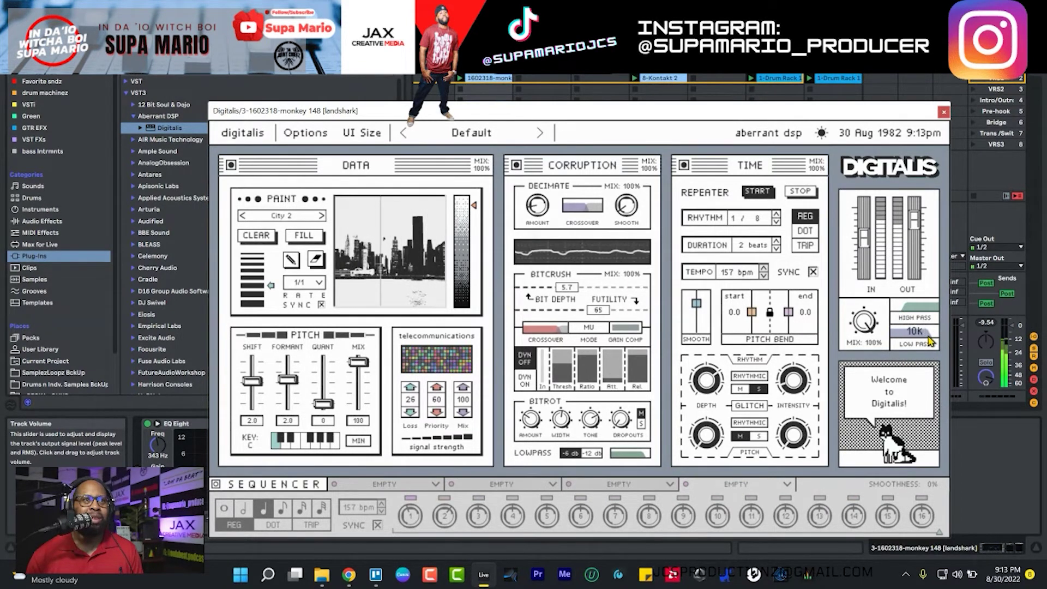
scroll(928, 341, "down", 2)
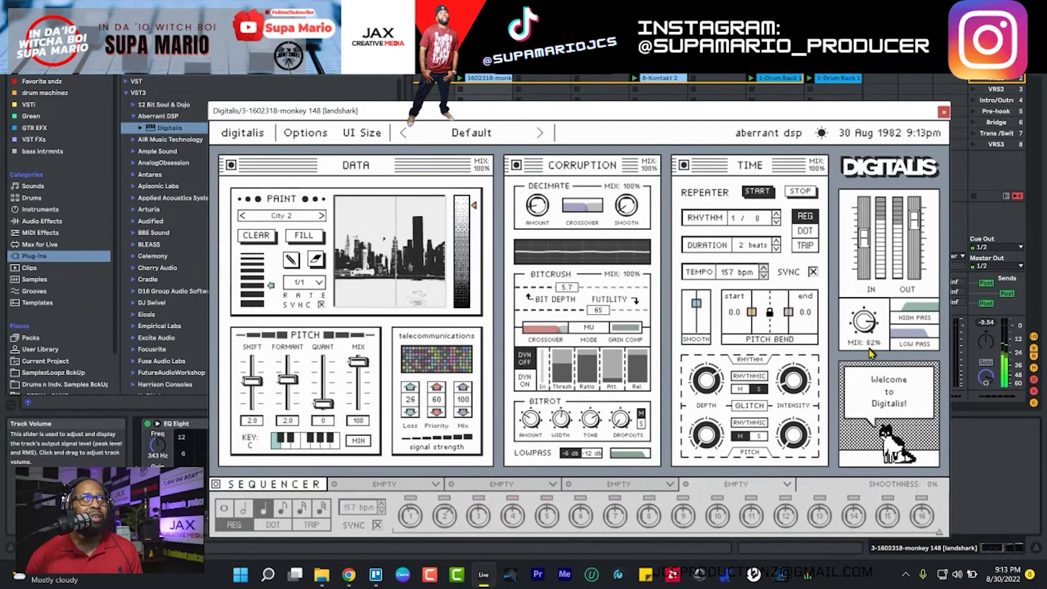
- Audition the overall mix at 0% and 100% during playback, and settle it at 58%
left_click_drag(867, 362, 859, 509)
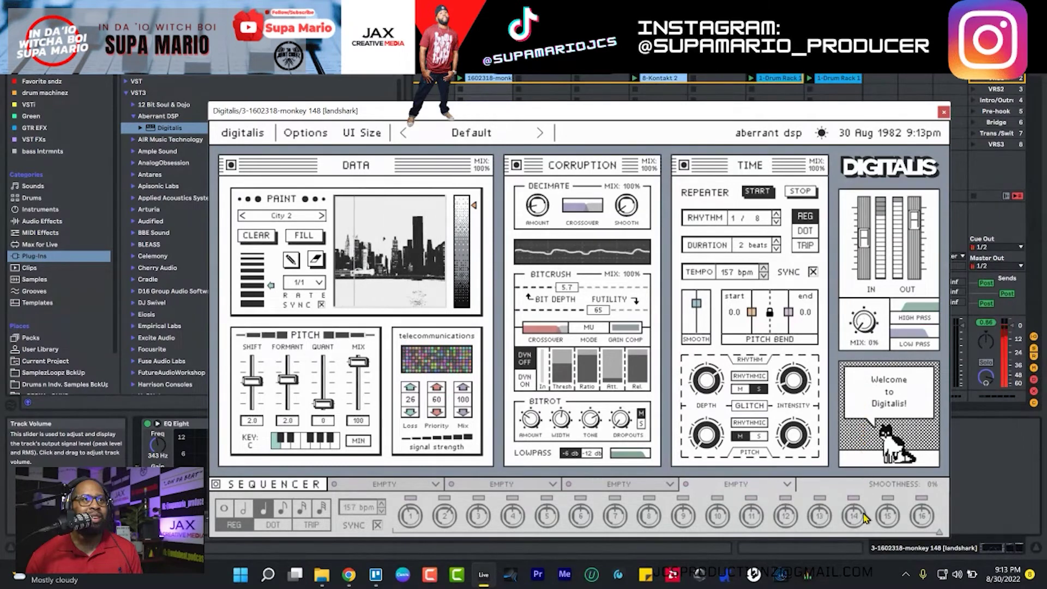
double_click(867, 330)
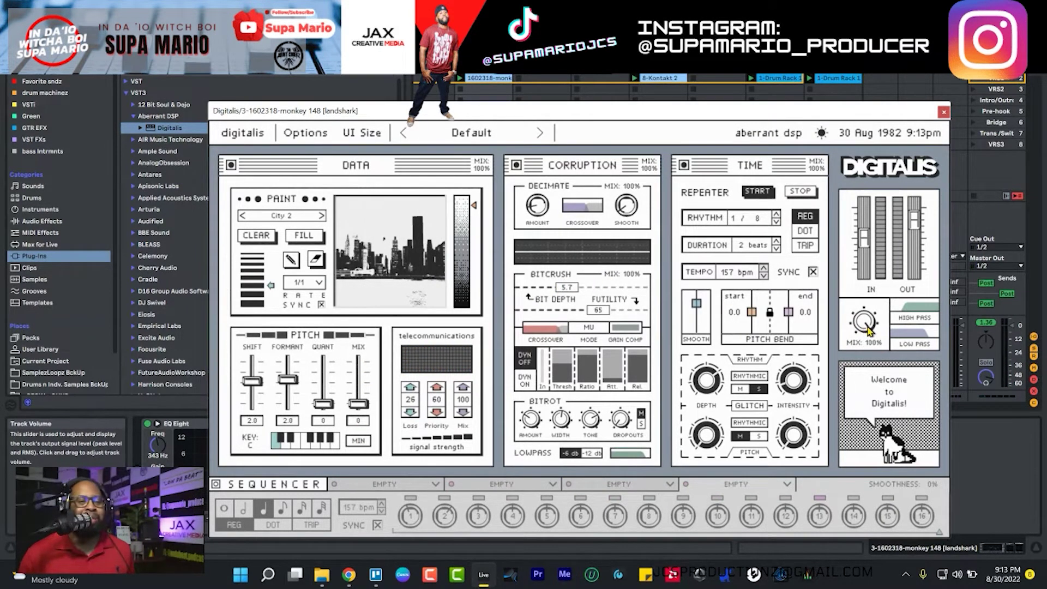
key("space")
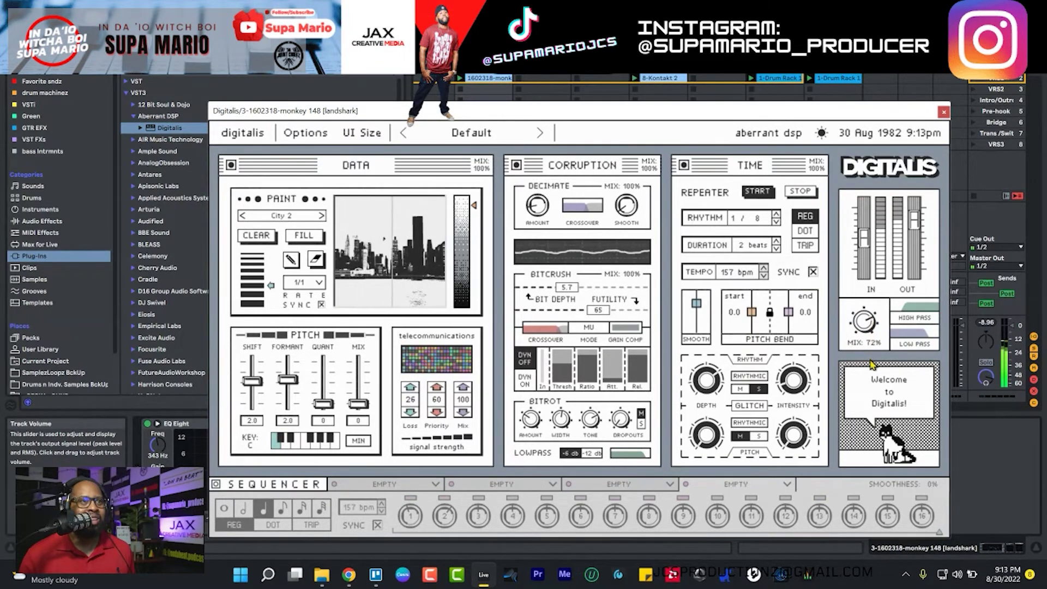
left_click_drag(870, 380, 871, 385)
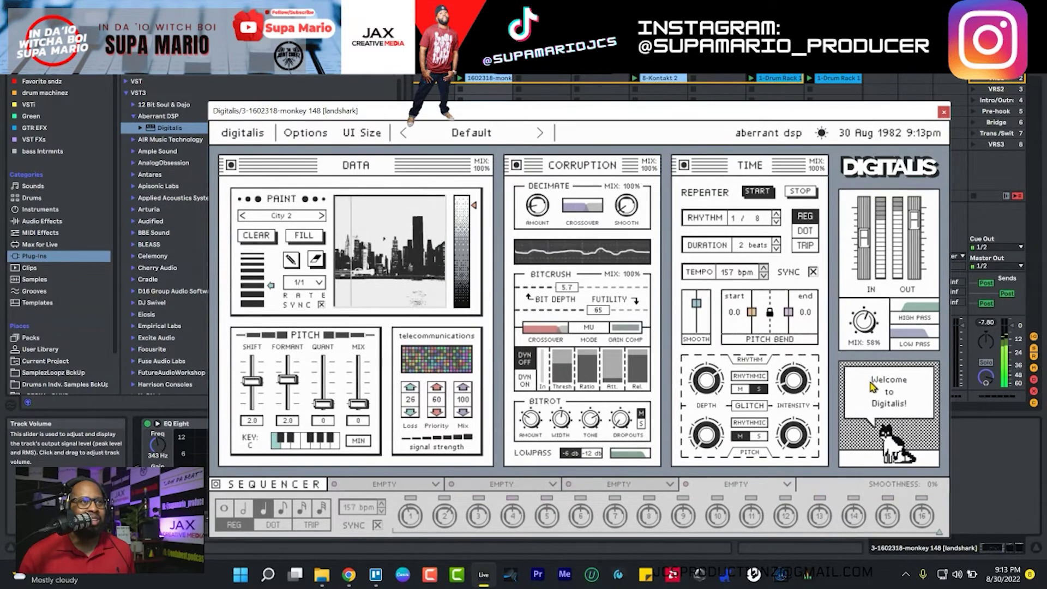
left_click_drag(871, 384, 870, 382)
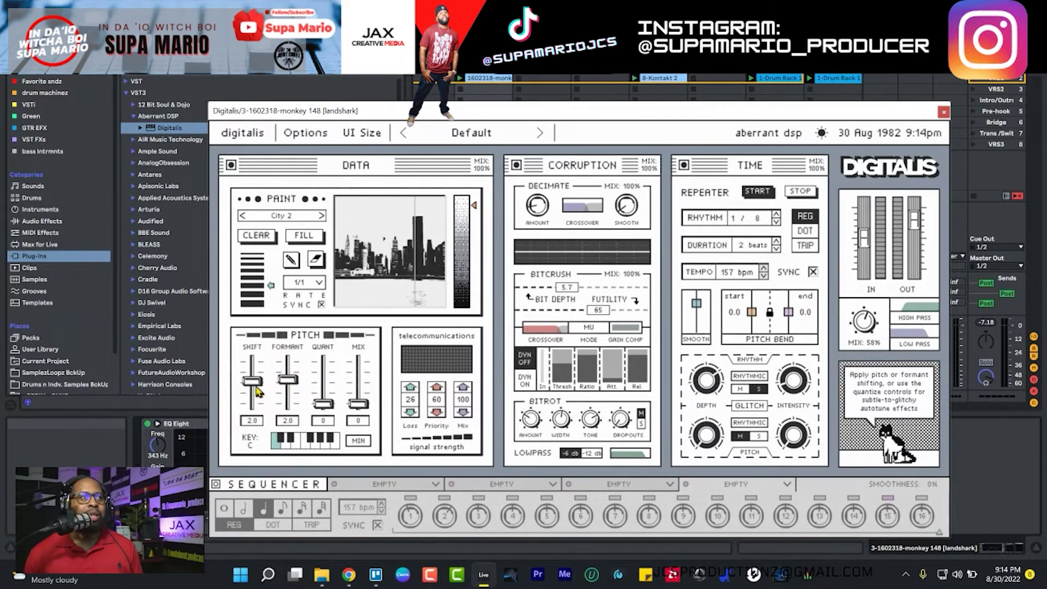
- Return the pitch shift and formant to 0.0 and keep the pitch mix at 0
left_click_drag(257, 389, 255, 419)
left_click_drag(287, 380, 300, 480)
key("super")
key("Escape")
scroll(286, 405, "up", 1)
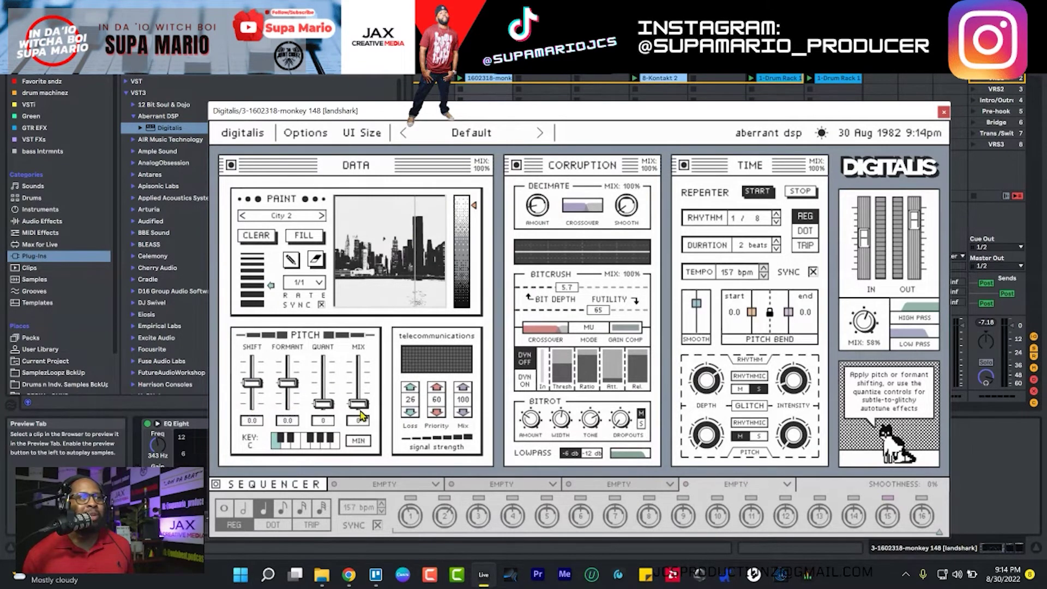
left_click_drag(365, 370, 358, 407)
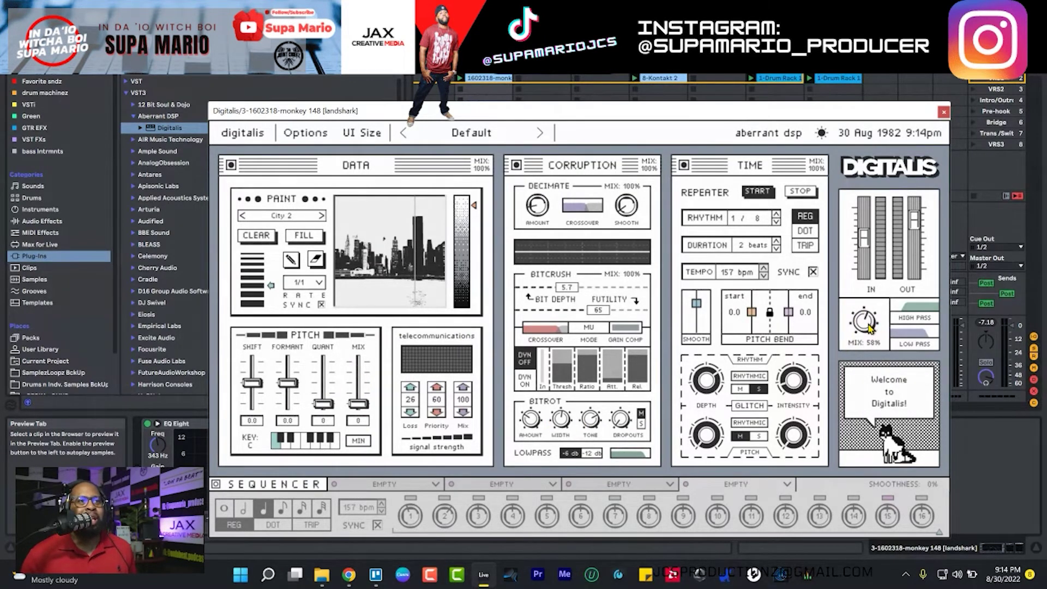
- Lower the plugin's output level slightly during playback, and unsolo track 3 so the whole beat plays
key("space")
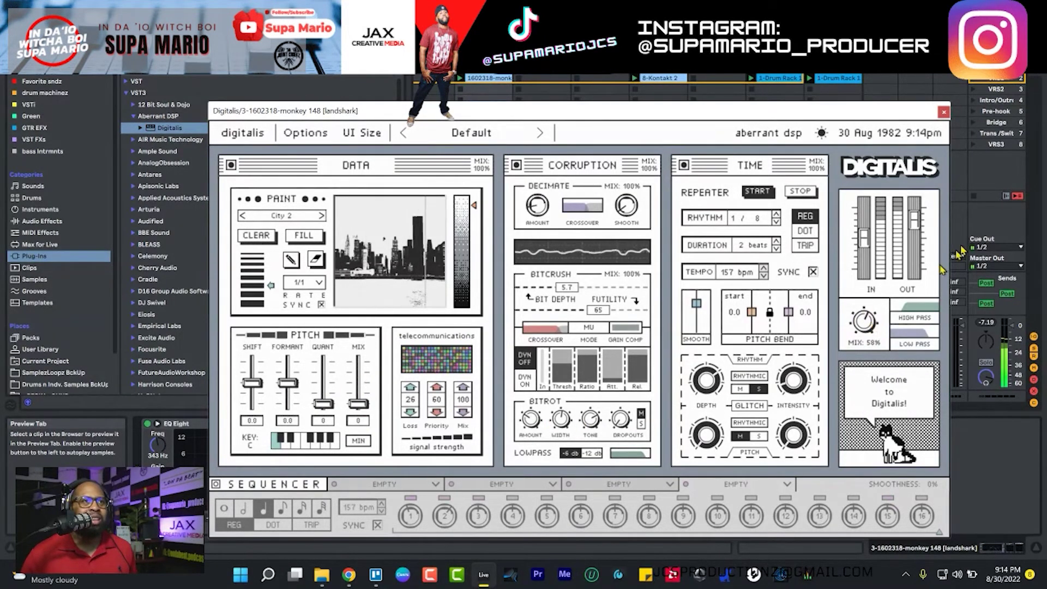
left_click_drag(914, 221, 915, 231)
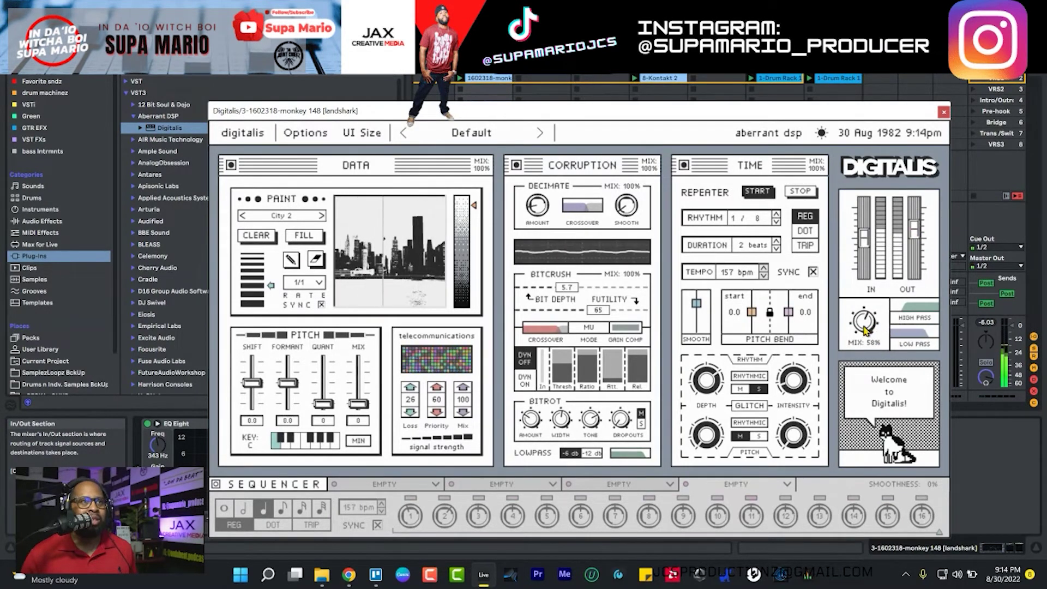
left_click_drag(921, 112, 874, 464)
left_click(472, 374)
left_click(472, 374)
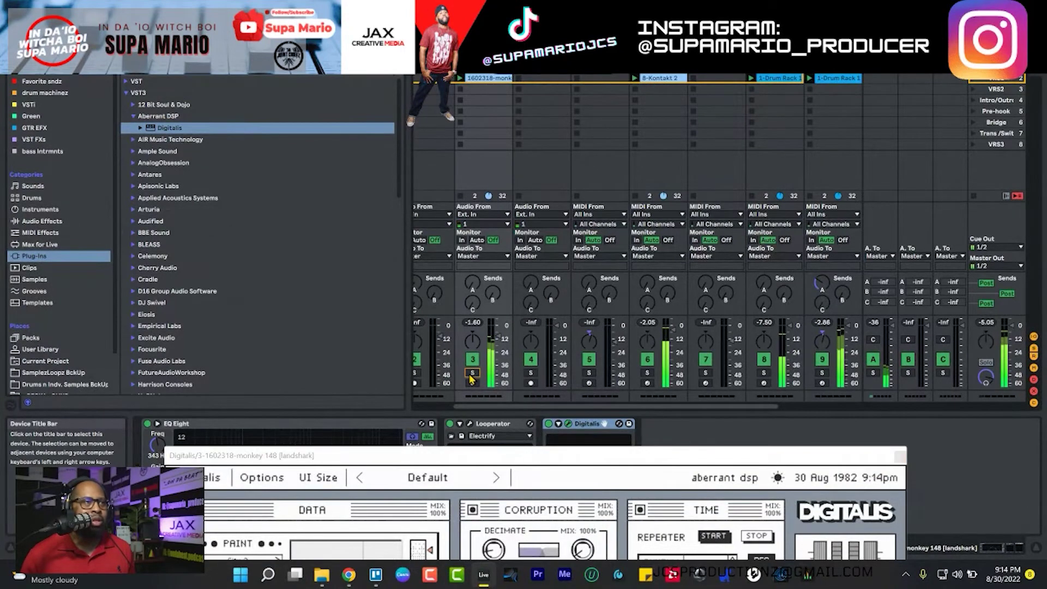
left_click_drag(564, 456, 555, 90)
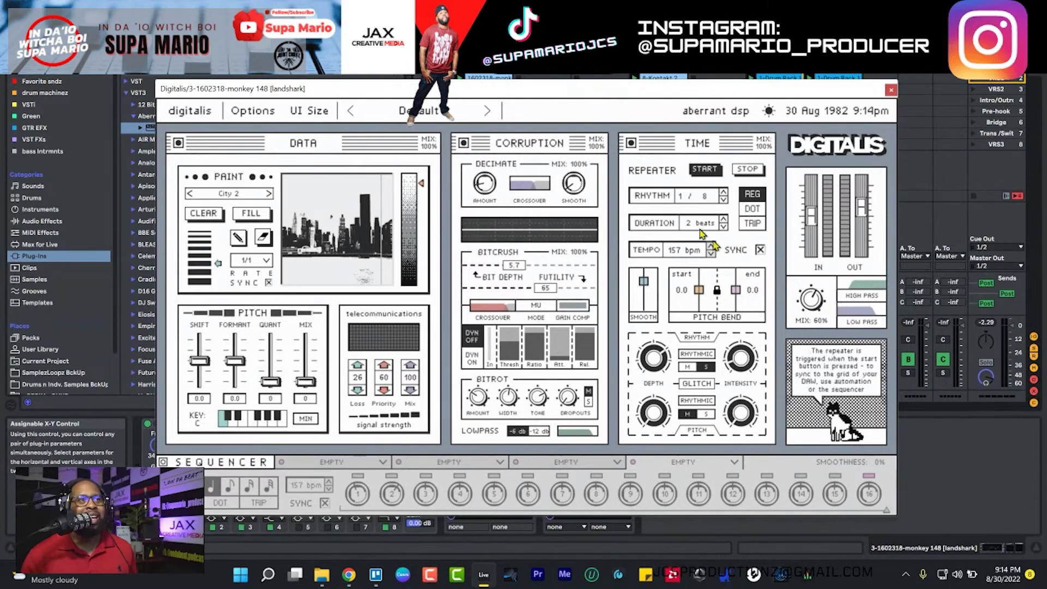
- Turn off the Time module and set the overall mix to 59% after comparing it with 0%
left_click(630, 143)
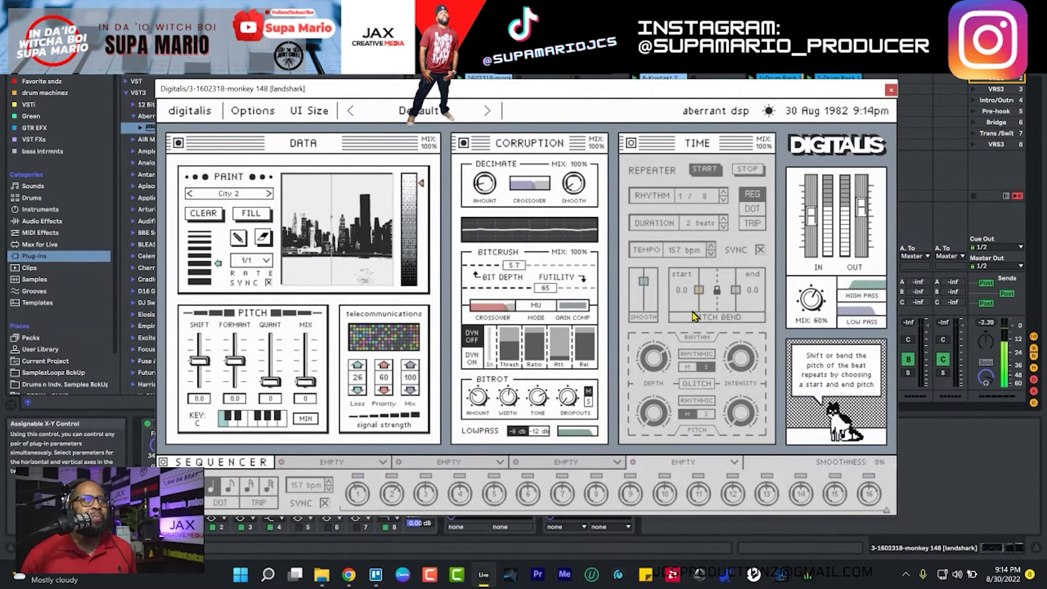
mouse_move(866, 213)
left_click_drag(818, 298, 796, 432)
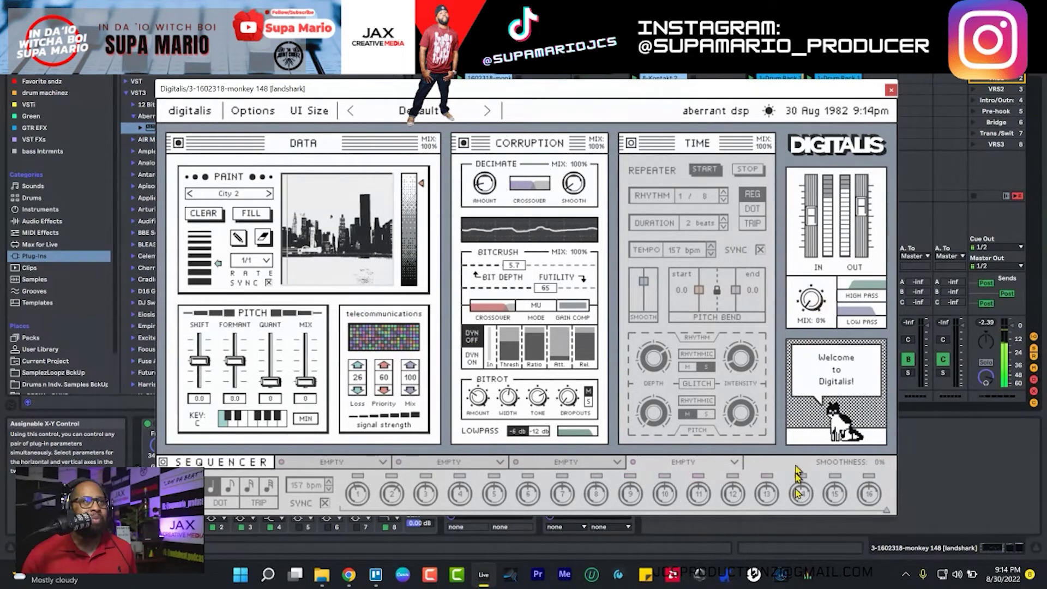
mouse_move(863, 215)
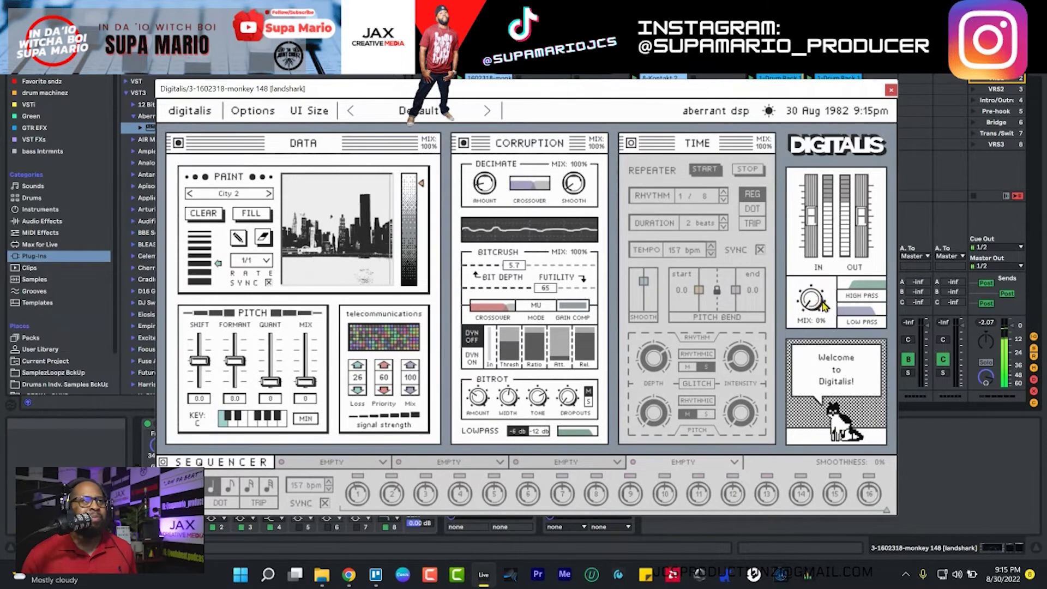
left_click_drag(823, 294, 821, 221)
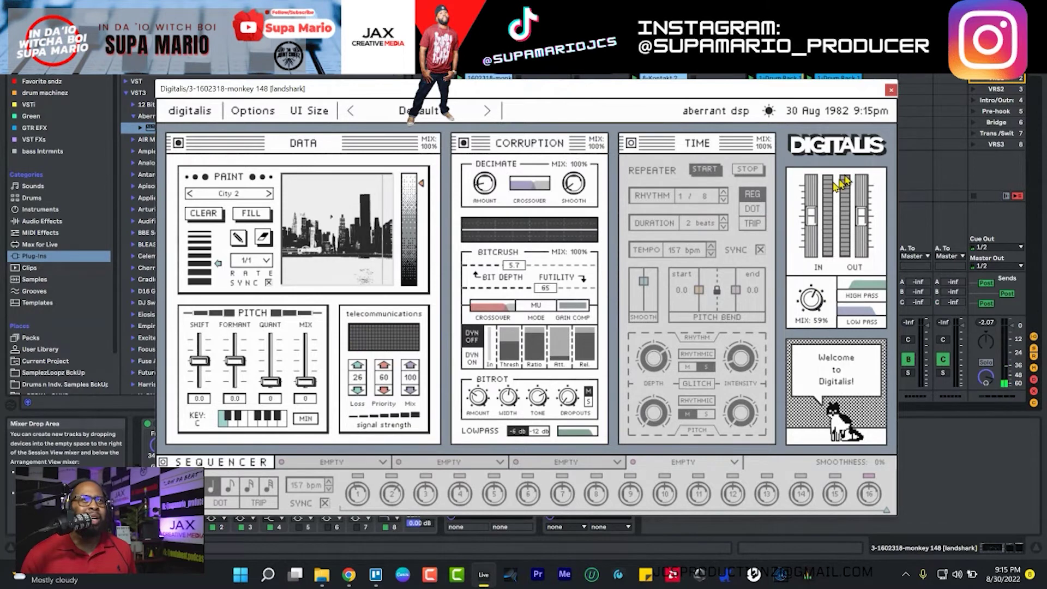
- Turn on Delay Compensation for the Live set
left_click(108, 24)
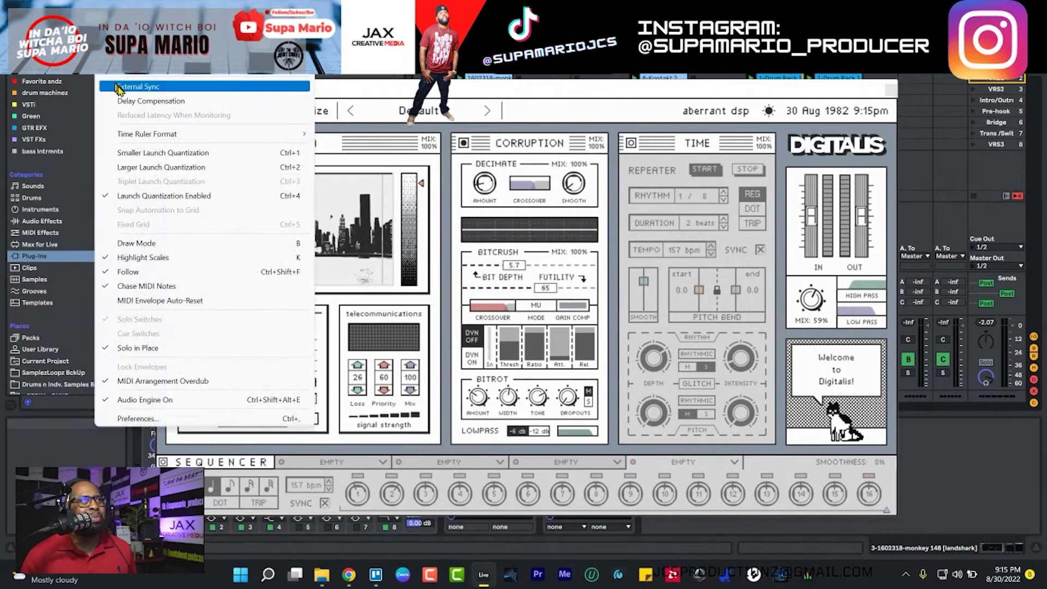
left_click(126, 102)
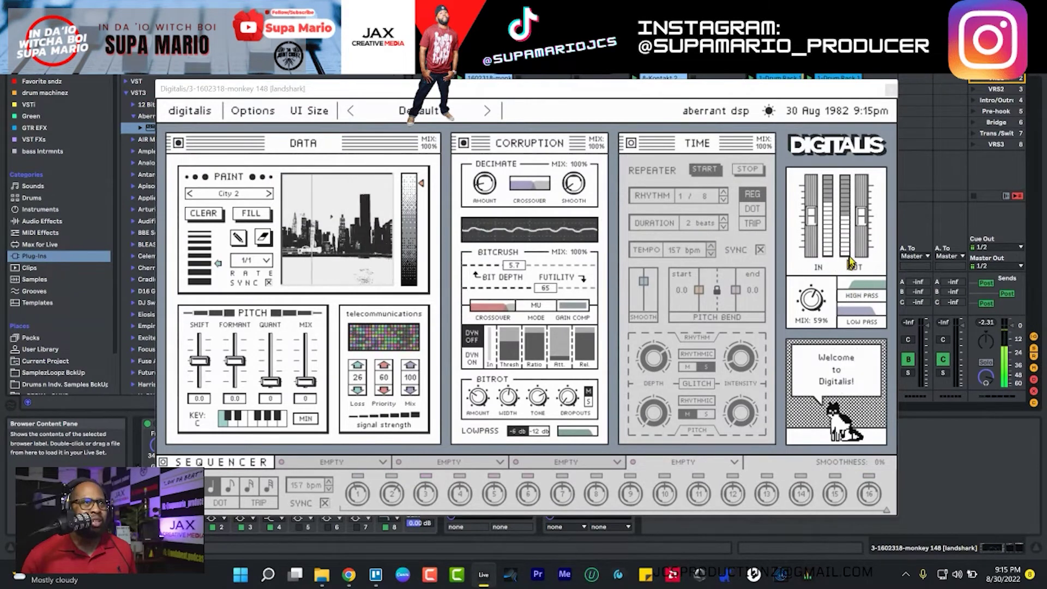
- Raise the output level through 5.4 dB to 6.8 dB, and lower the overall mix to 43% after auditioning 0% and 57%
left_click(863, 217)
scroll(863, 217, "up", 1)
scroll(863, 216, "up", 2)
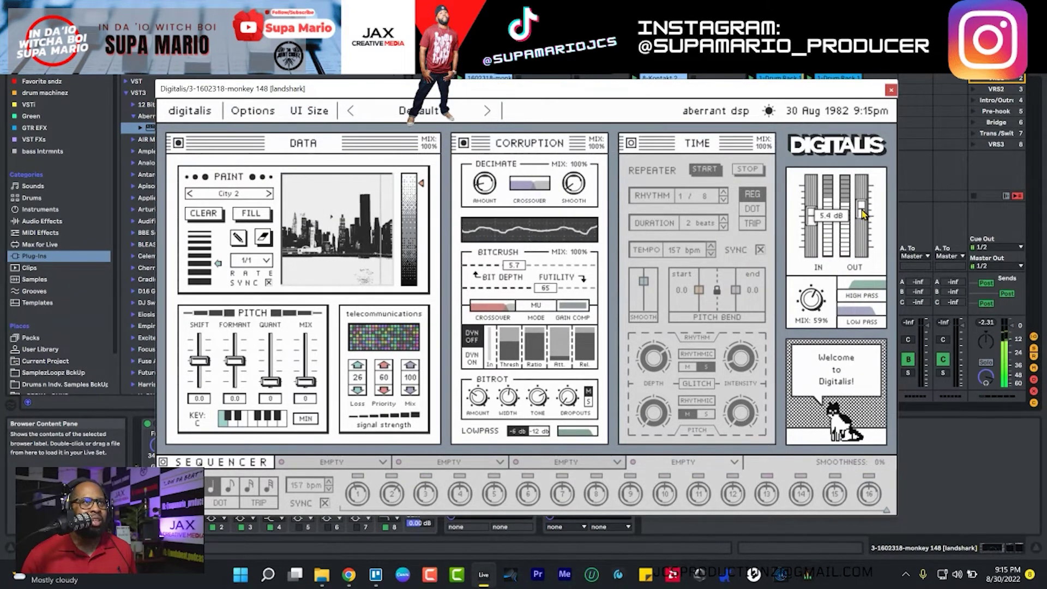
left_click_drag(817, 299, 815, 354)
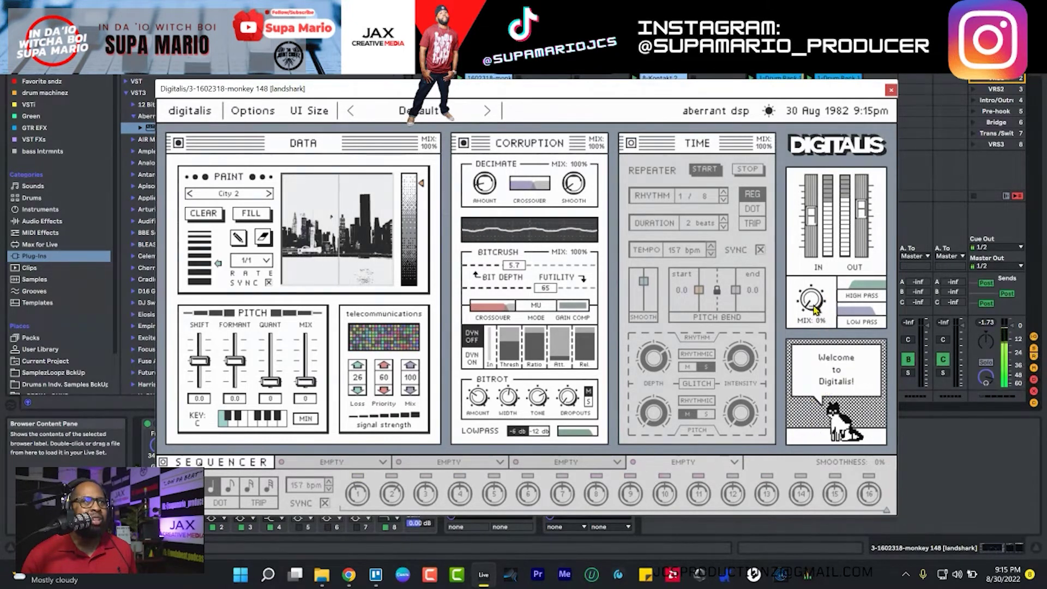
left_click_drag(820, 278, 818, 234)
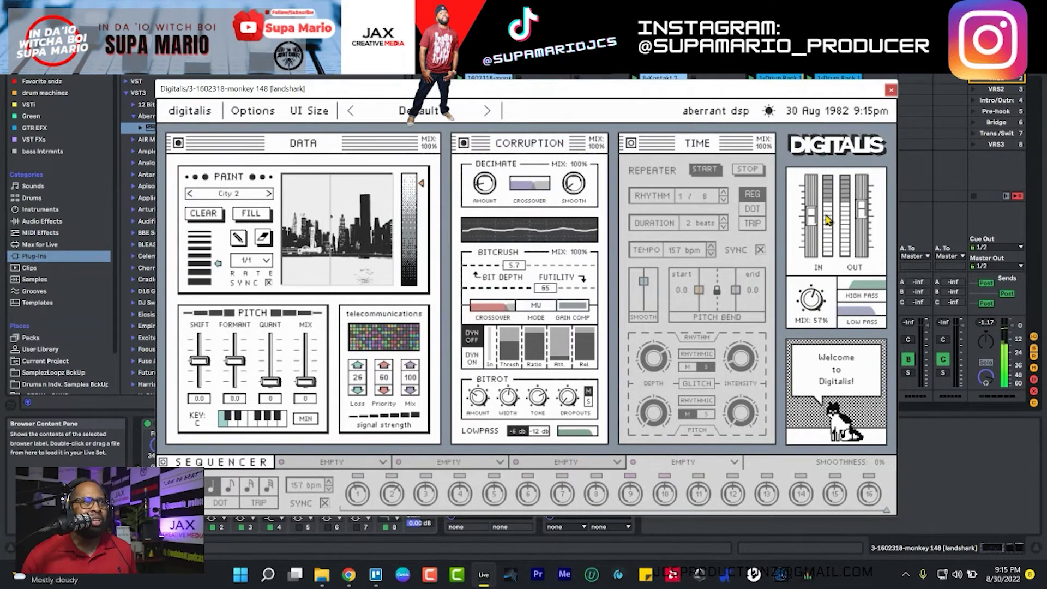
mouse_move(860, 216)
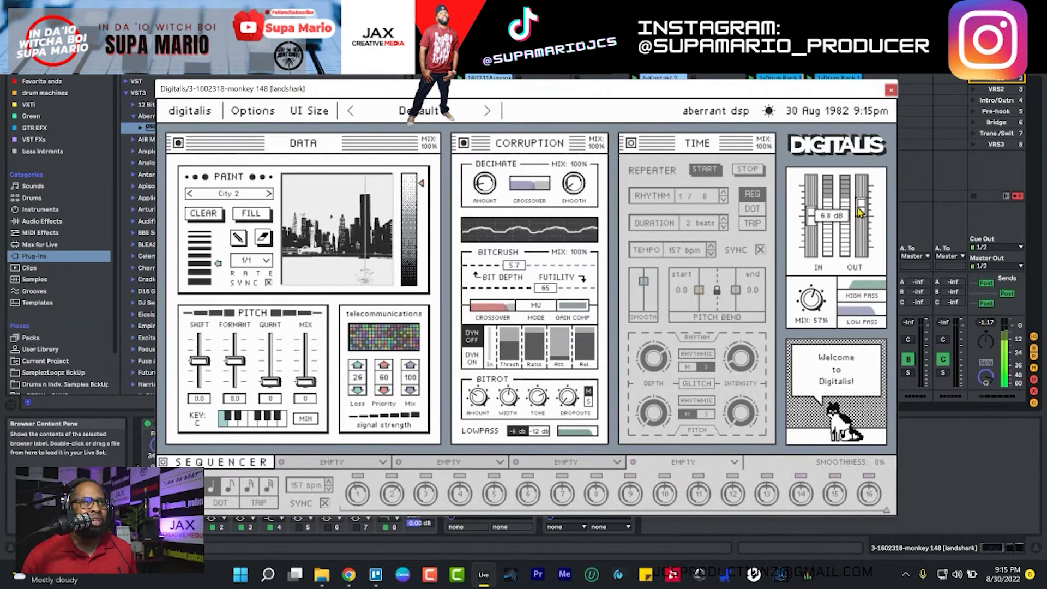
left_click_drag(816, 310, 814, 321)
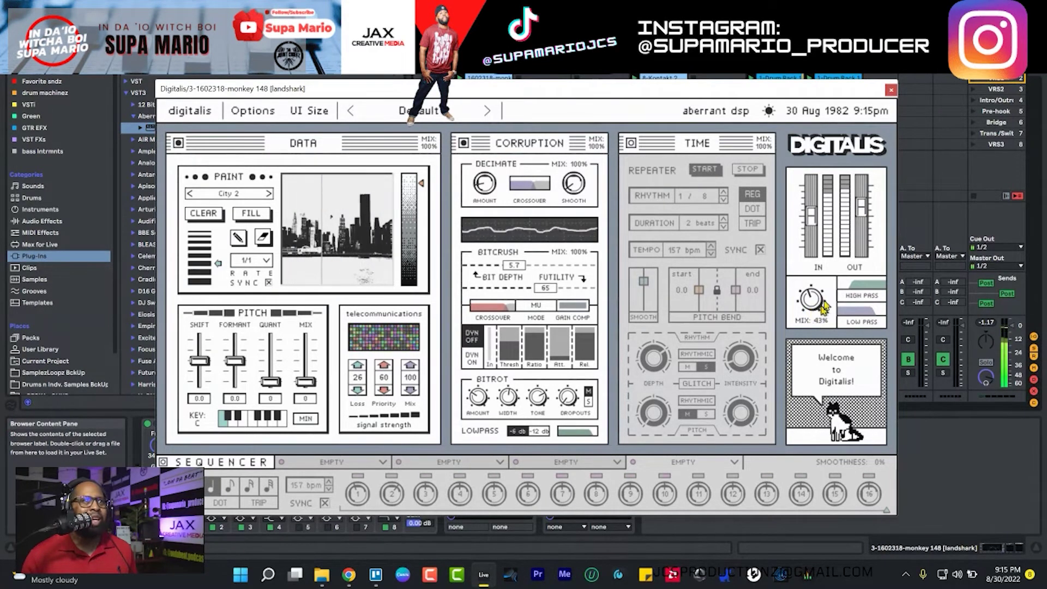
- Bypass the Digitalis device on the track to compare the sound, and reopen its plugin window
left_click(890, 89)
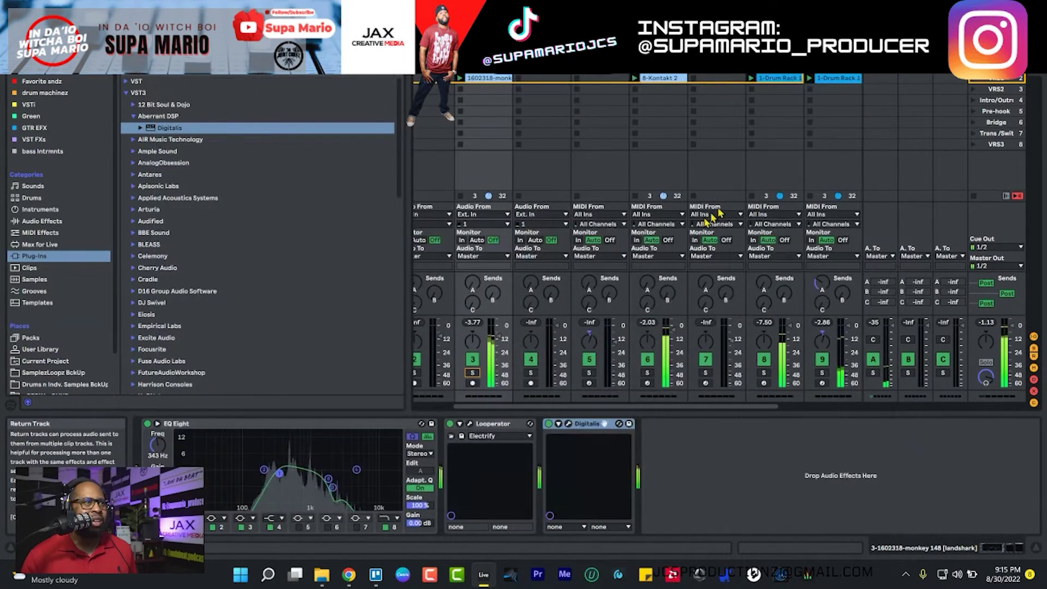
left_click(548, 425)
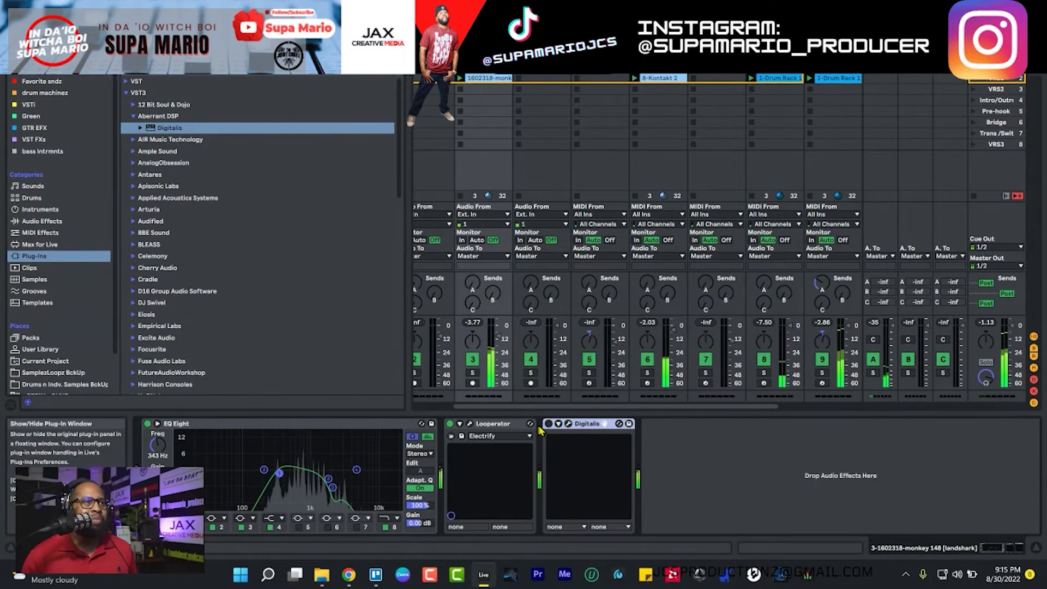
left_click(567, 424)
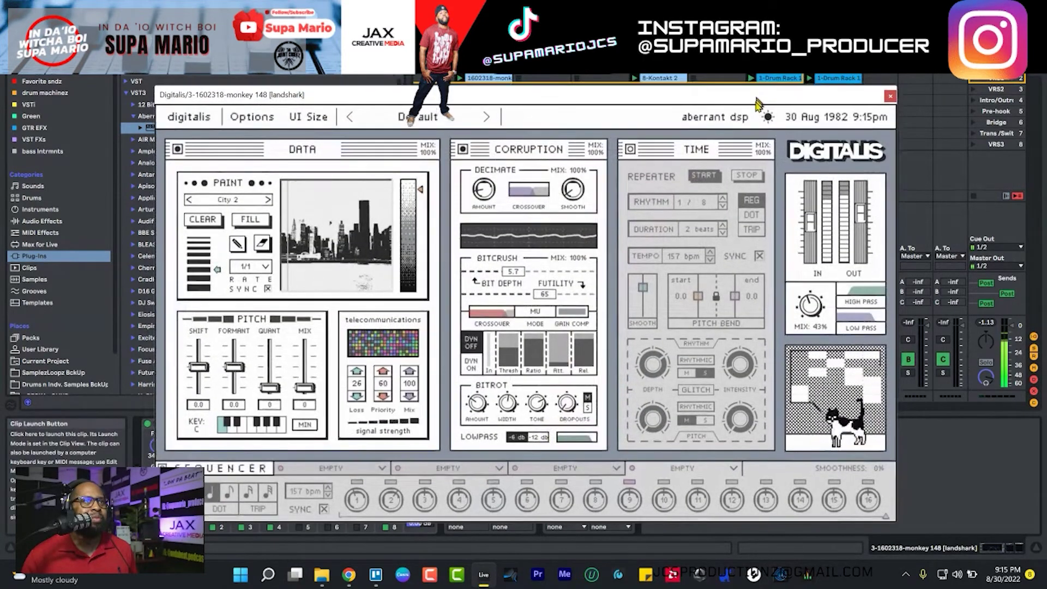
left_click(890, 96)
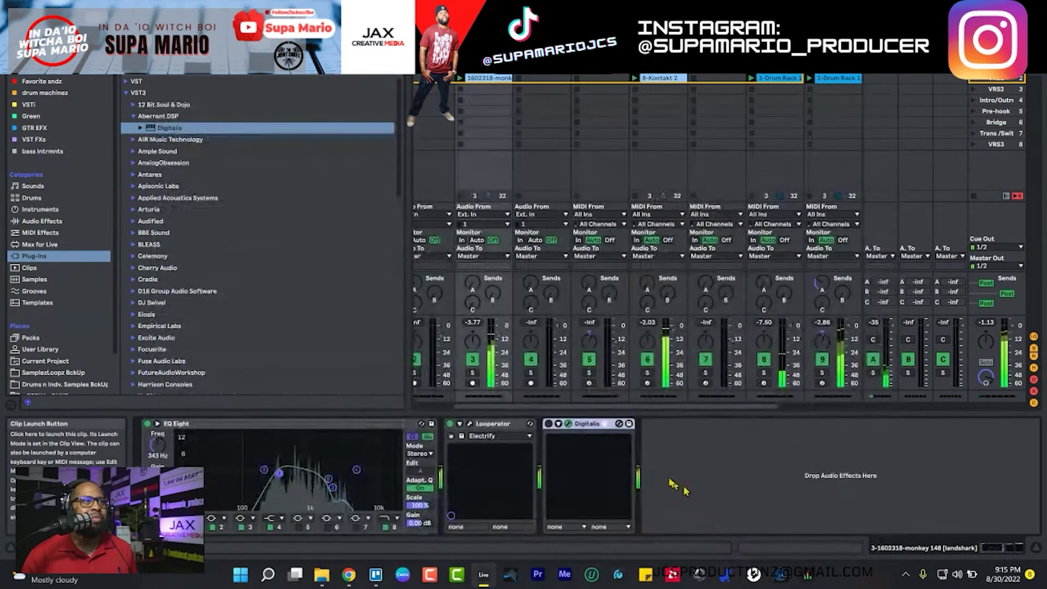
left_click(569, 424)
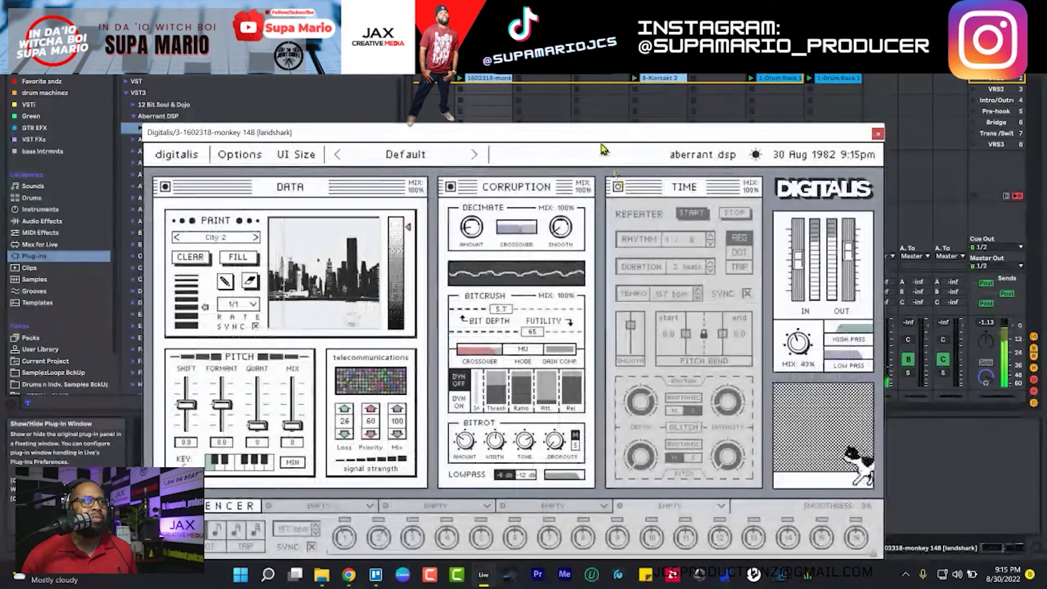
- Reduce the overall mix through 33% and 16%, settling at 18%, and lower the output level to about 0.7 dB
left_click_drag(794, 358, 793, 370)
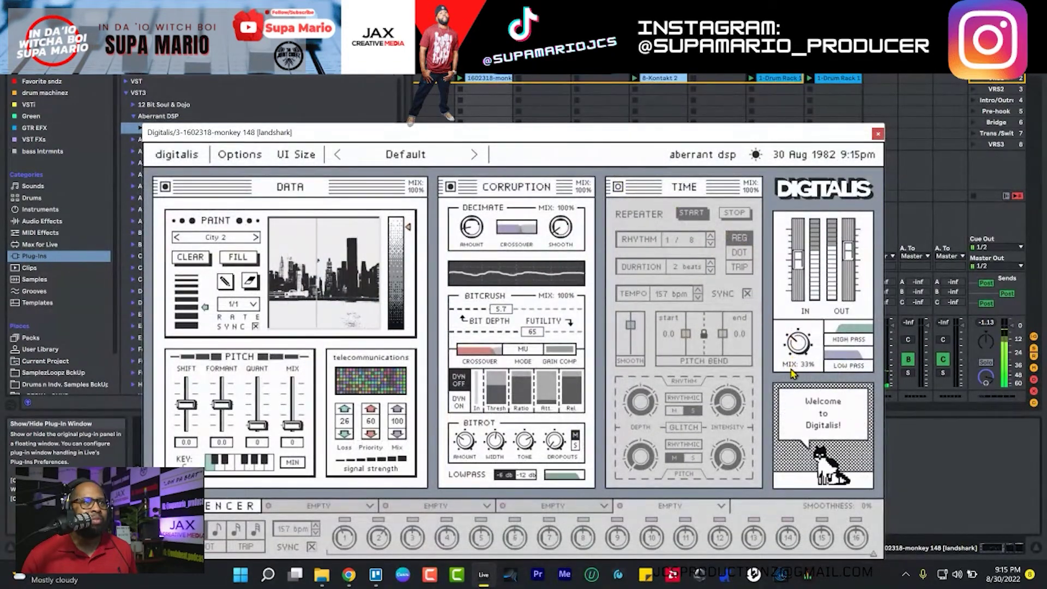
left_click_drag(793, 388, 793, 397)
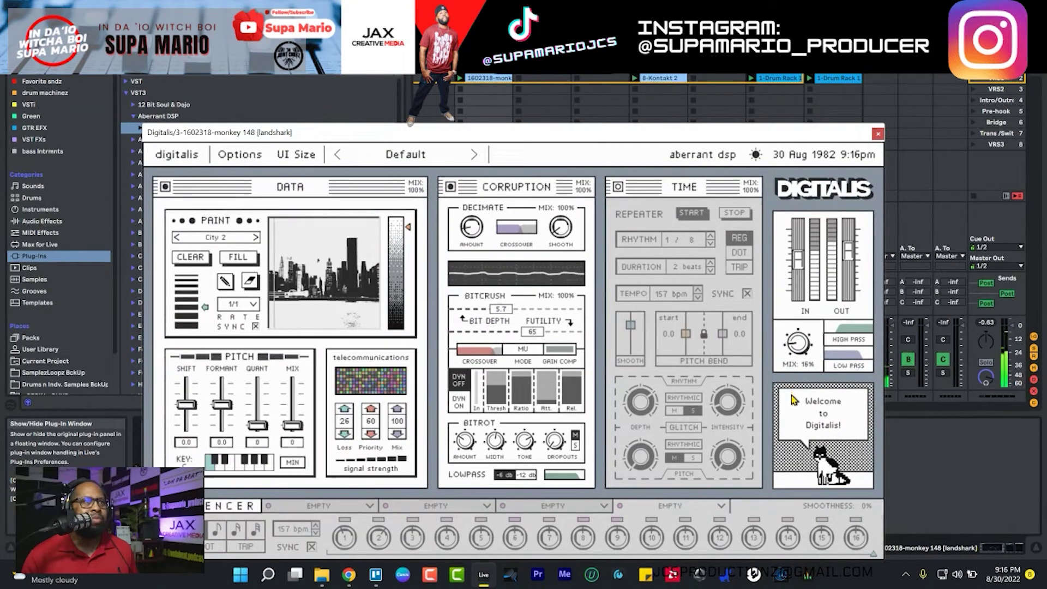
mouse_move(848, 261)
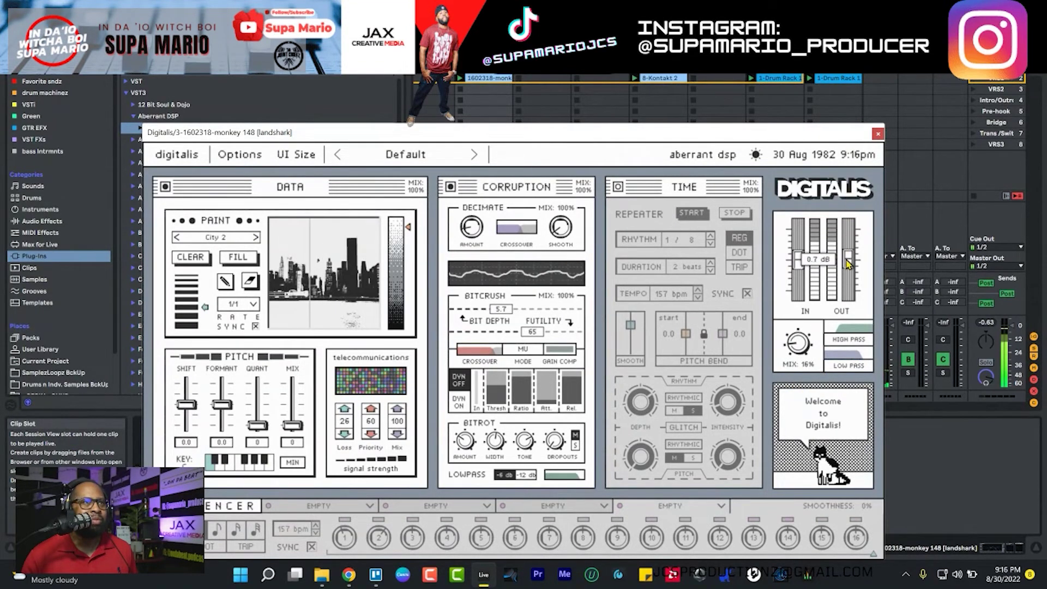
left_click_drag(848, 264, 849, 263)
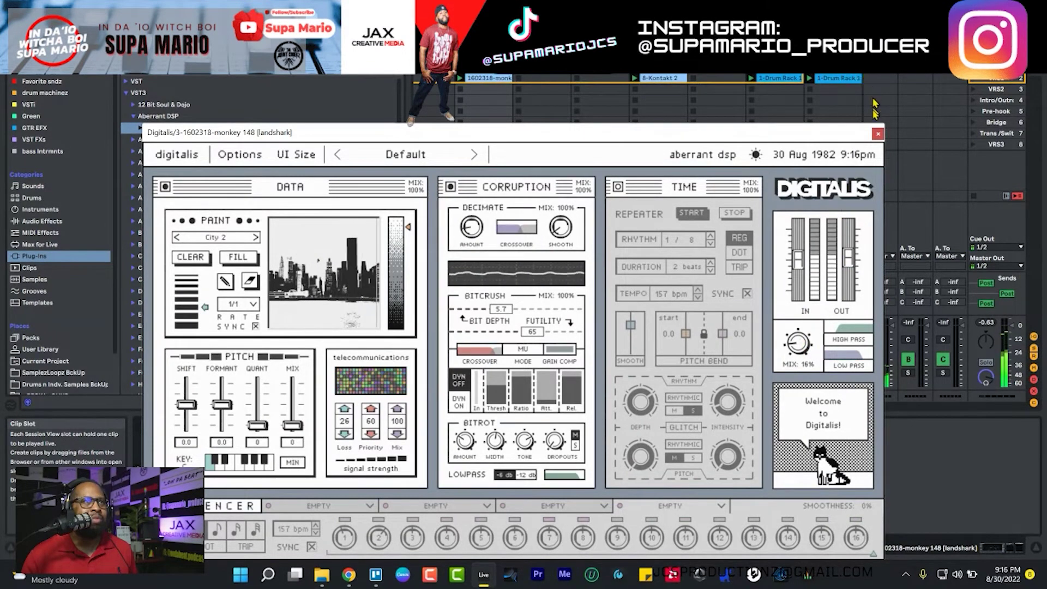
left_click(878, 134)
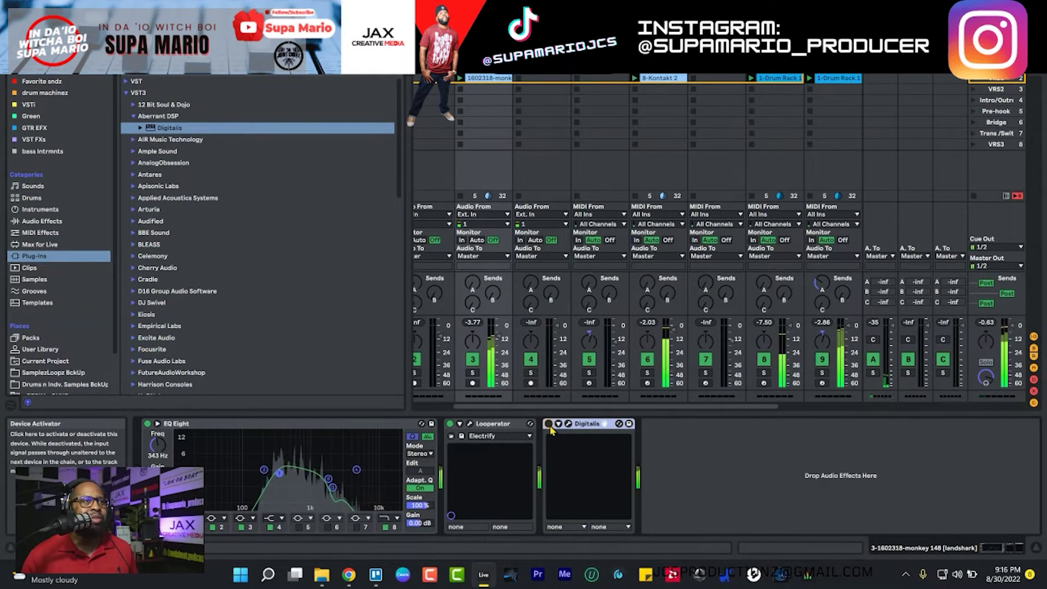
left_click(568, 423)
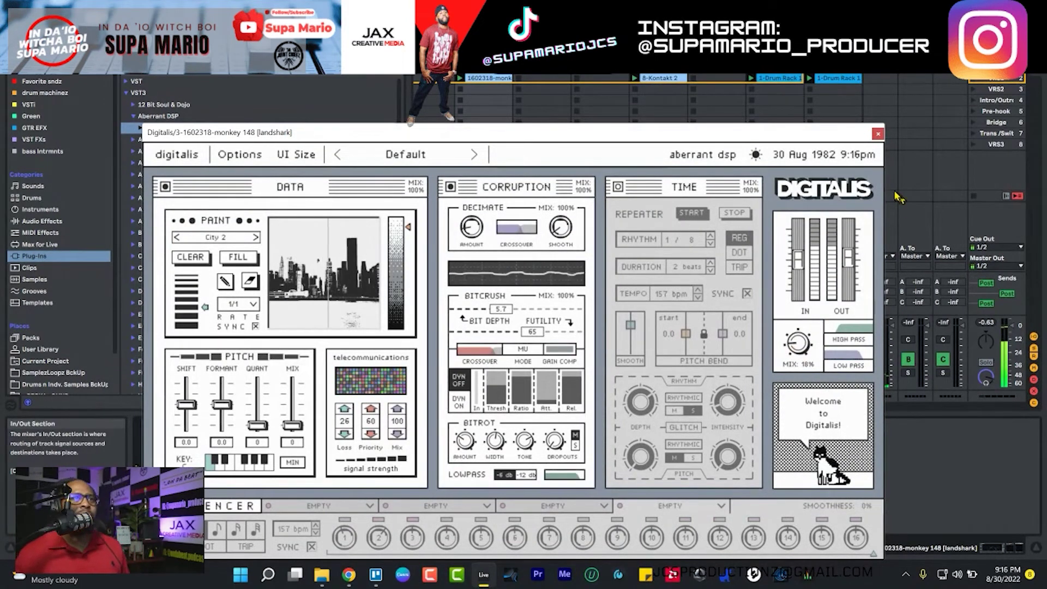
- Move the plugin window up, solo the sample track and load the Dial-up preset from the Internet category
mouse_move(518, 326)
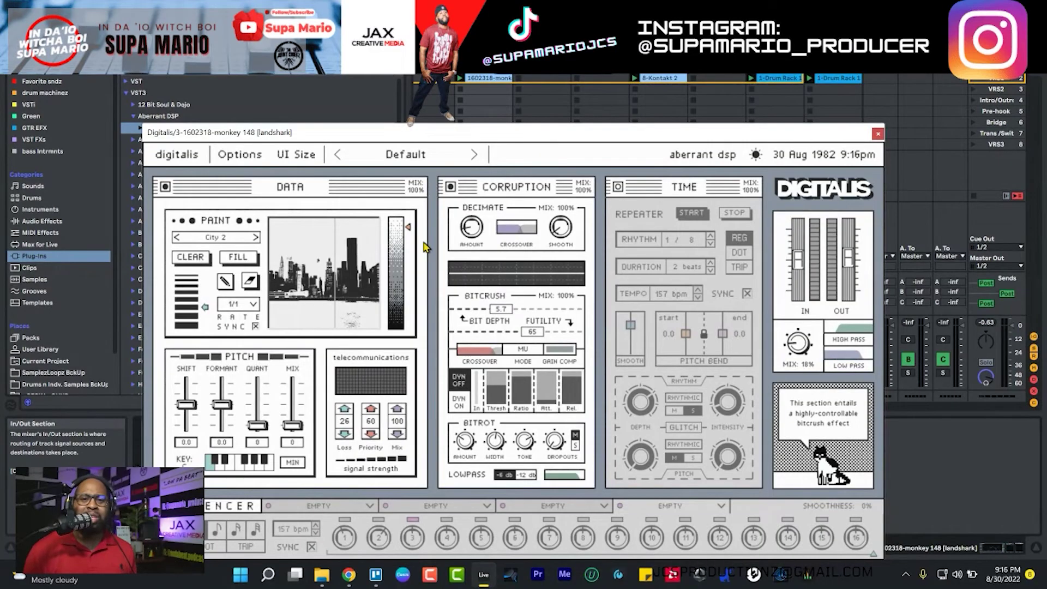
left_click_drag(529, 133, 501, 85)
left_click(472, 373)
left_click(434, 107)
mouse_move(438, 163)
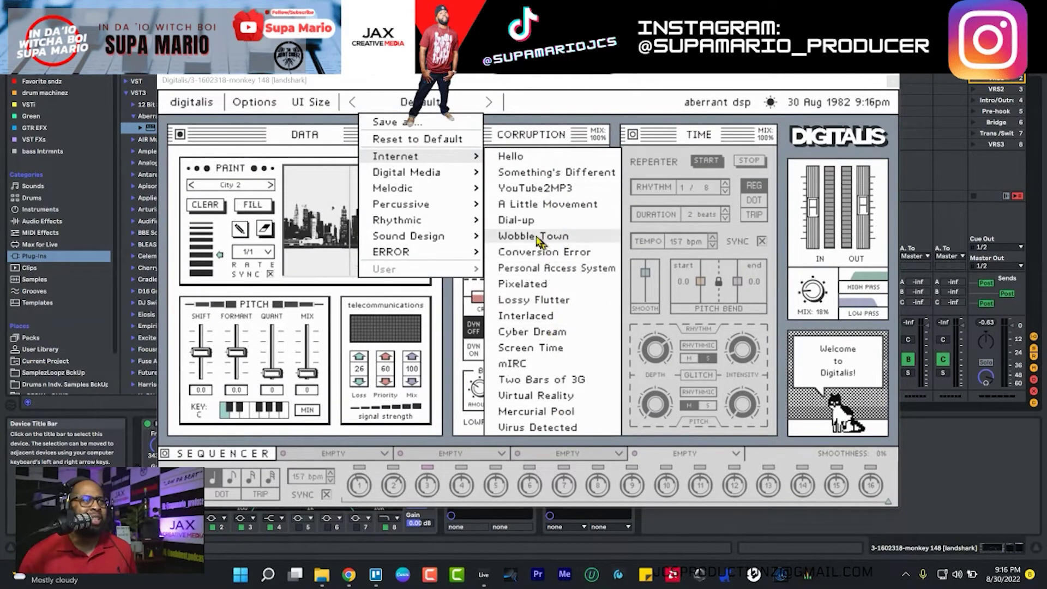
left_click(517, 220)
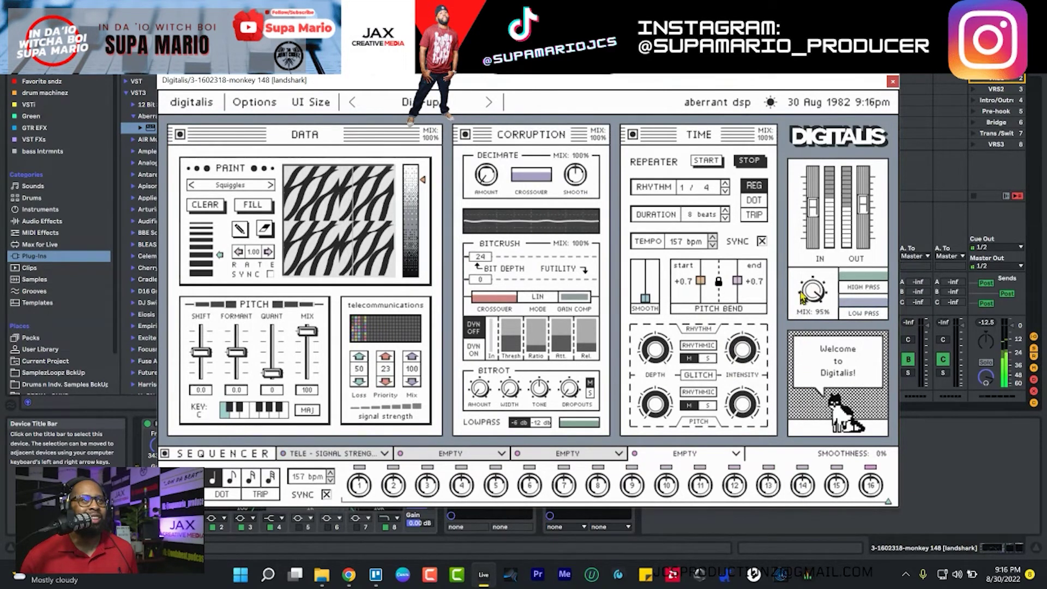
- Load the Digital Fizz preset from the Digital Media category and play it, trying the overall mix at 24% and 100%
left_click(423, 105)
mouse_move(419, 179)
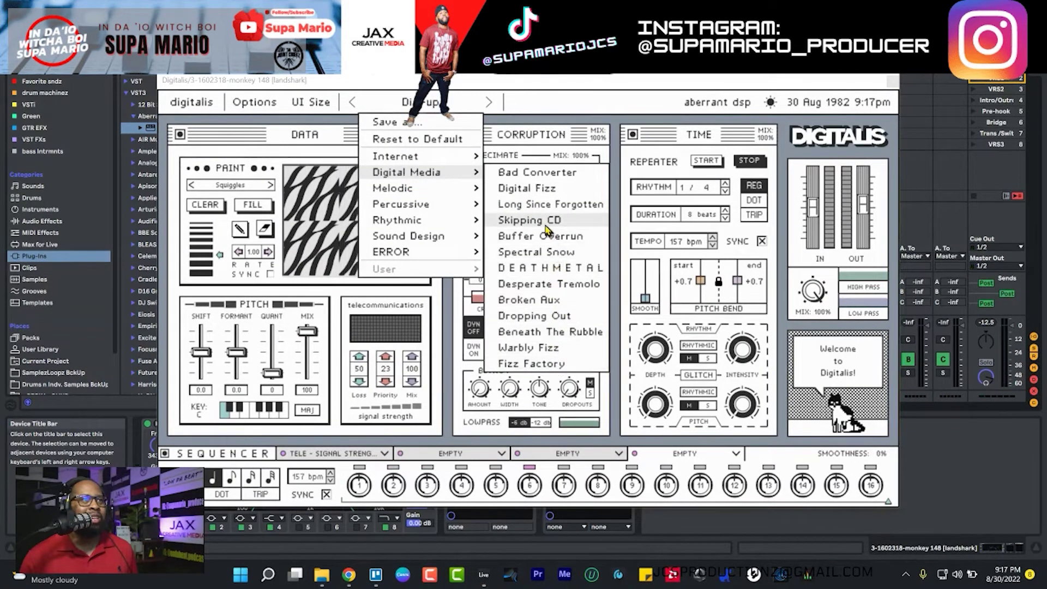
left_click(556, 189)
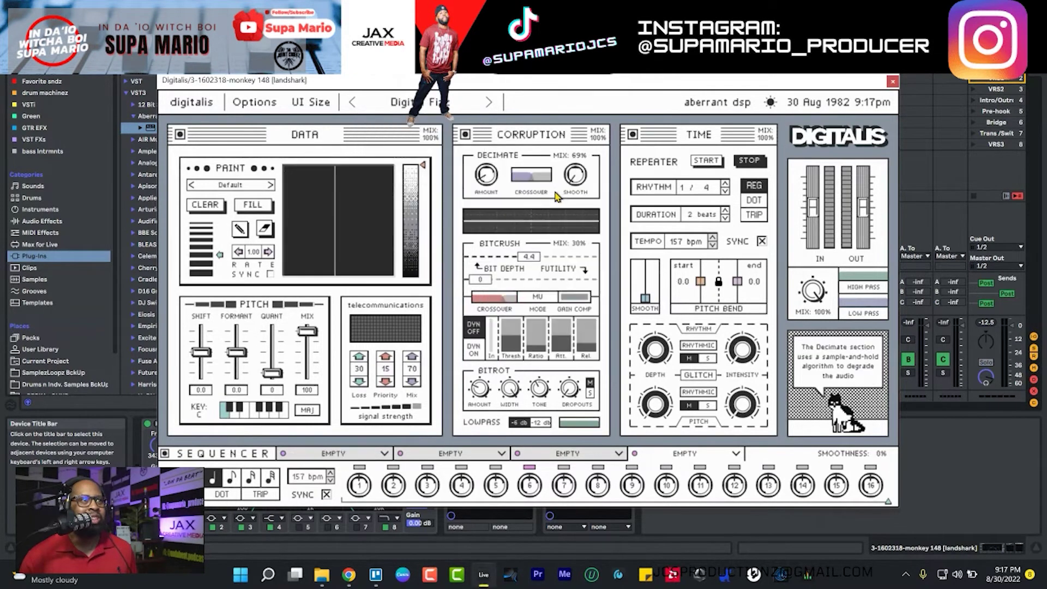
key("space")
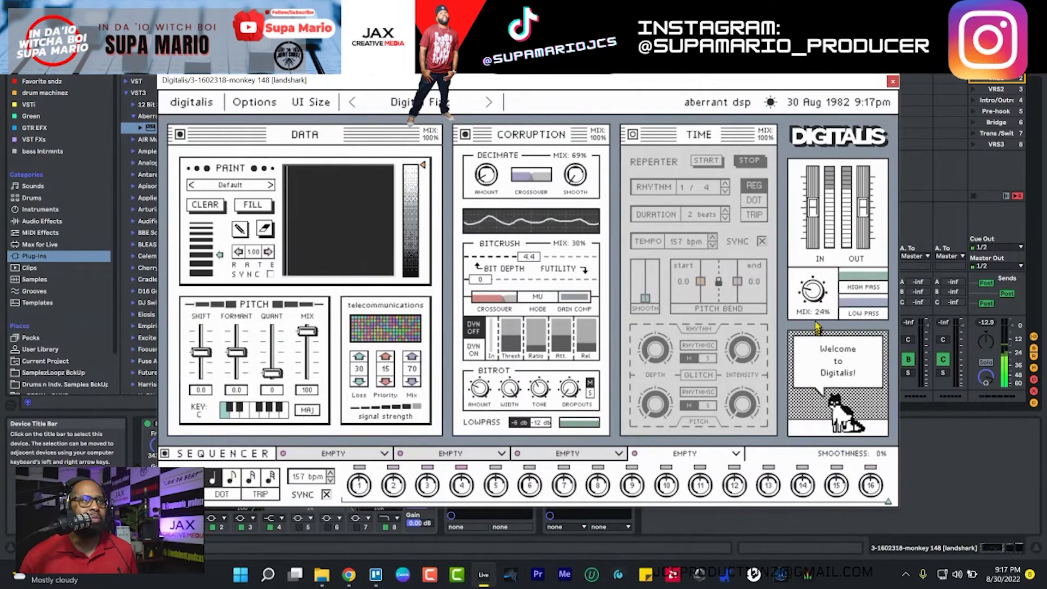
left_click_drag(816, 296, 818, 262)
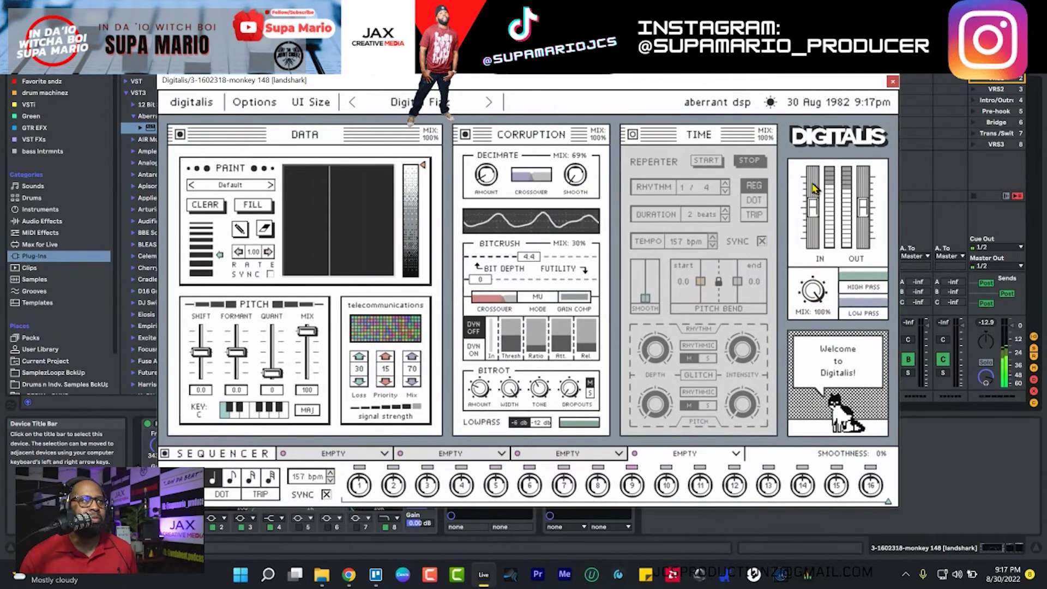
- Load the Shaky Autotune preset from the Melodic category
left_click(420, 102)
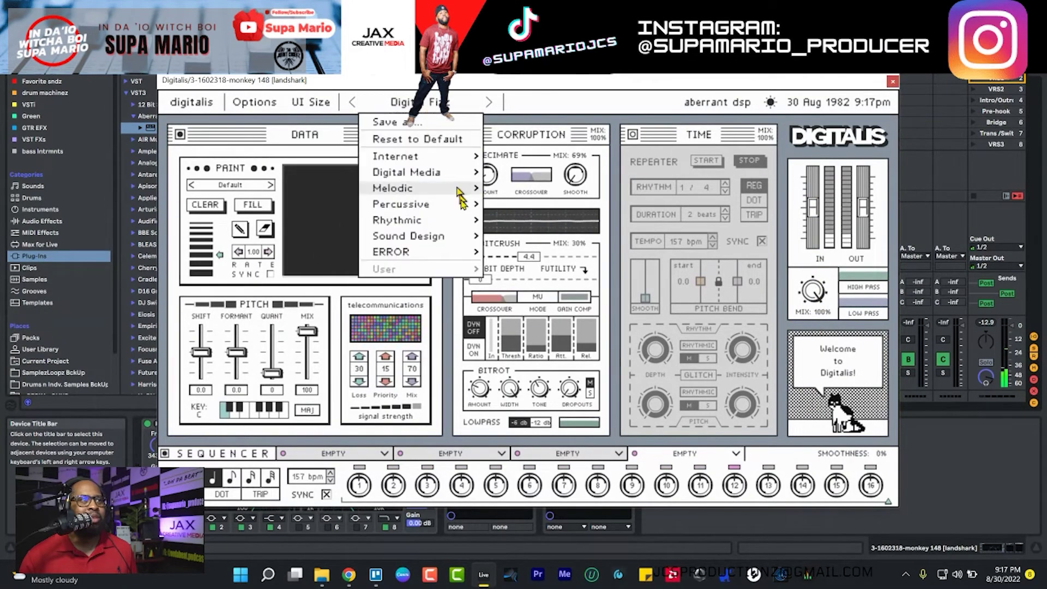
mouse_move(441, 194)
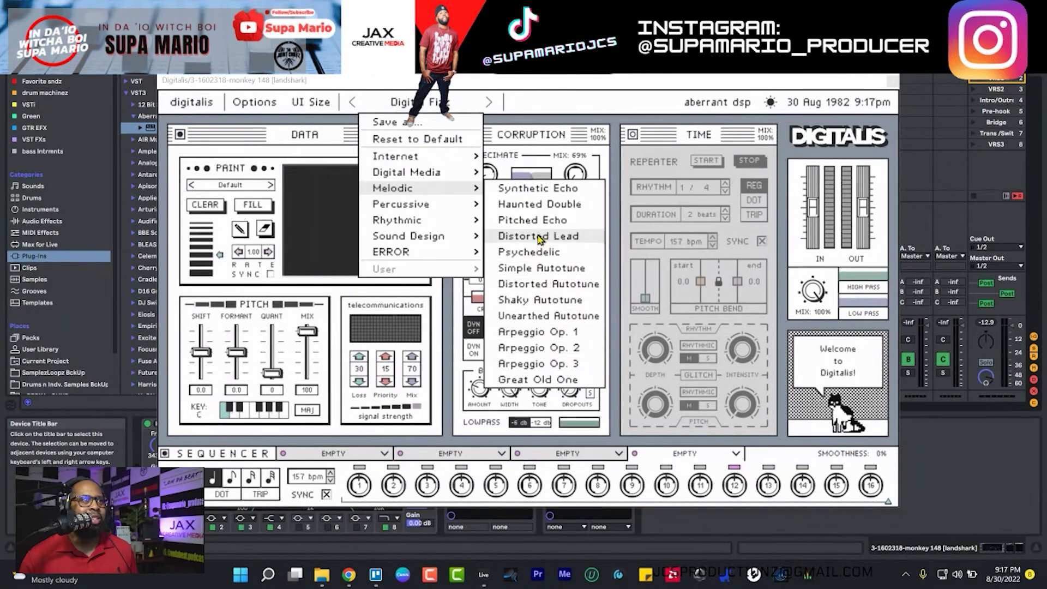
left_click(542, 301)
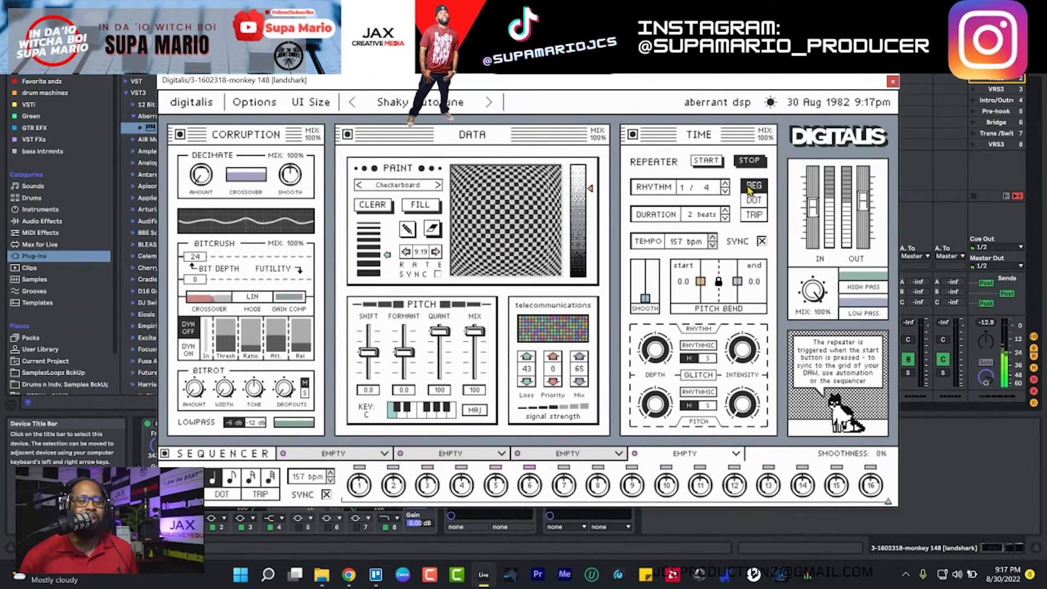
- Rearrange the effect modules into the order Time, Corruption, Data, and reduce the overall mix to 88%
left_click_drag(395, 143, 332, 141)
left_click_drag(252, 135, 417, 136)
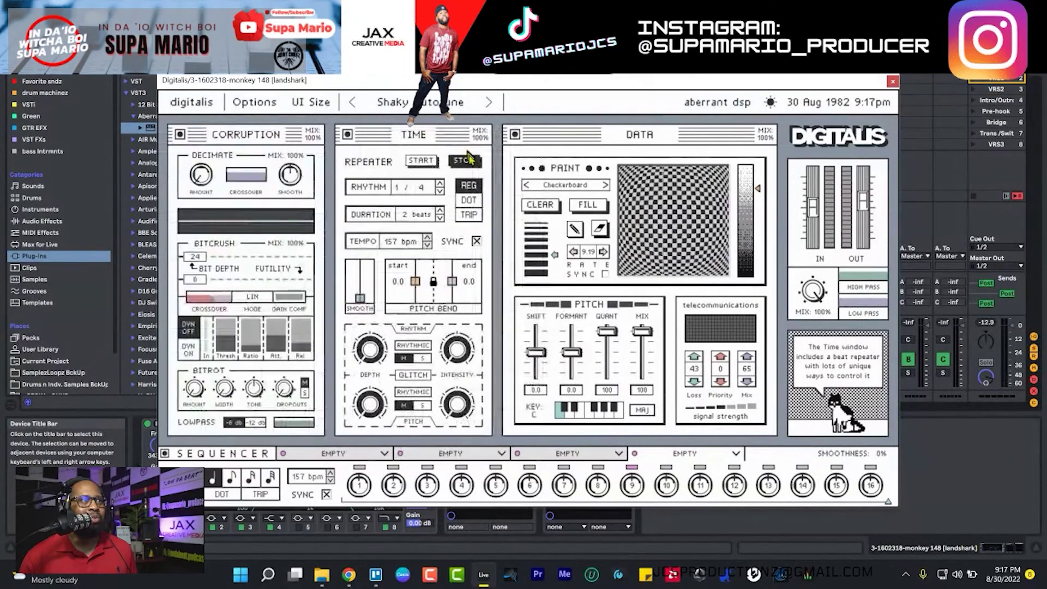
left_click_drag(573, 150, 420, 134)
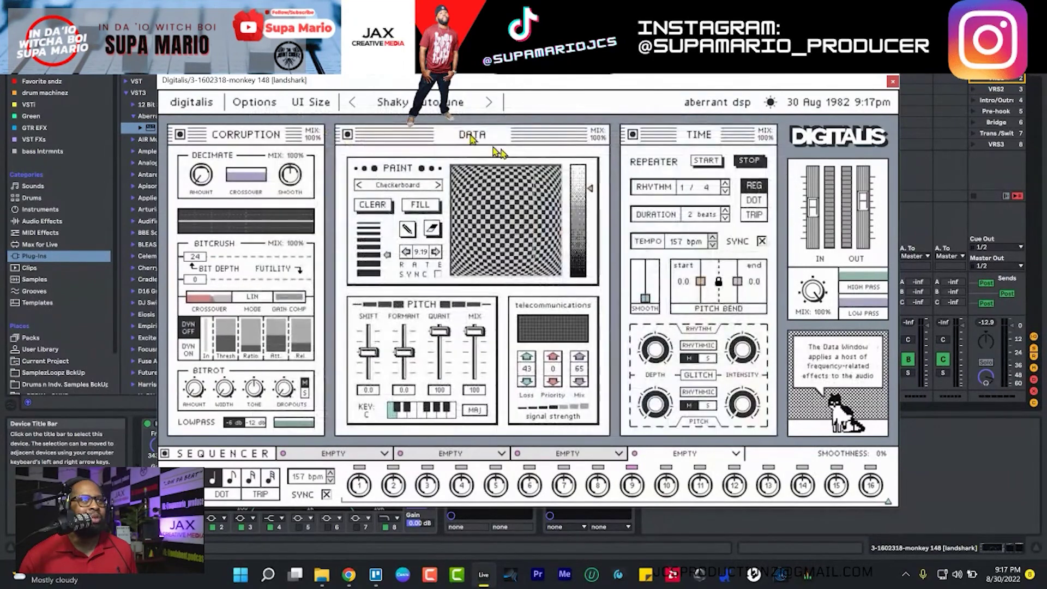
left_click_drag(648, 143, 245, 137)
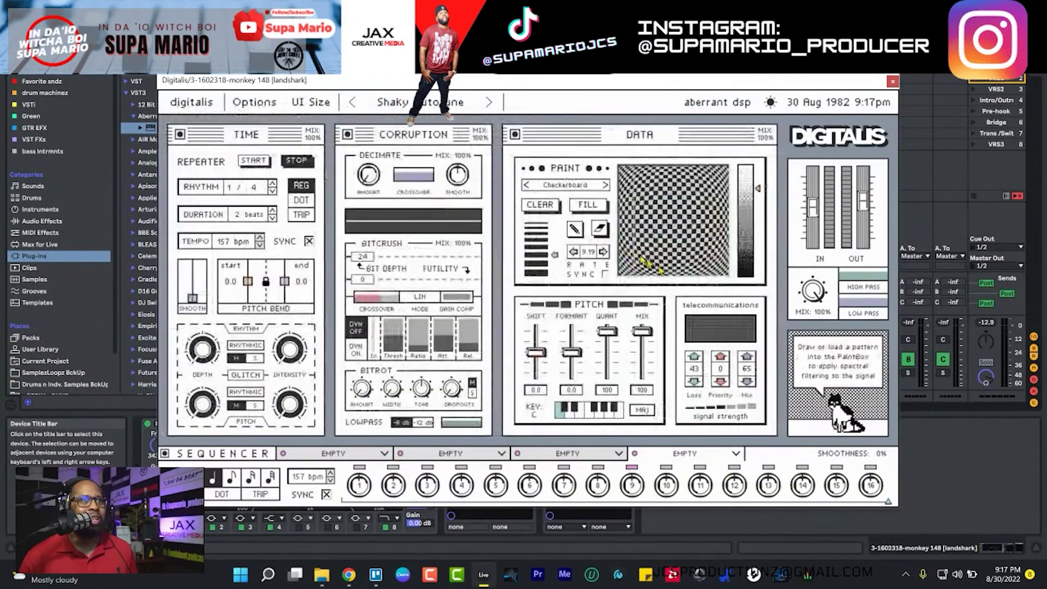
left_click_drag(814, 295, 818, 316)
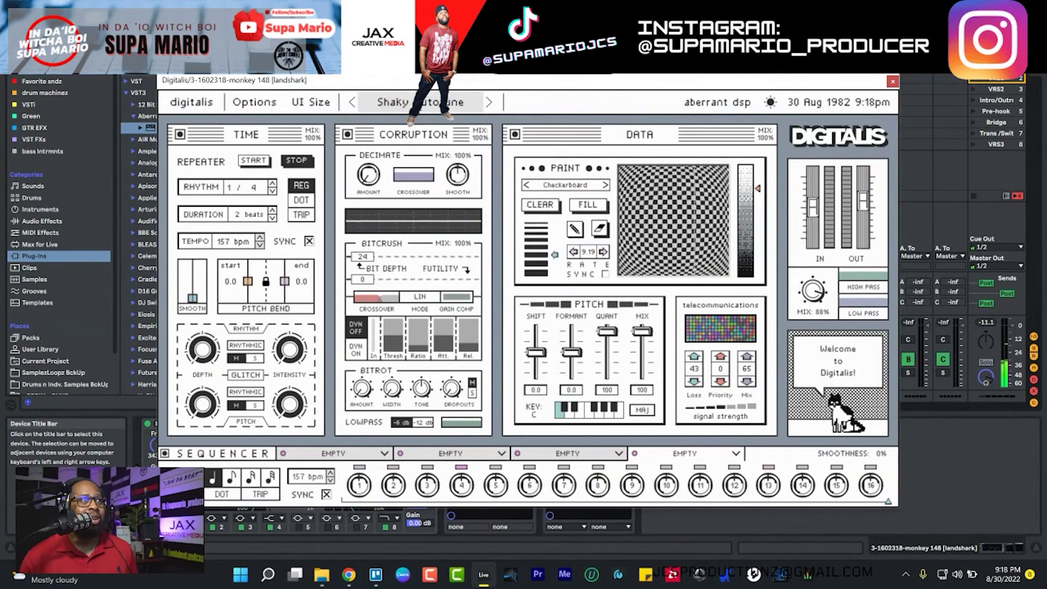
- Audition the Ghostly Drums preset from the Percussive category and the Helicopter preset from the Sound Design category
left_click(382, 100)
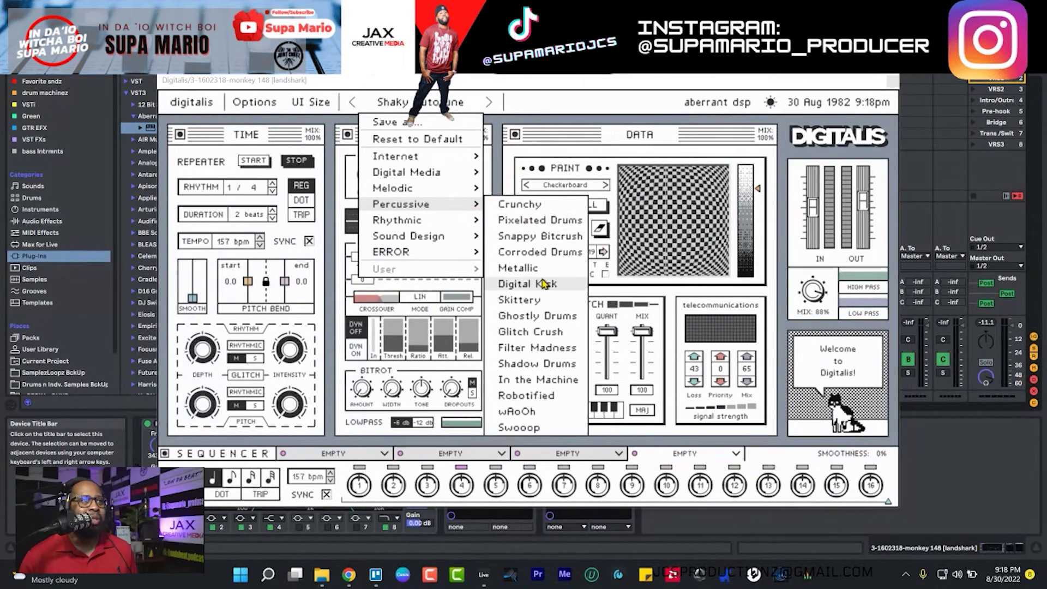
left_click(537, 316)
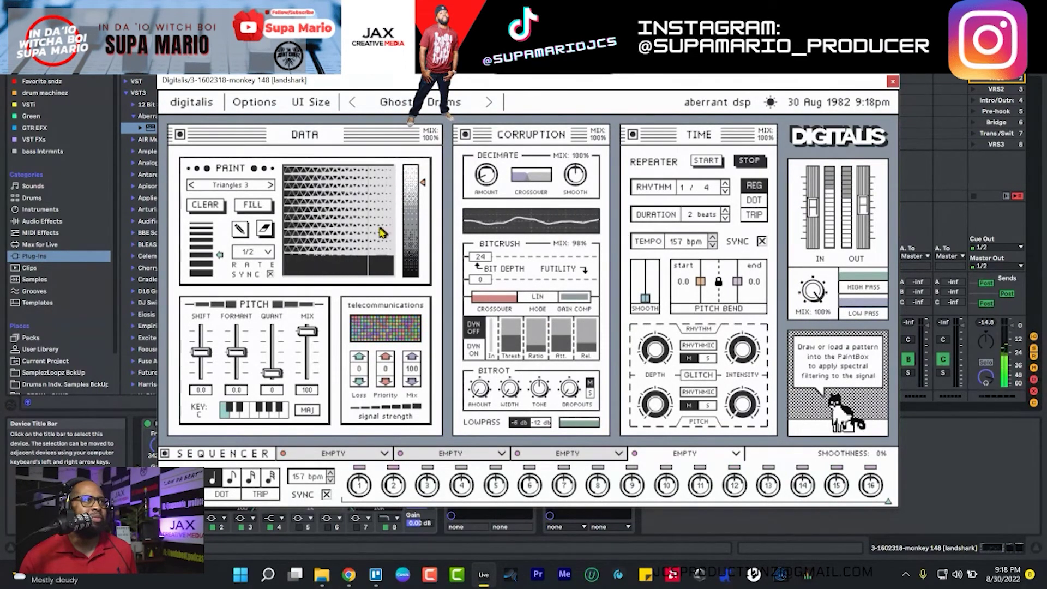
left_click(417, 102)
mouse_move(444, 236)
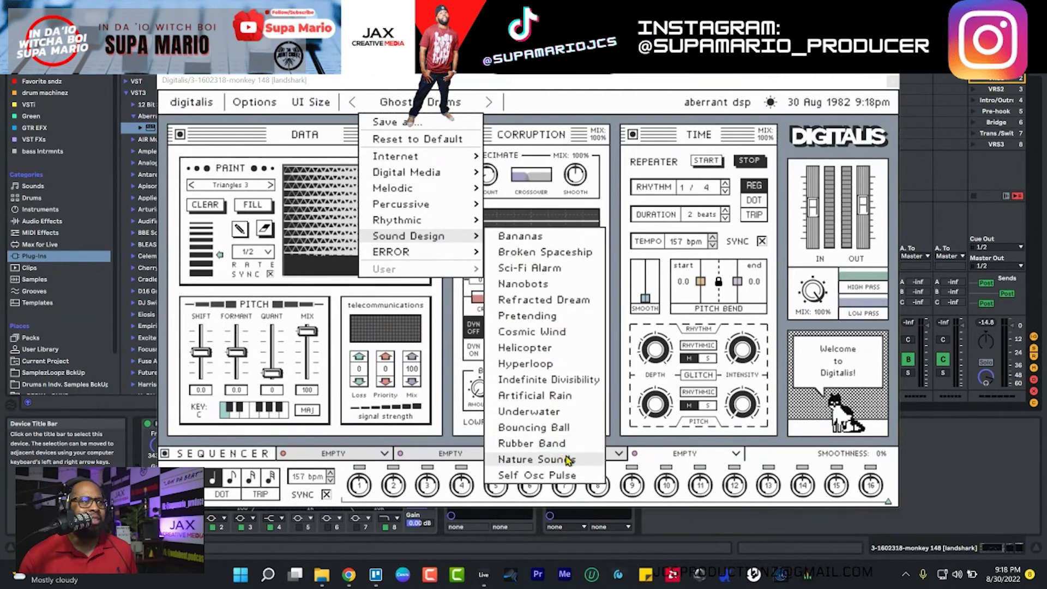
left_click(557, 349)
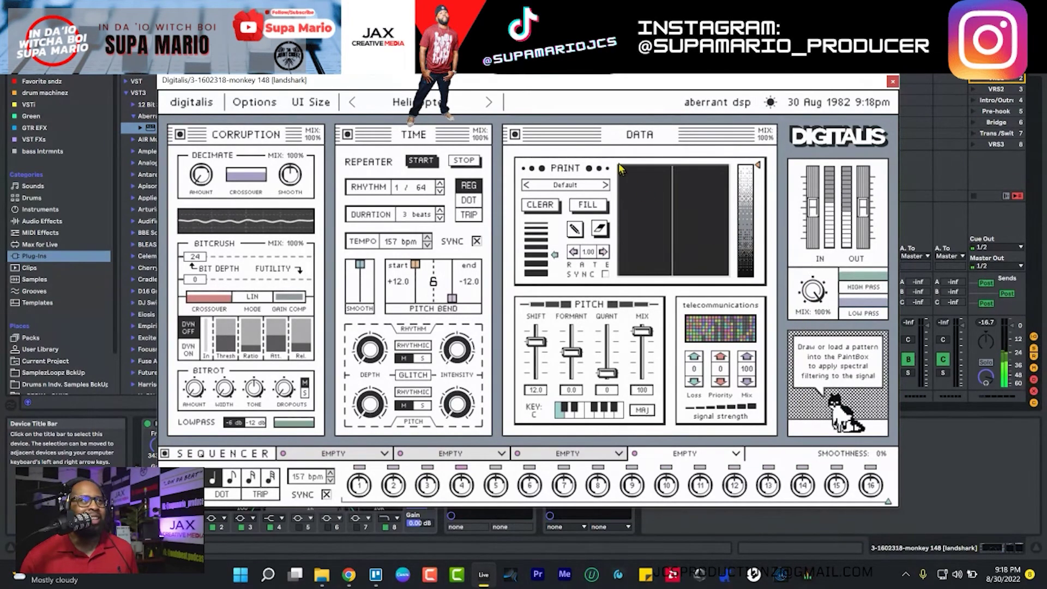
- Load the NO EXCsjkwTpcXmb9f preset from the ERROR category and play the sample through it
left_click(415, 103)
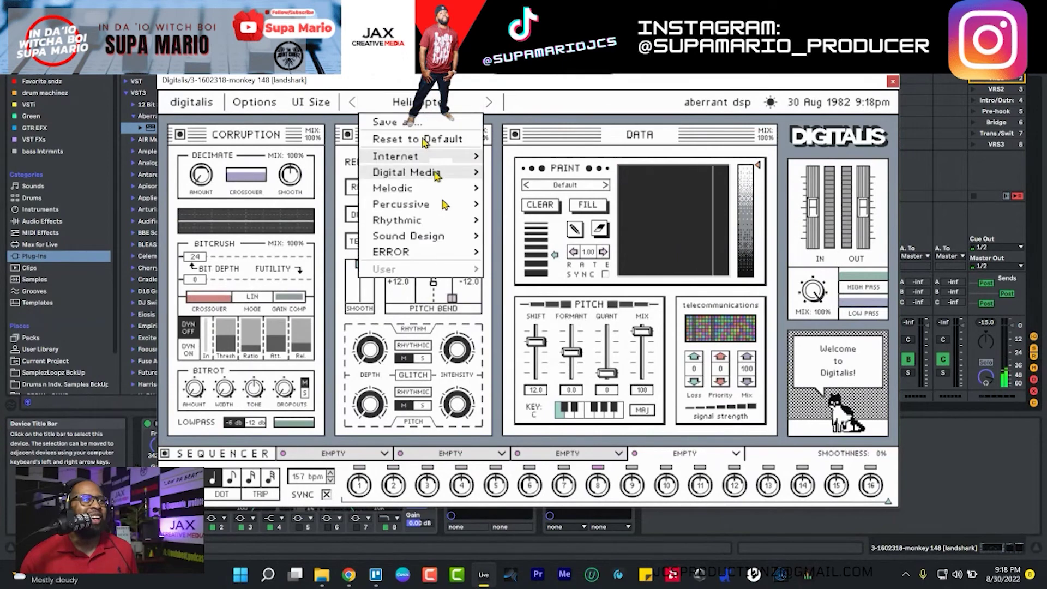
mouse_move(422, 253)
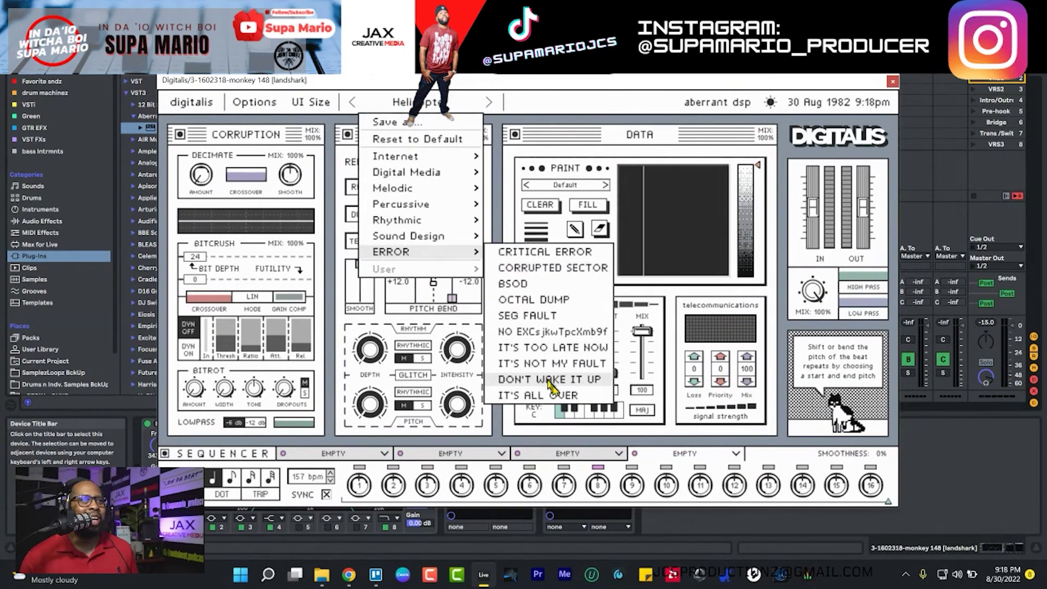
left_click(522, 334)
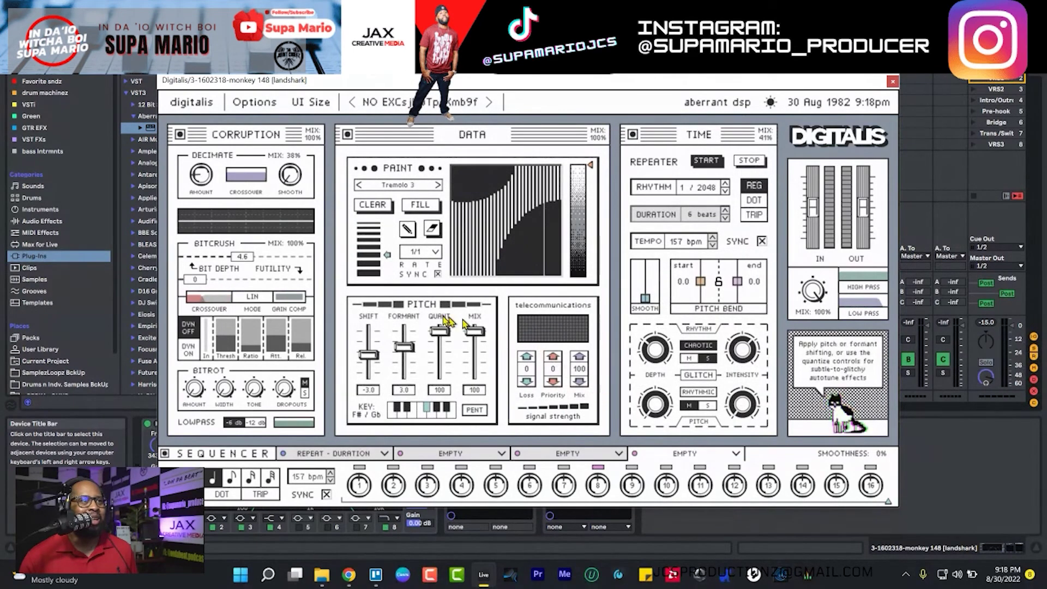
key("space")
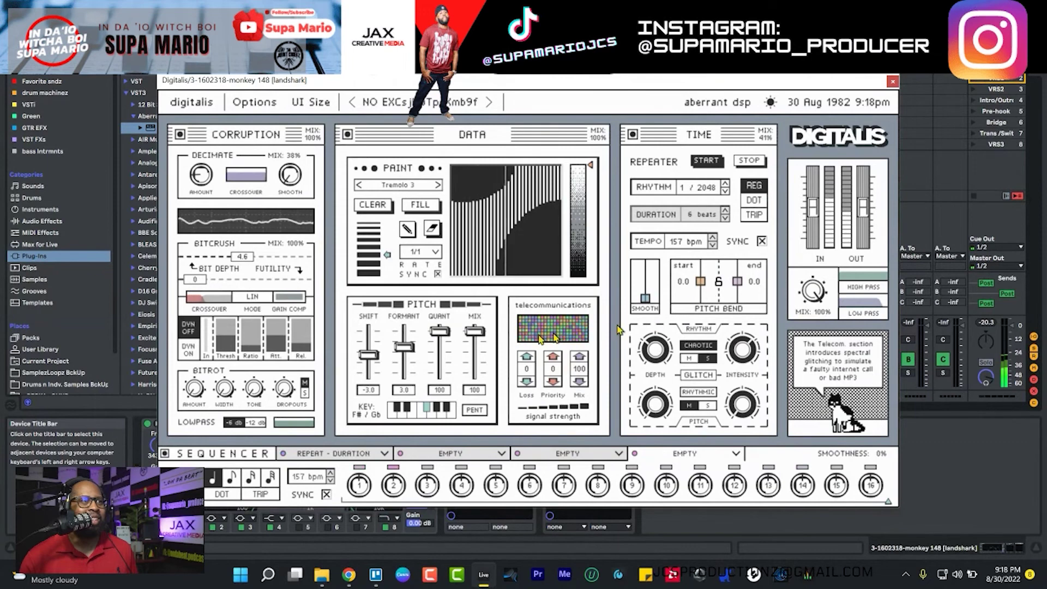
- Load the CORRUPTED SECTOR preset from the ERROR category and reduce the overall mix through 66% to 59%
left_click(392, 102)
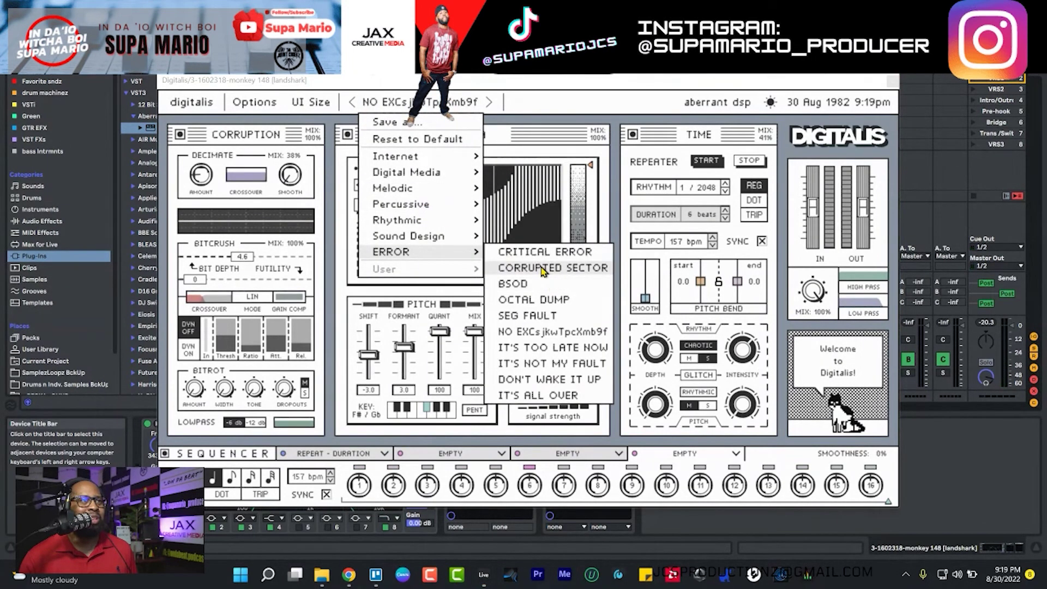
left_click(533, 273)
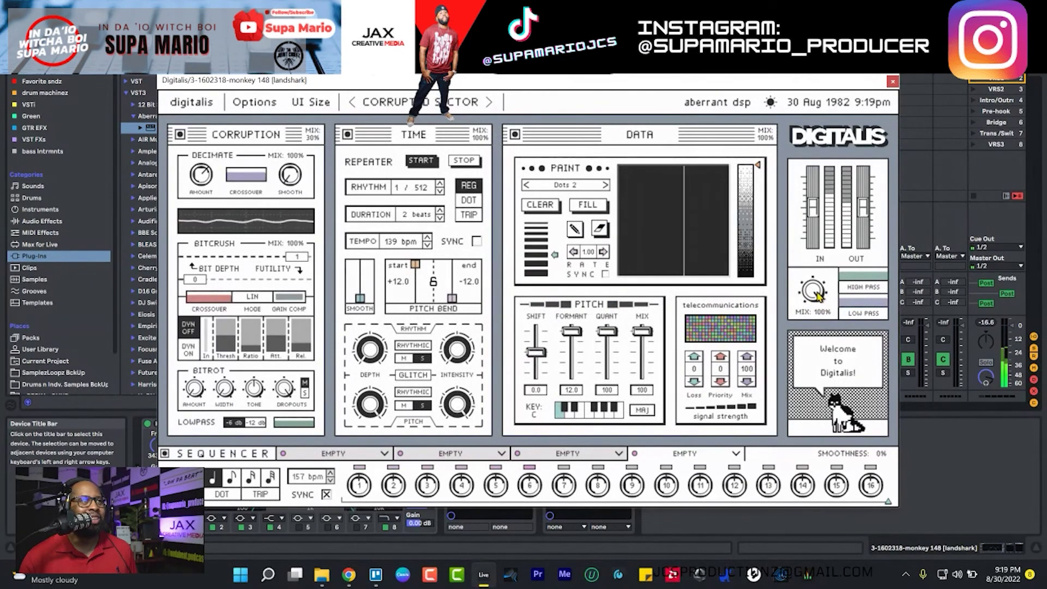
left_click_drag(817, 289, 812, 326)
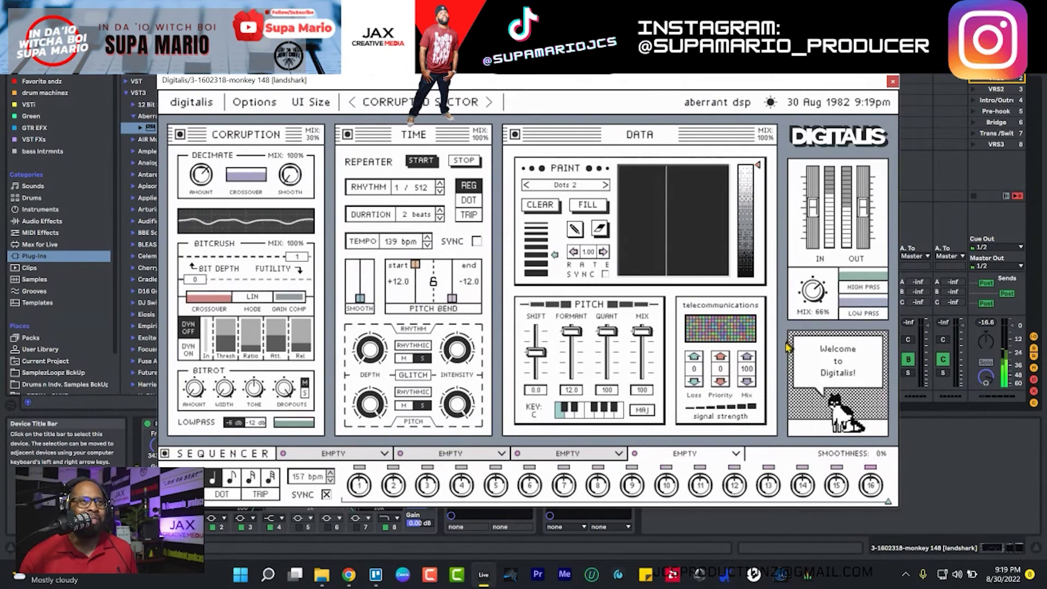
- Unsolo the sample track to hear the effect within the full beat, and reopen the Digitalis plugin window
left_click(892, 81)
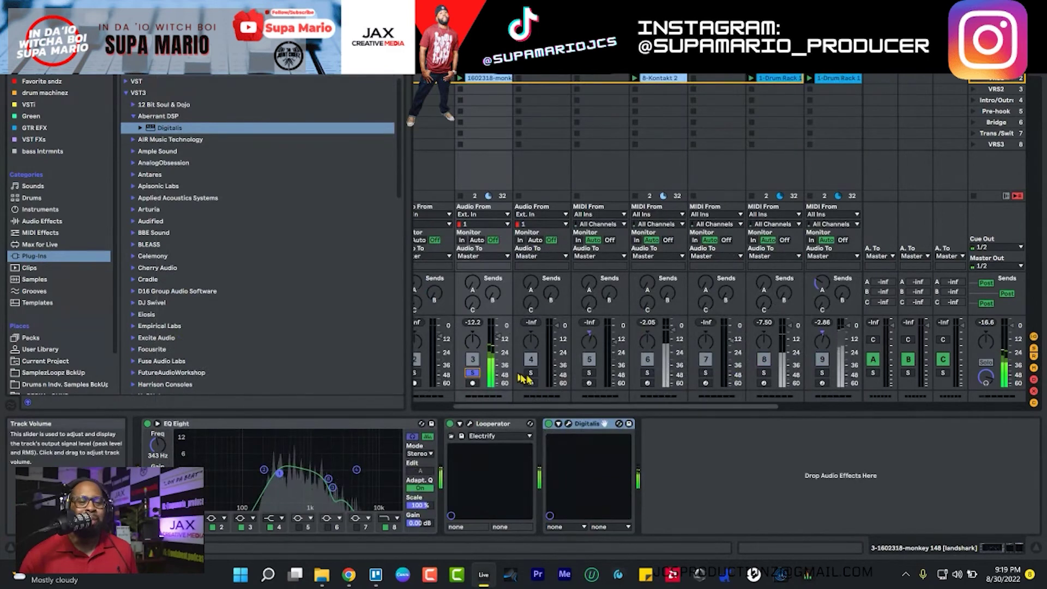
left_click(473, 372)
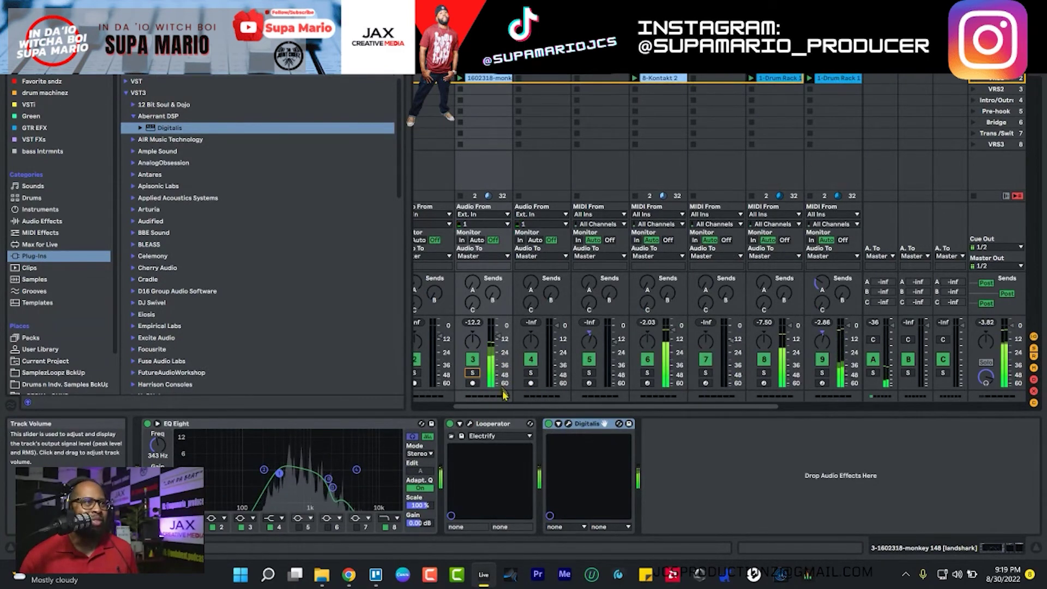
left_click(567, 423)
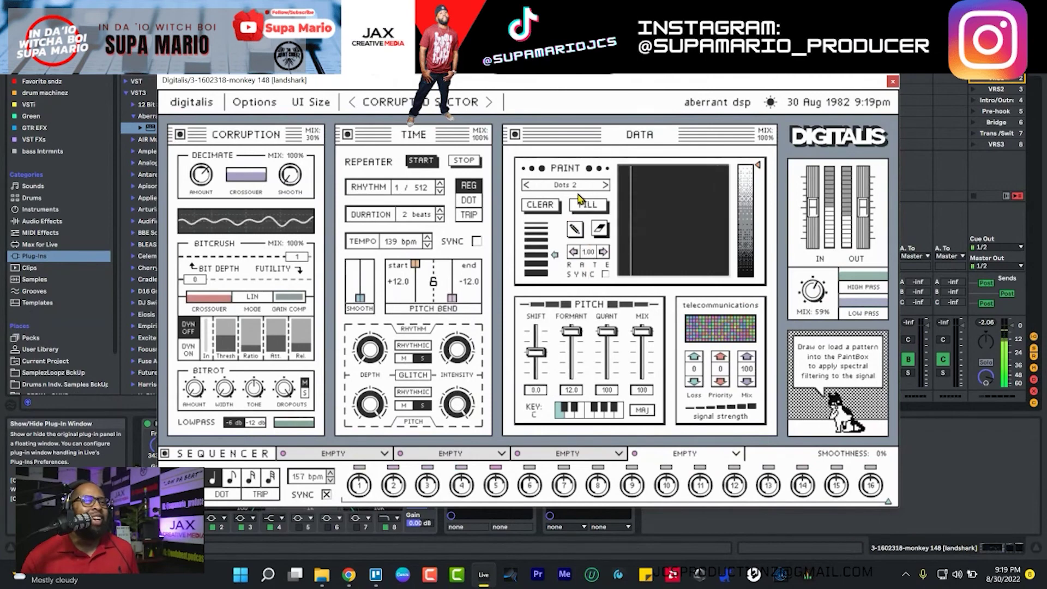
- Close and reopen the Digitalis plugin window, and open its preset list
left_click(892, 82)
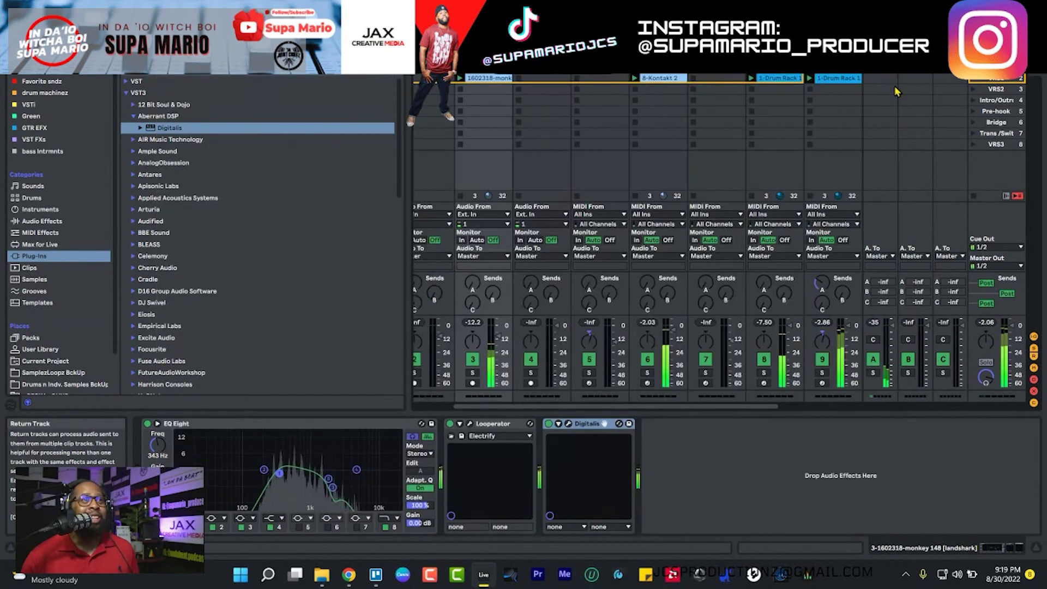
left_click(568, 424)
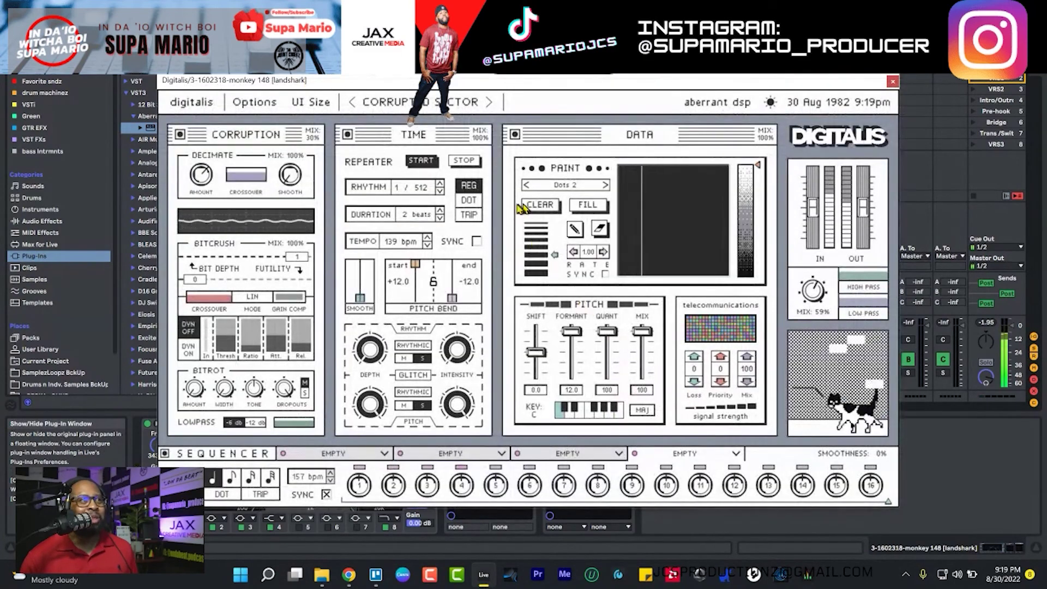
left_click(427, 103)
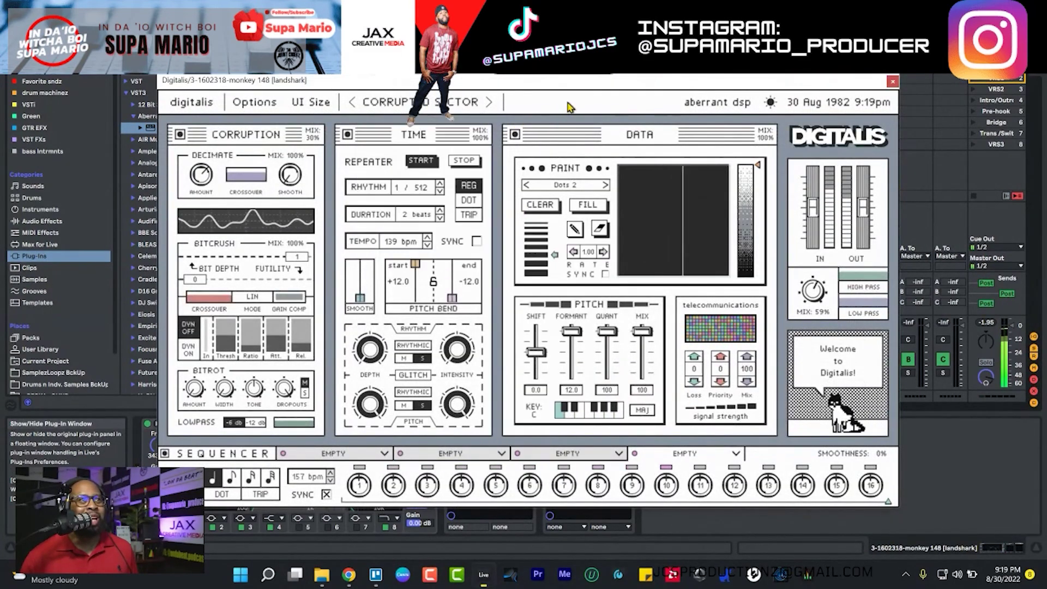